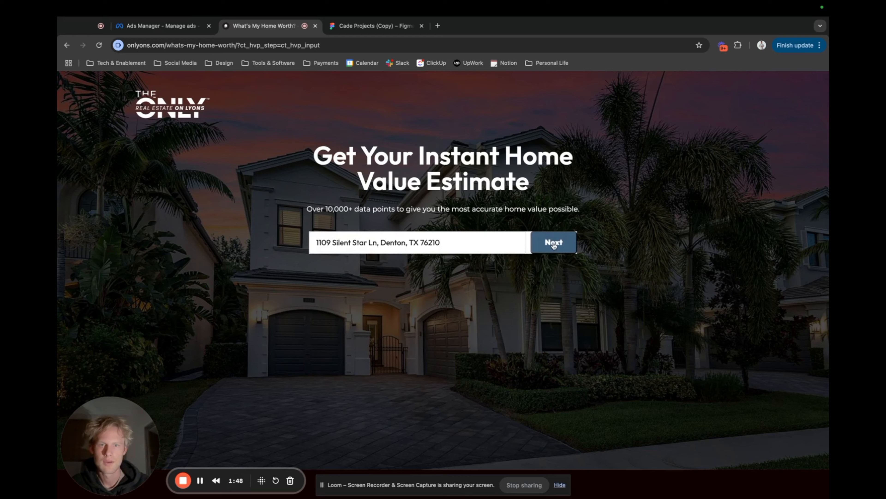
Submit the entered property address to advance the home value estimate to its contact details form.
click(554, 242)
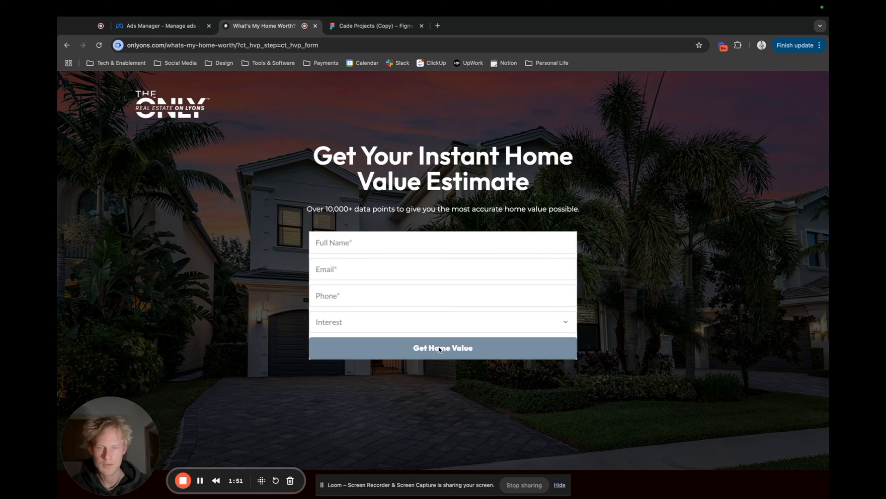
Switch to the Cade Projects (Copy) file in Figma and examine the first home estimate ad in its three formats.
click(373, 25)
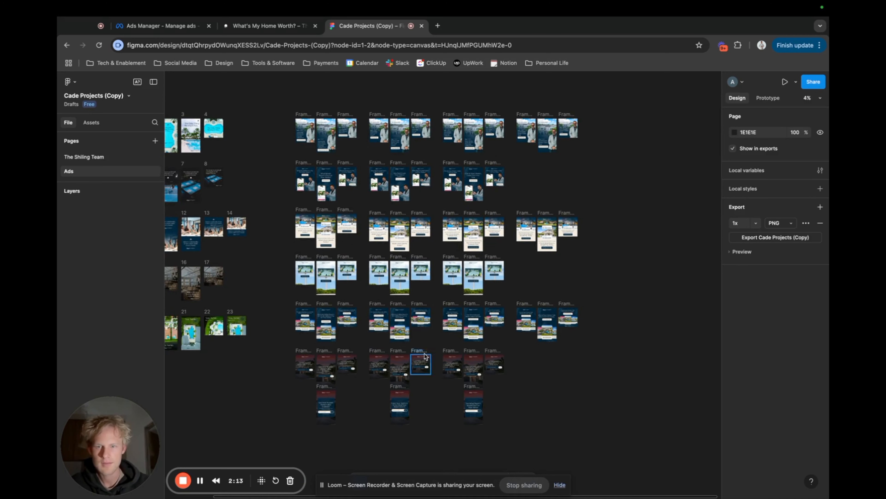
scroll(359, 303, up, 3)
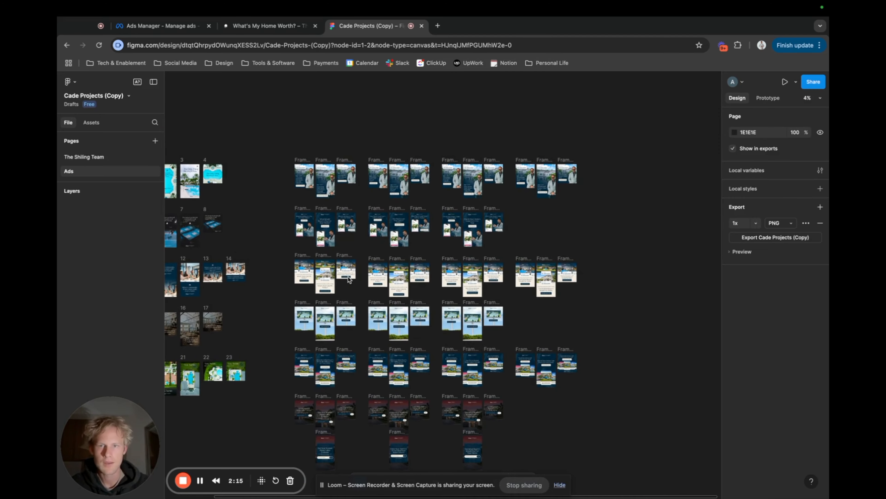
scroll(323, 191, up, 2)
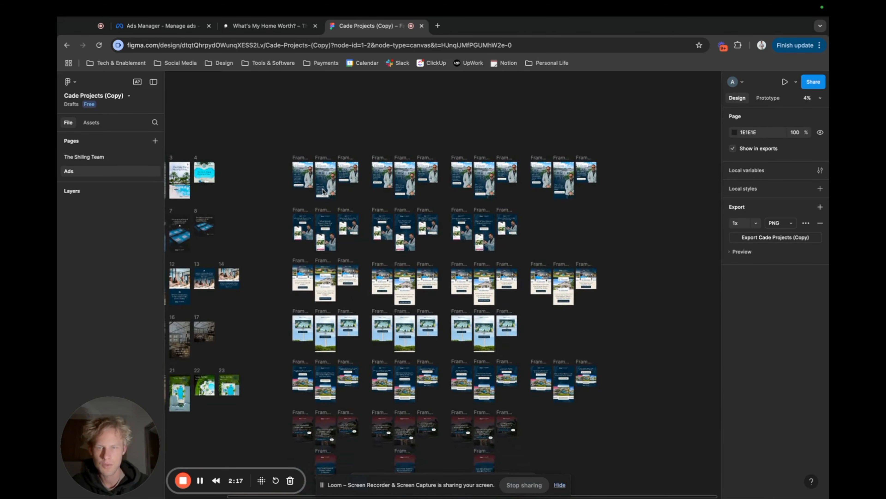
scroll(324, 191, down, 2)
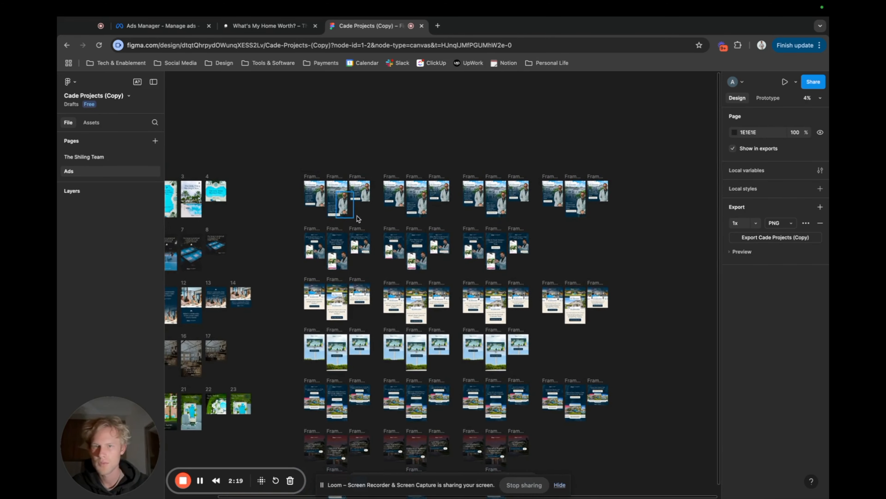
scroll(377, 213, up, 5)
scroll(377, 214, up, 5)
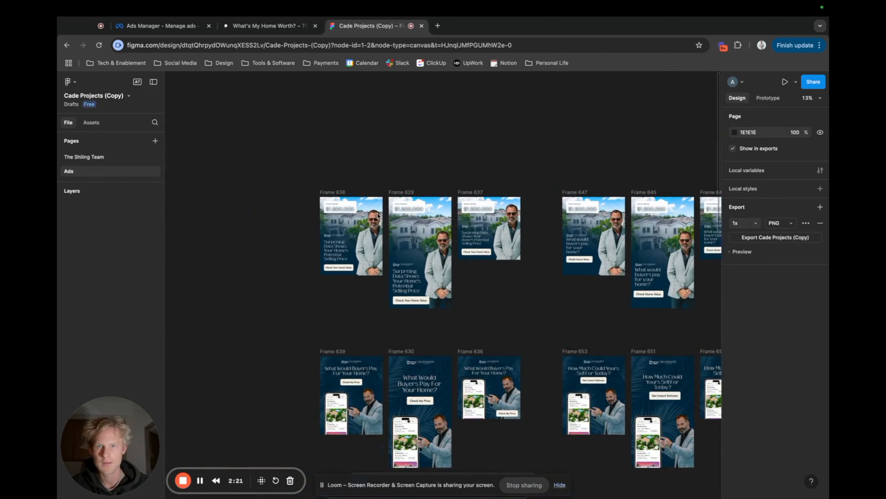
scroll(378, 213, up, 1)
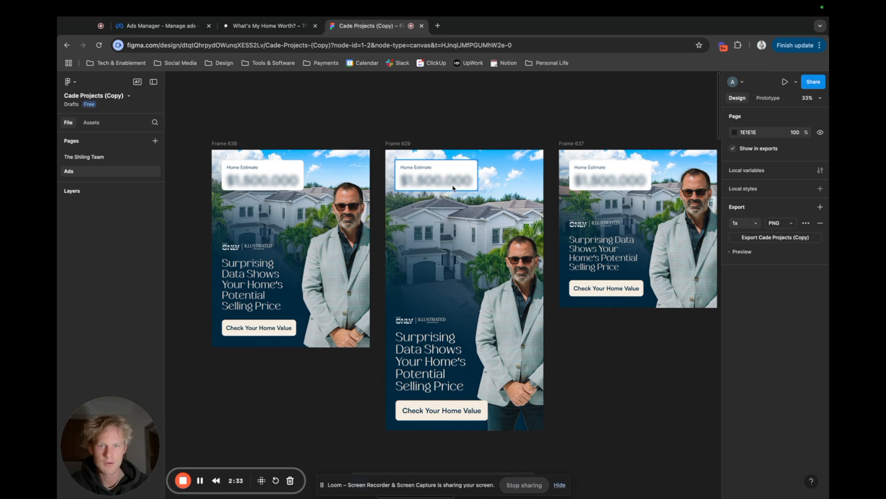
Compare the headline and call-to-action variations of the home estimate ads across the top row.
scroll(452, 184, down, 1)
scroll(452, 184, right, 1)
scroll(452, 186, down, 2)
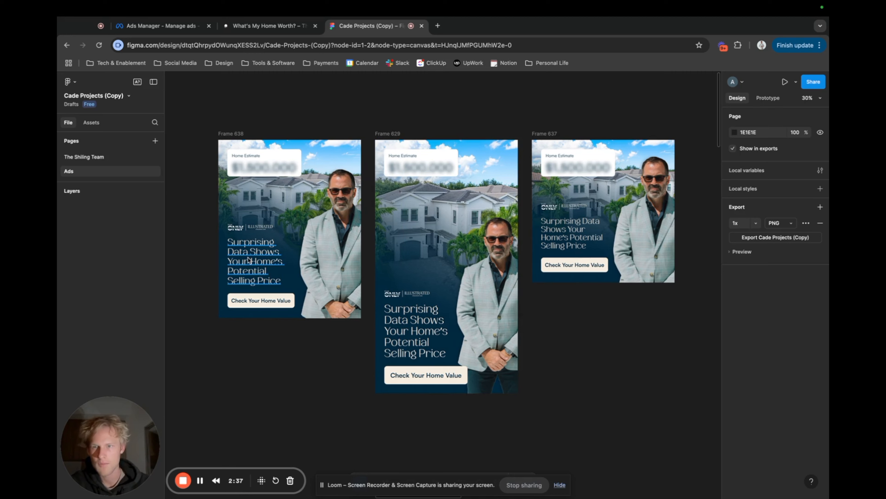
scroll(256, 301, right, 10)
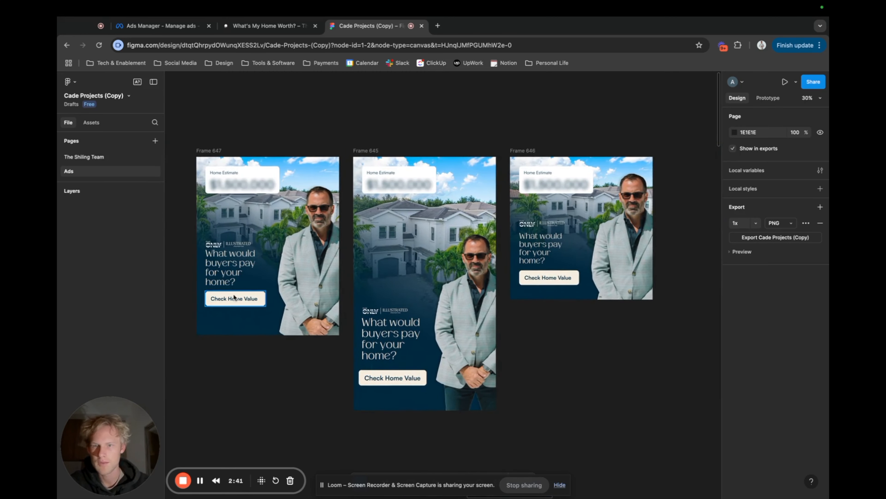
scroll(245, 280, right, 8)
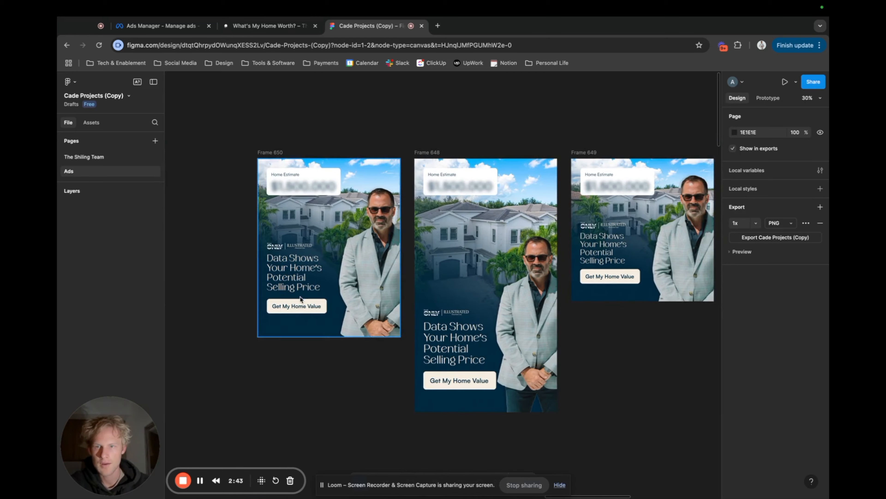
scroll(299, 307, right, 10)
scroll(298, 305, right, 4)
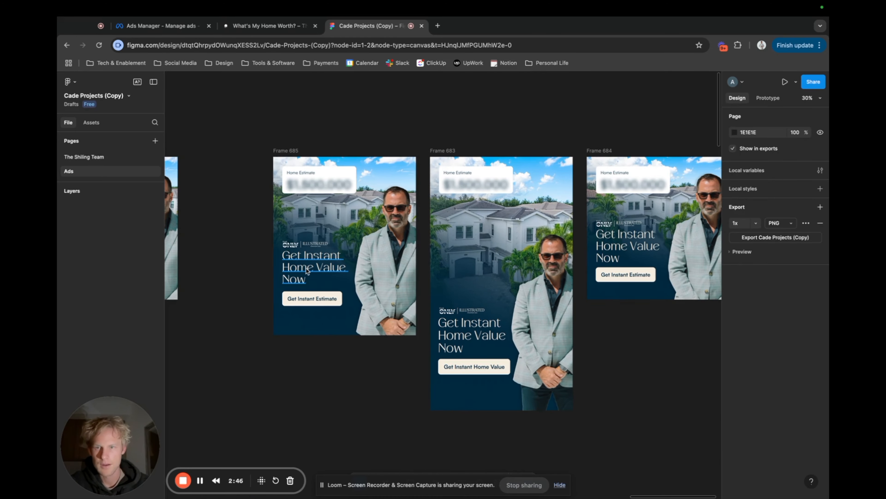
Examine the ad concepts in the lower rows, from the phone mockups to the dark address-entry ads.
scroll(315, 303, down, 3)
scroll(315, 303, down, 1)
scroll(315, 303, left, 15)
scroll(315, 303, down, 6)
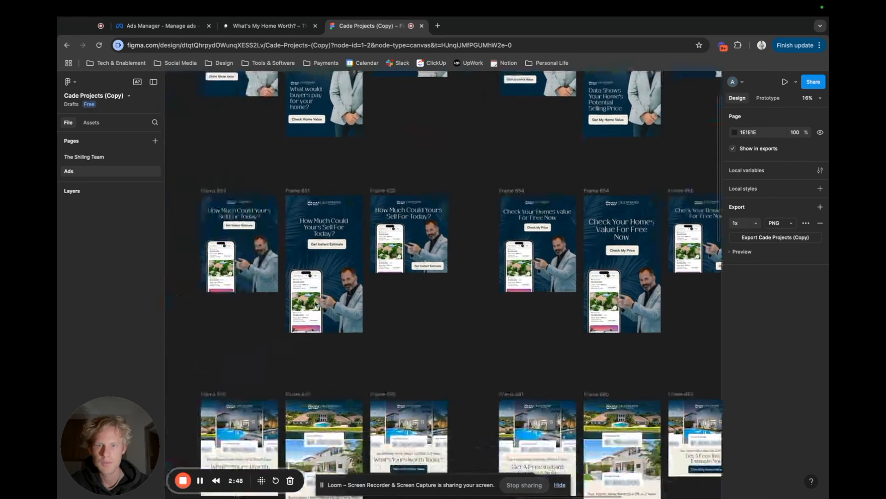
scroll(315, 303, down, 3)
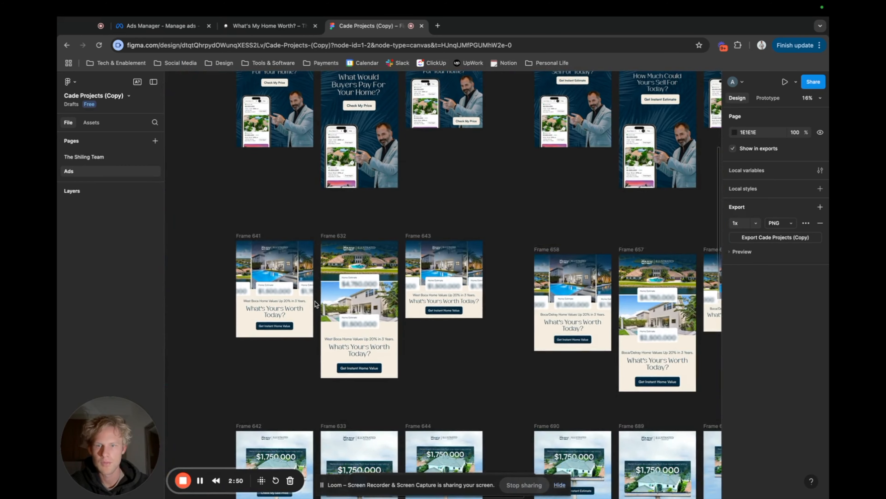
scroll(315, 303, down, 10)
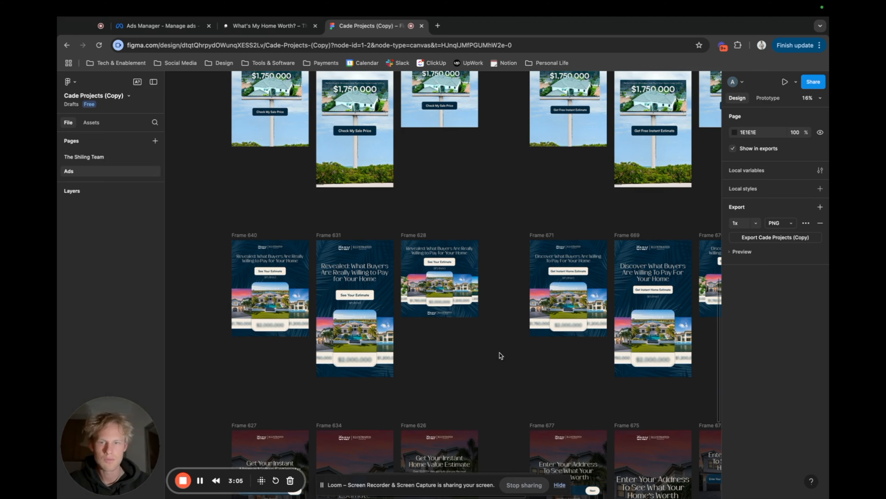
scroll(501, 355, down, 10)
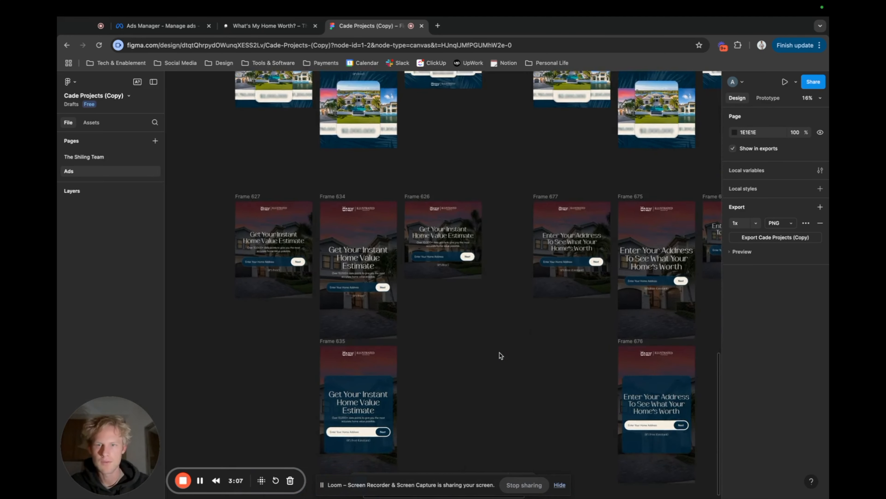
scroll(501, 355, down, 2)
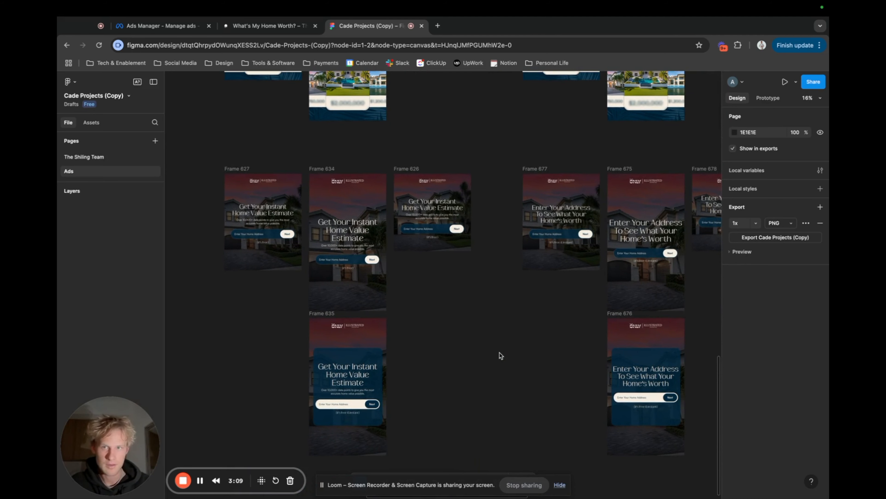
scroll(500, 355, down, 5)
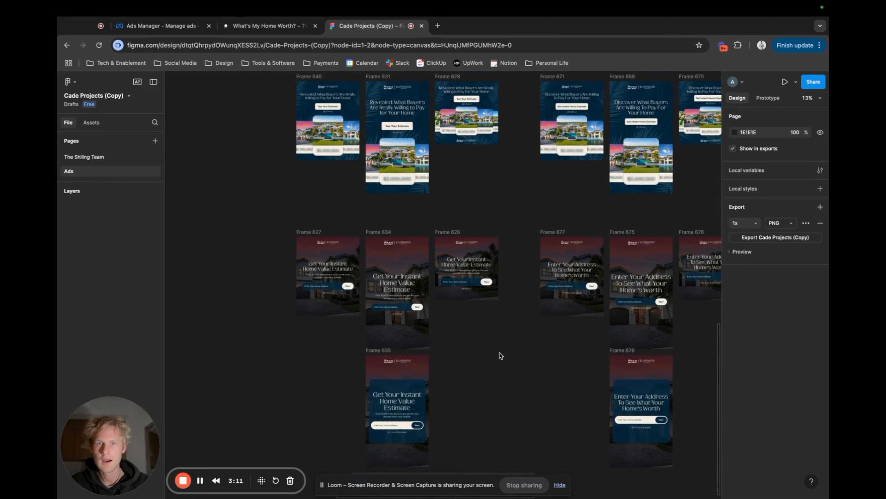
Compare the headline variations of the dark address-entry ads across the bottom row.
scroll(501, 355, down, 2)
scroll(500, 355, right, 8)
scroll(500, 355, up, 2)
scroll(501, 354, right, 5)
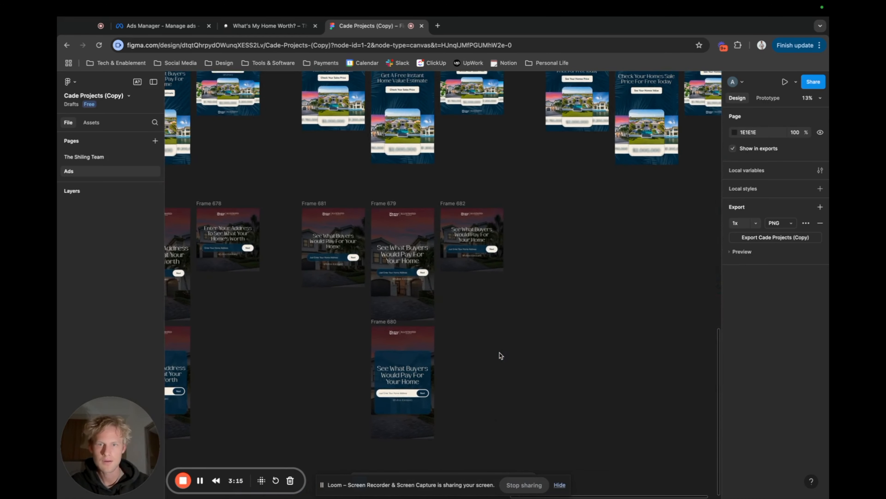
scroll(501, 355, left, 4)
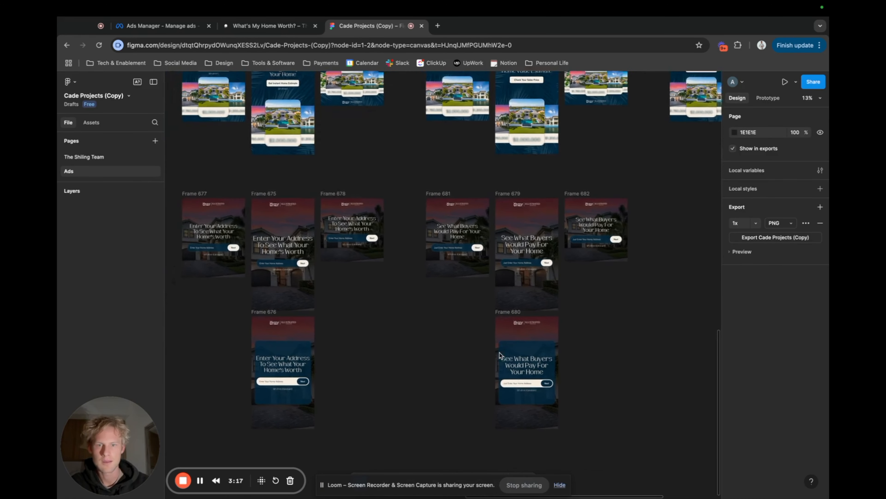
scroll(501, 355, up, 1)
scroll(500, 355, left, 3)
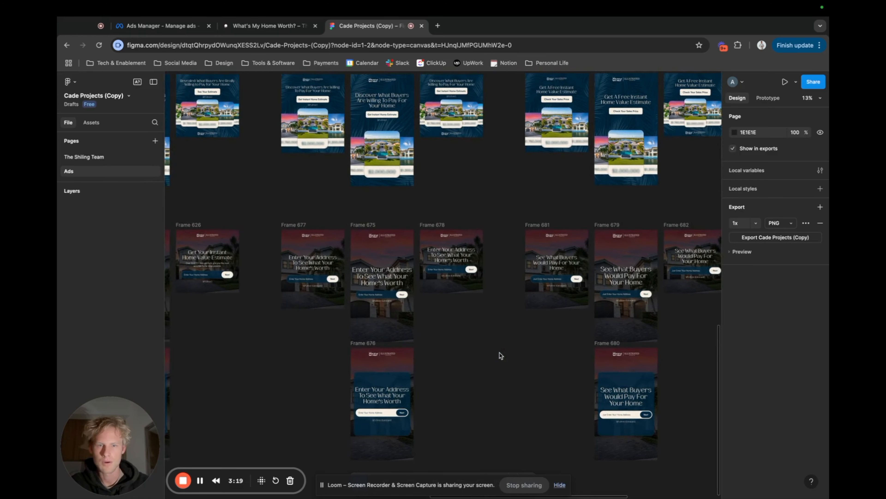
scroll(500, 355, down, 1)
scroll(500, 355, left, 1)
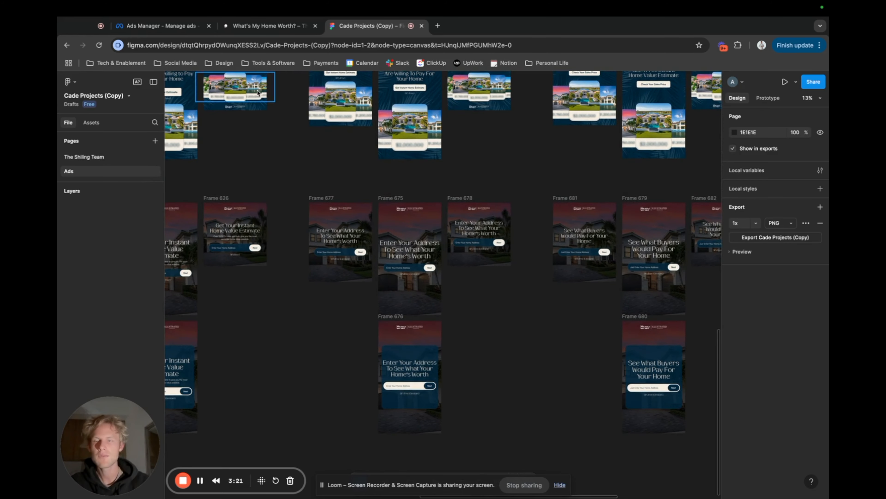
Switch to Meta Ads Manager and set the date range of the campaign list to Maximum.
click(162, 25)
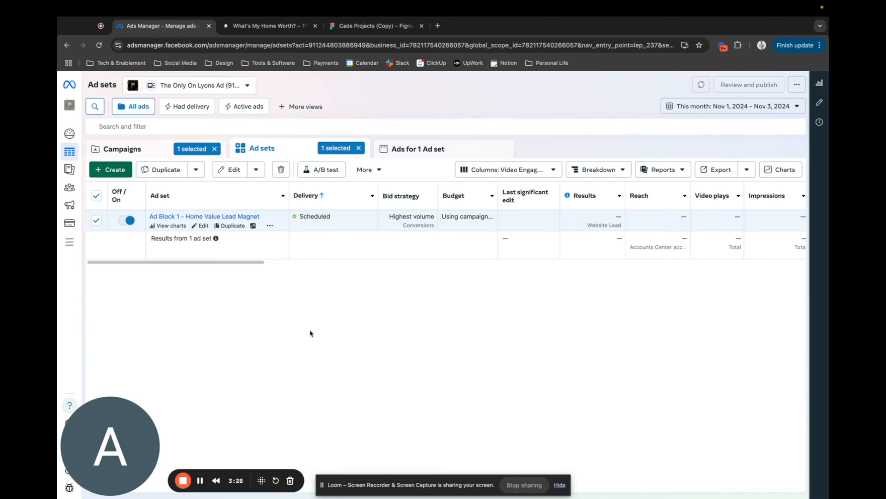
click(121, 148)
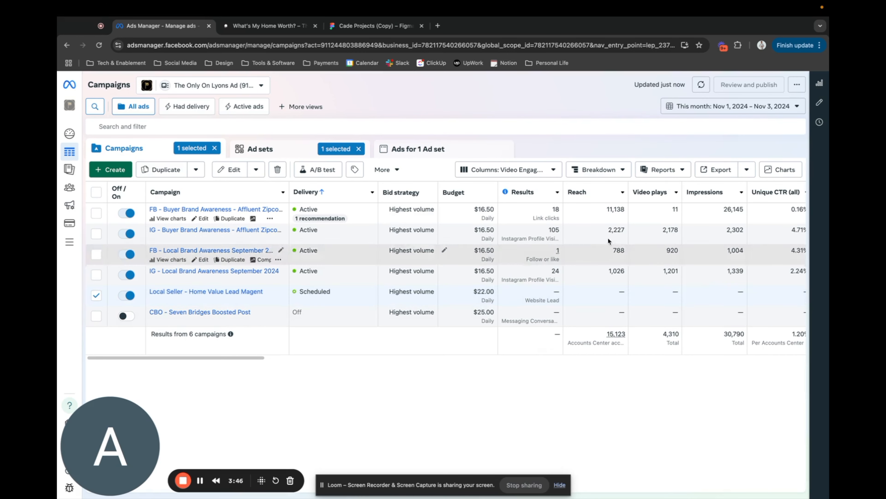
click(780, 105)
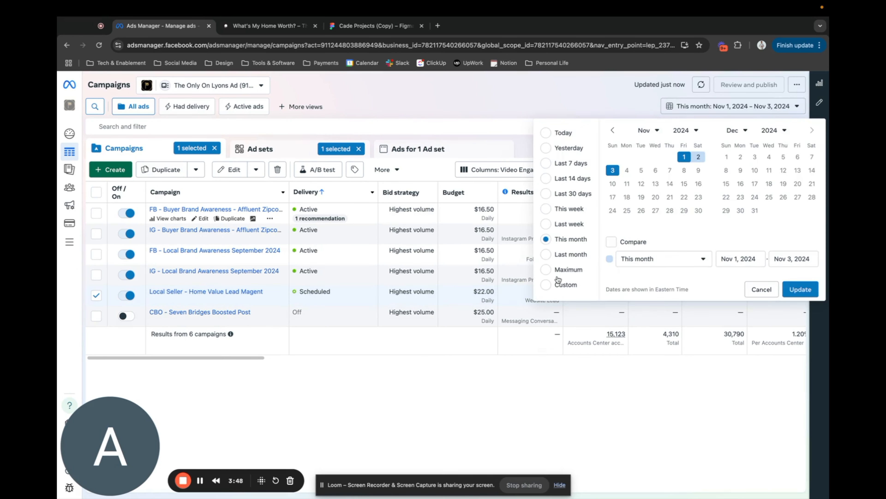
click(569, 269)
click(800, 289)
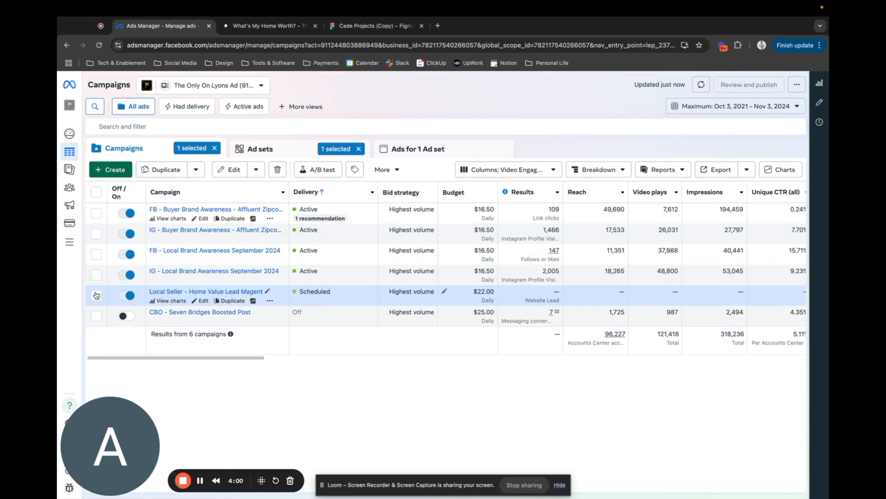
Check the ad set of the Local Seller - Home Value Lead Magent campaign, and open the campaign for editing to review its objective and budget.
click(267, 153)
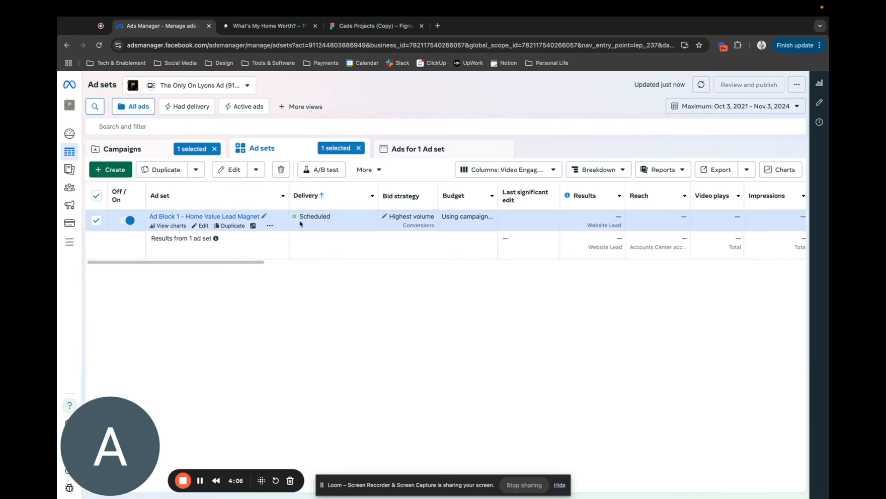
click(140, 155)
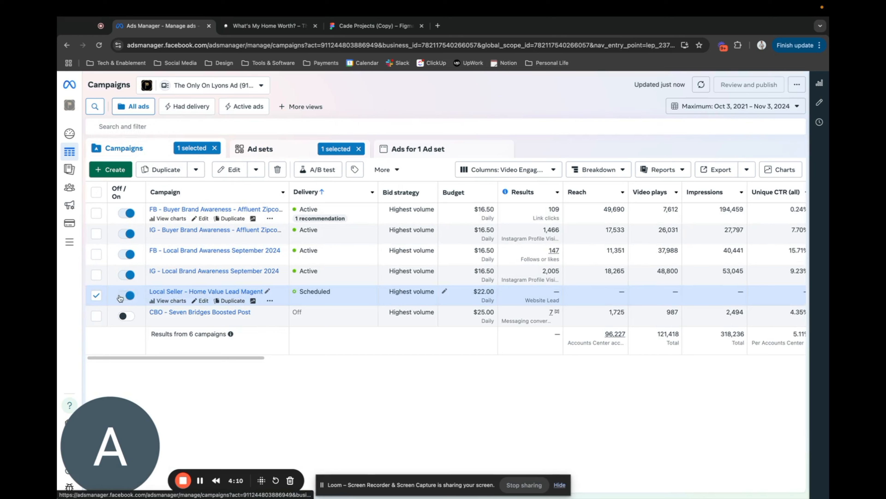
click(203, 301)
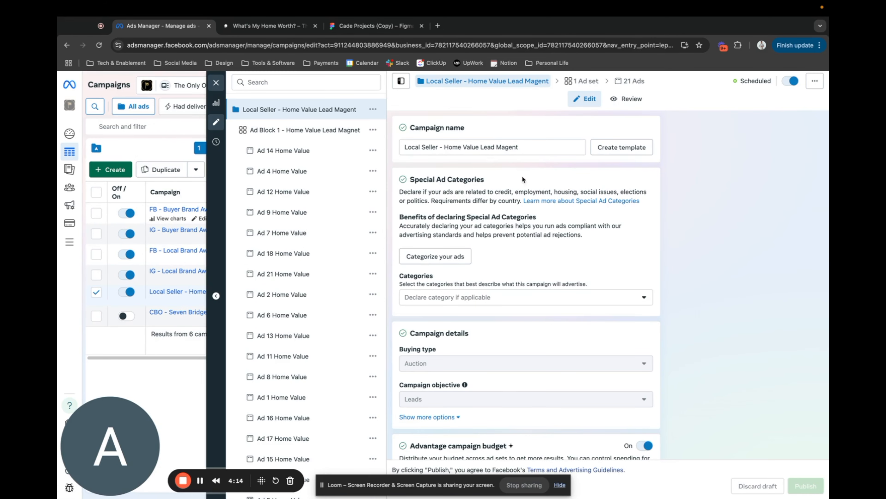
scroll(564, 218, down, 6)
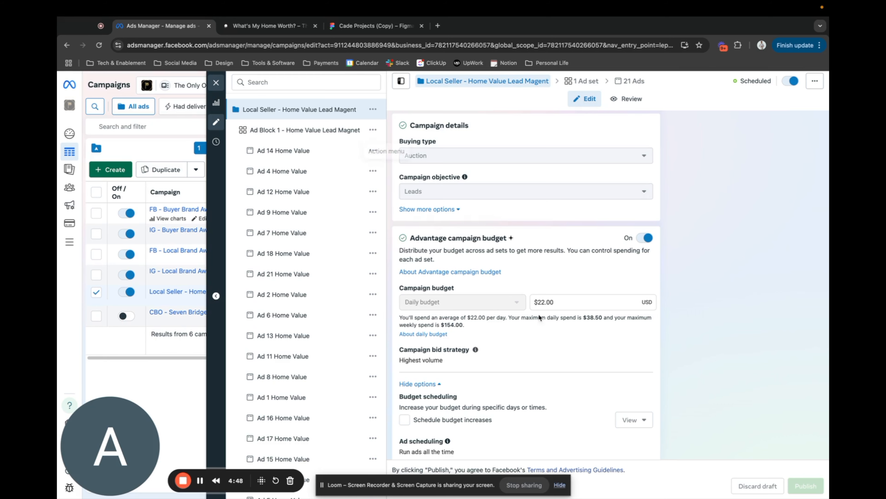
Open the Ad Block 1 - Home Value Lead Magnet ad set and review its conversion, pixel, budget and schedule settings.
scroll(487, 228, down, 10)
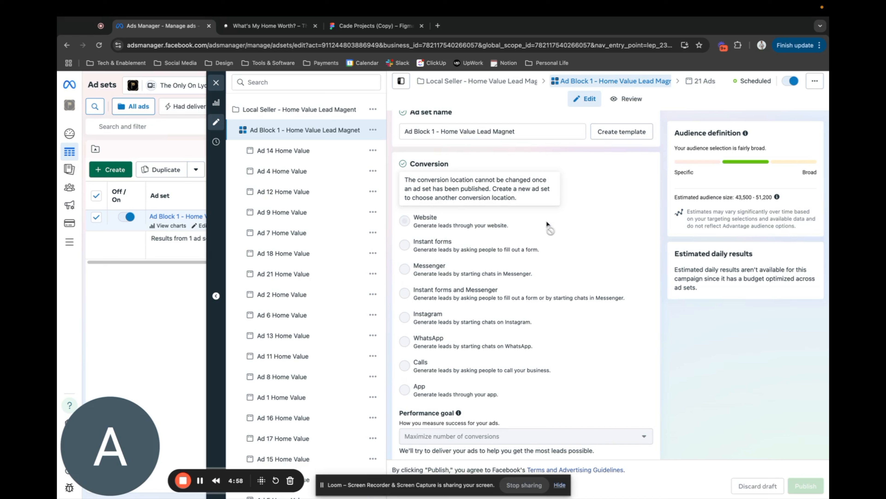
scroll(570, 267, down, 5)
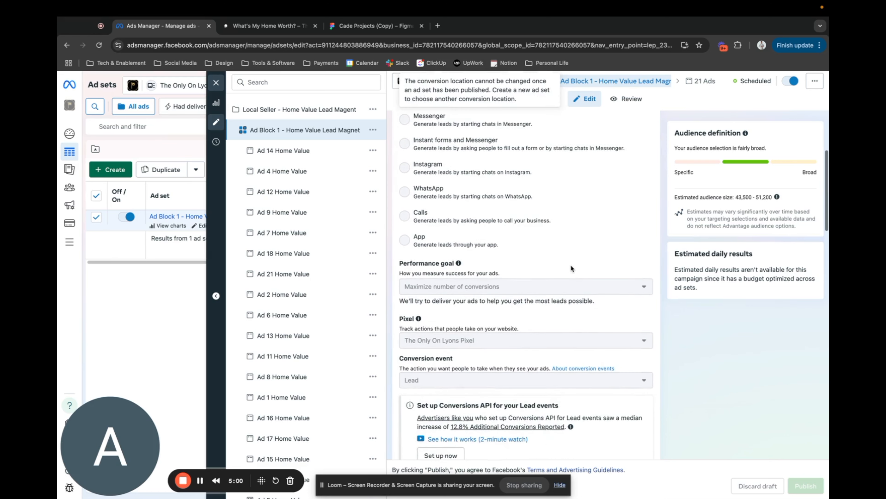
scroll(571, 249, down, 3)
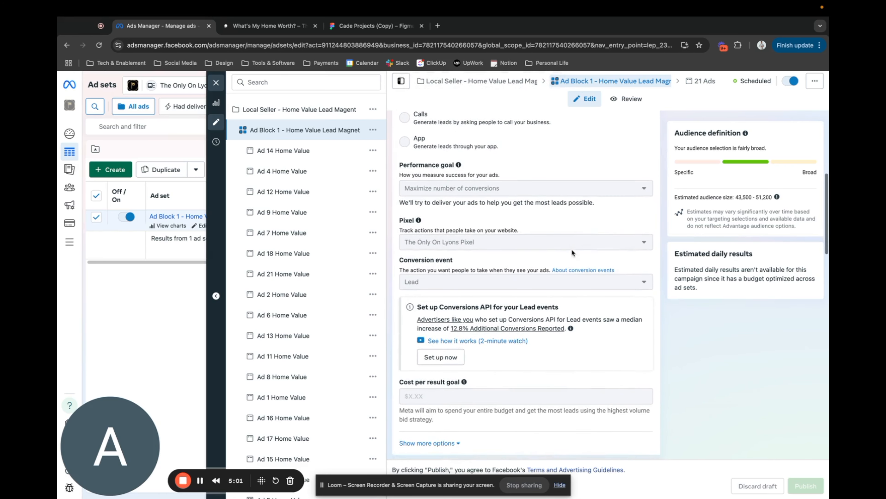
scroll(593, 268, down, 2)
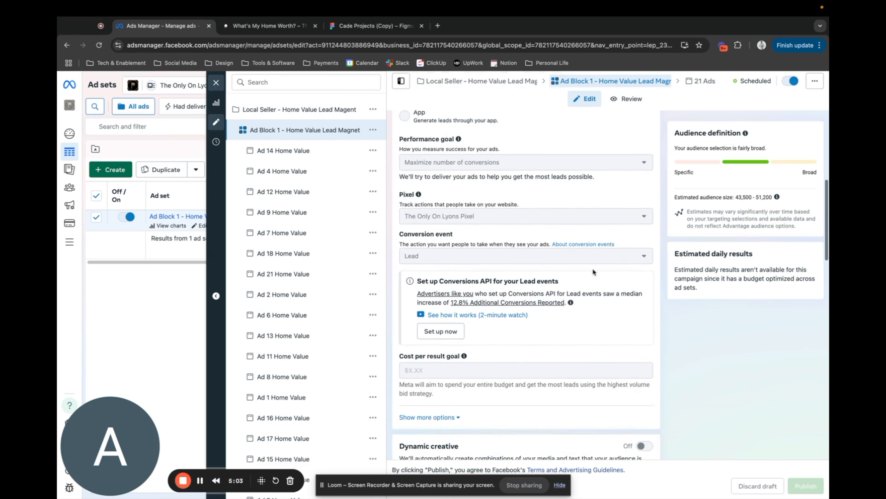
scroll(606, 312, down, 1)
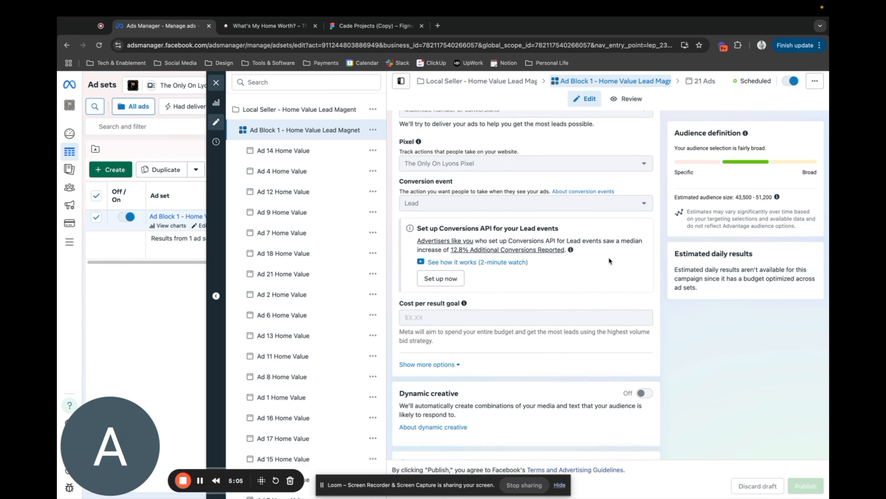
scroll(609, 260, down, 5)
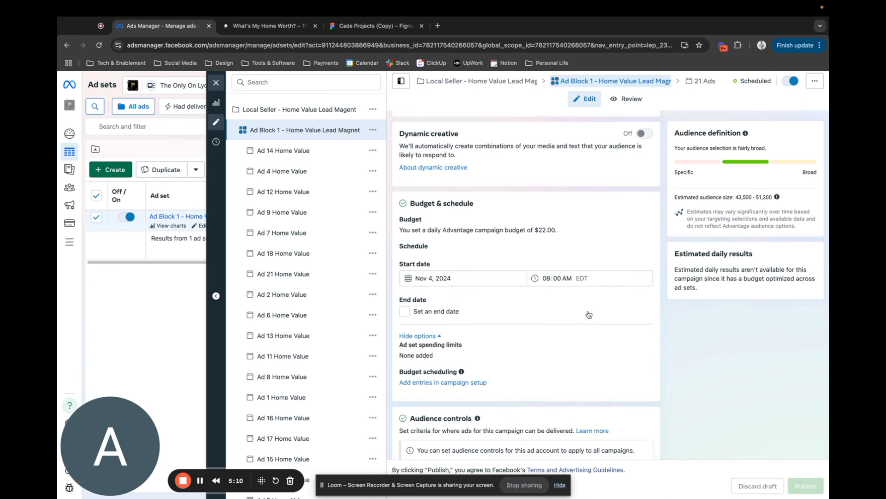
Review the ad set's location targeting, bringing up the map and the radius setting around the pinned location.
scroll(588, 314, down, 2)
scroll(589, 315, down, 5)
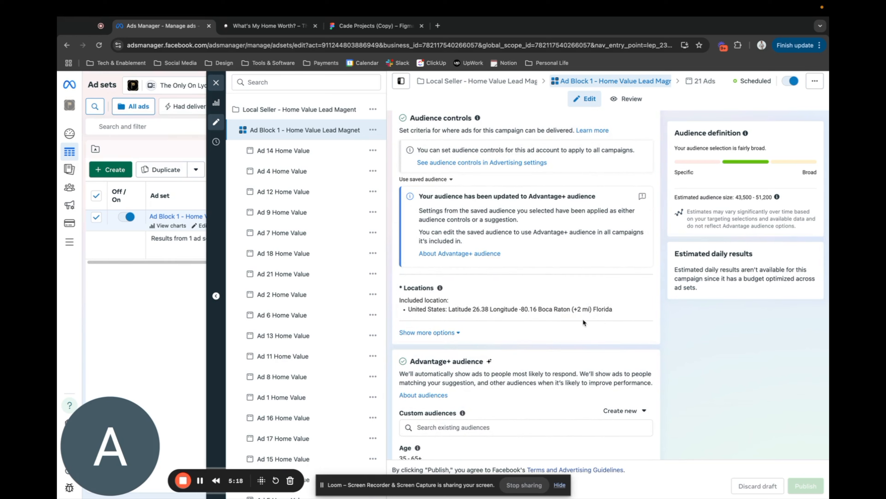
click(641, 291)
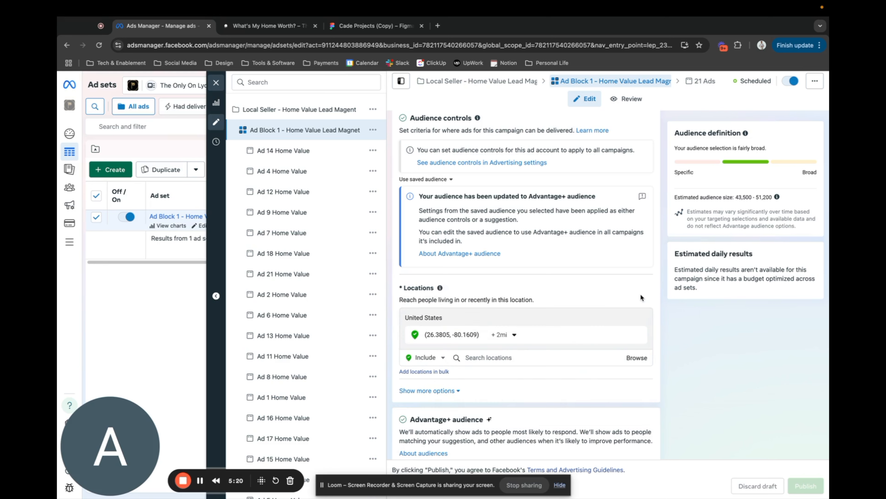
click(509, 356)
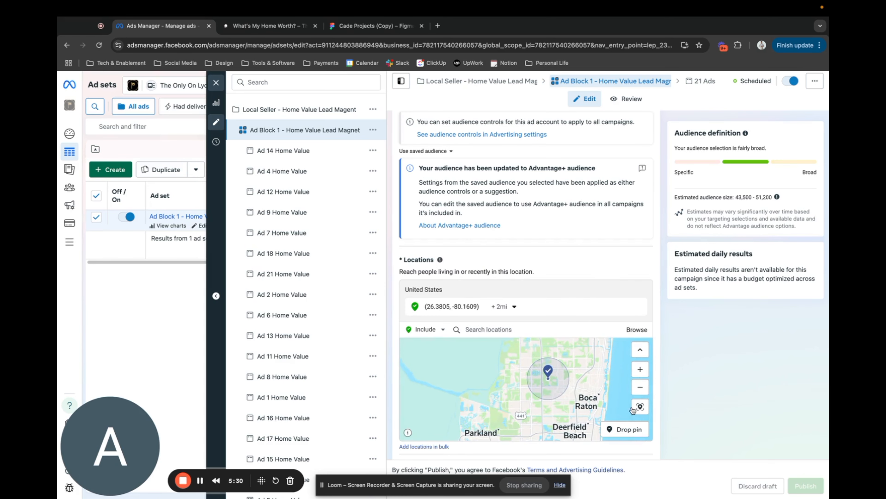
click(515, 307)
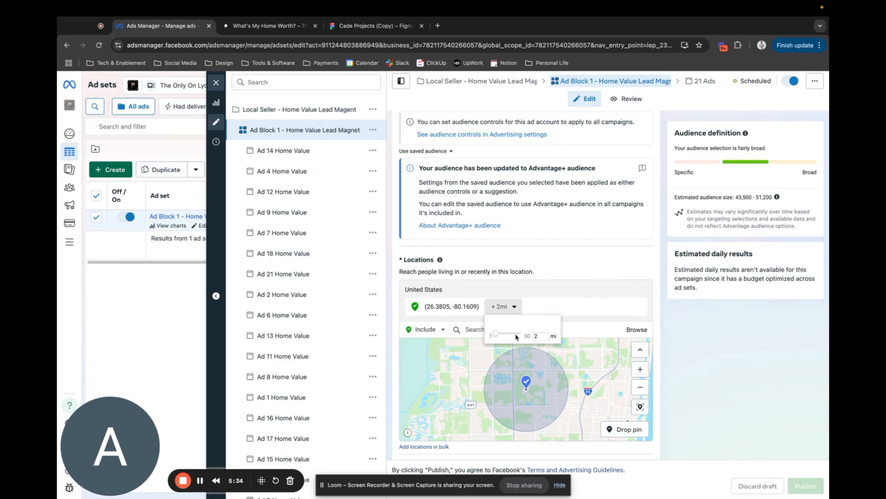
click(572, 258)
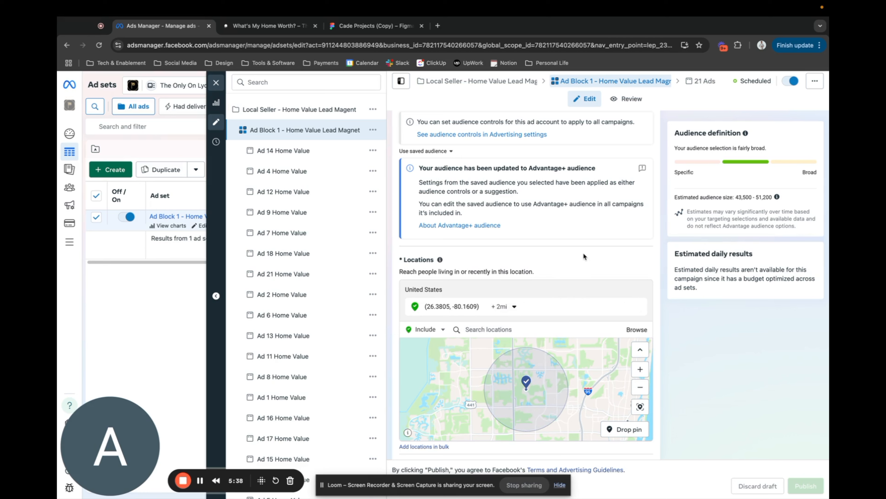
Review the ad set's Advantage+ audience age, gender and detailed targeting, its estimated audience size, and its placements.
scroll(584, 256, down, 4)
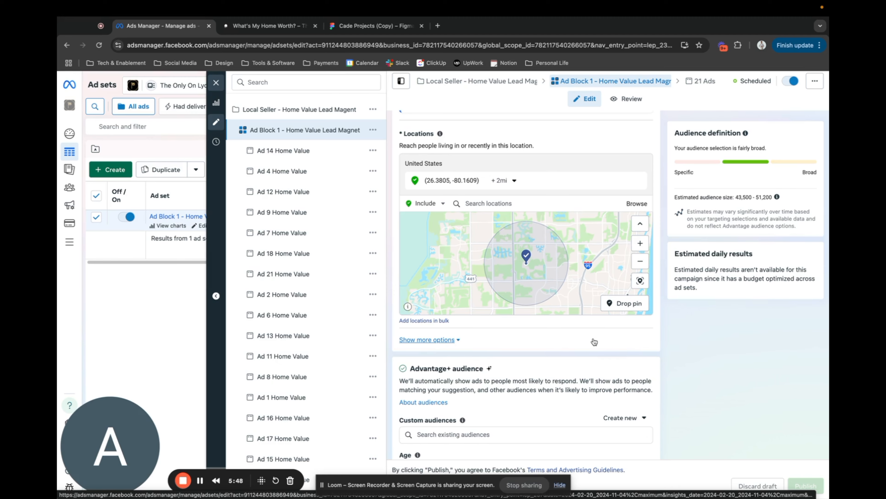
scroll(587, 360, down, 5)
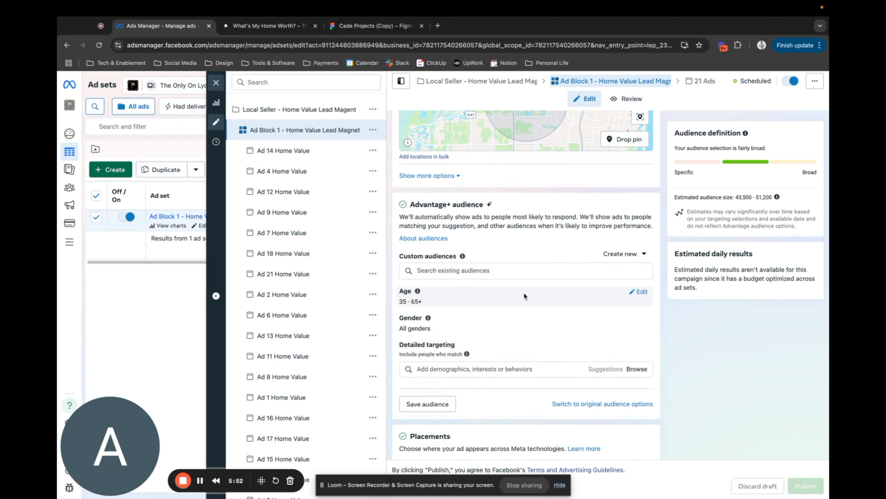
scroll(545, 309, down, 1)
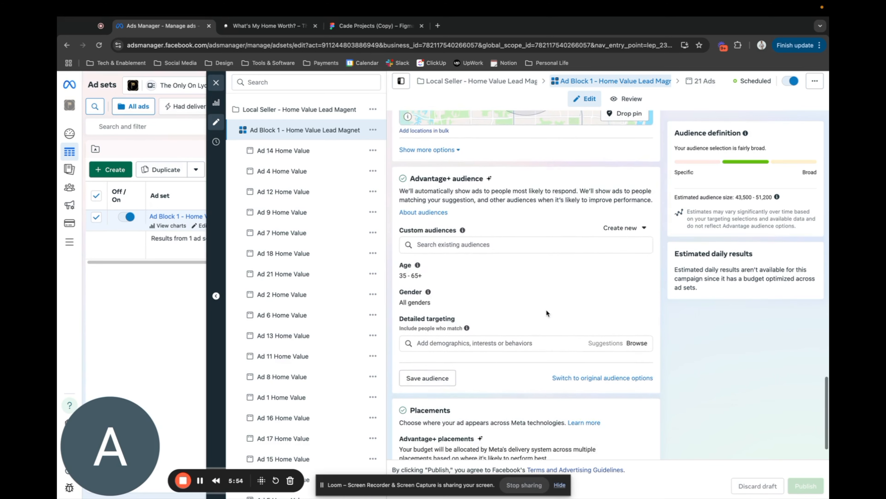
scroll(546, 309, up, 1)
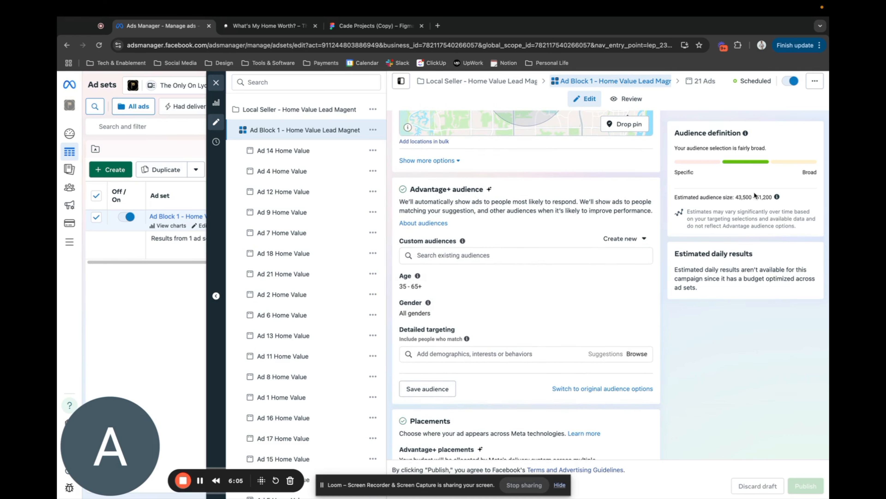
drag(776, 198, 728, 196)
click(728, 196)
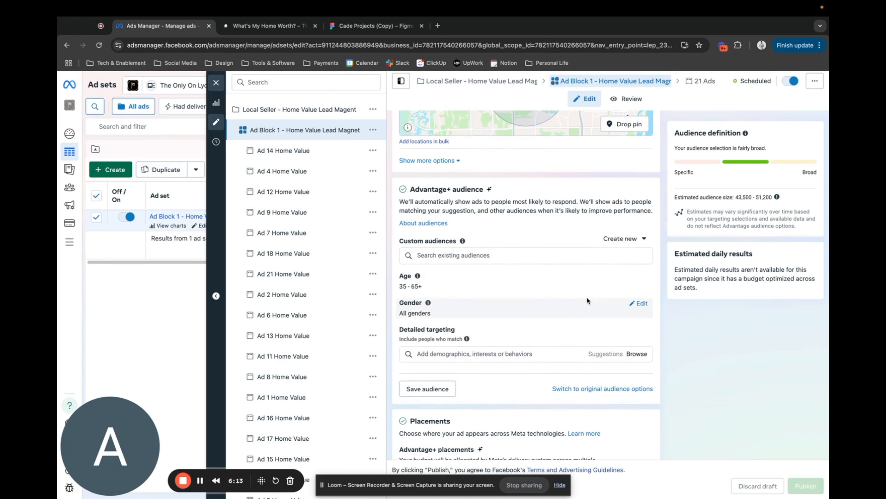
scroll(587, 297, down, 3)
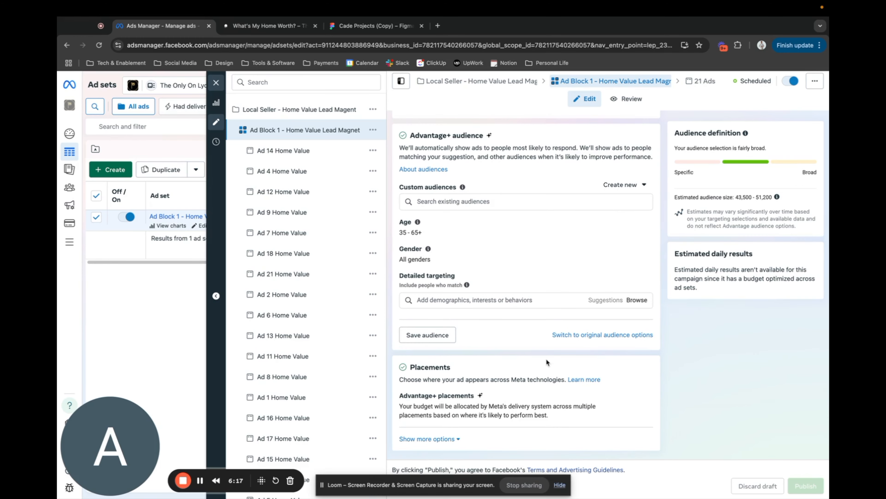
Look through the full list of Home Value ads under the Ad Block 1 ad set.
scroll(292, 235, down, 3)
scroll(292, 235, down, 1)
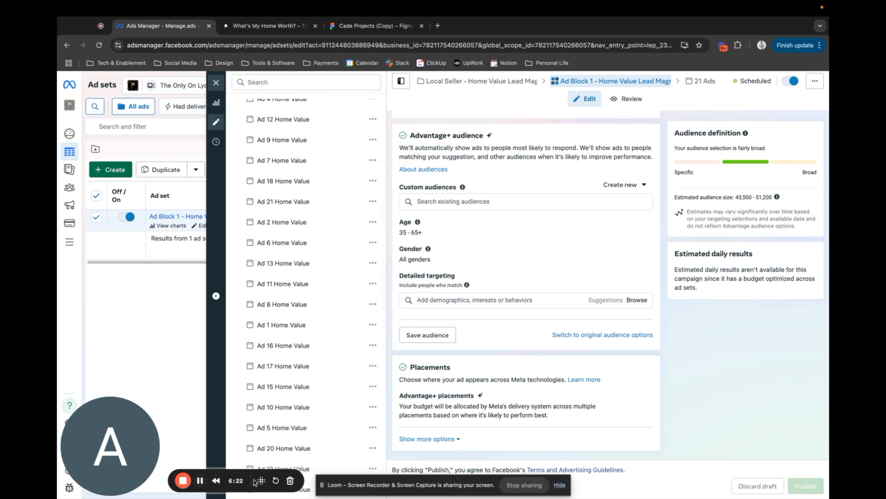
scroll(306, 388, up, 1)
scroll(306, 388, up, 2)
scroll(307, 390, down, 2)
scroll(303, 161, up, 2)
scroll(302, 160, down, 2)
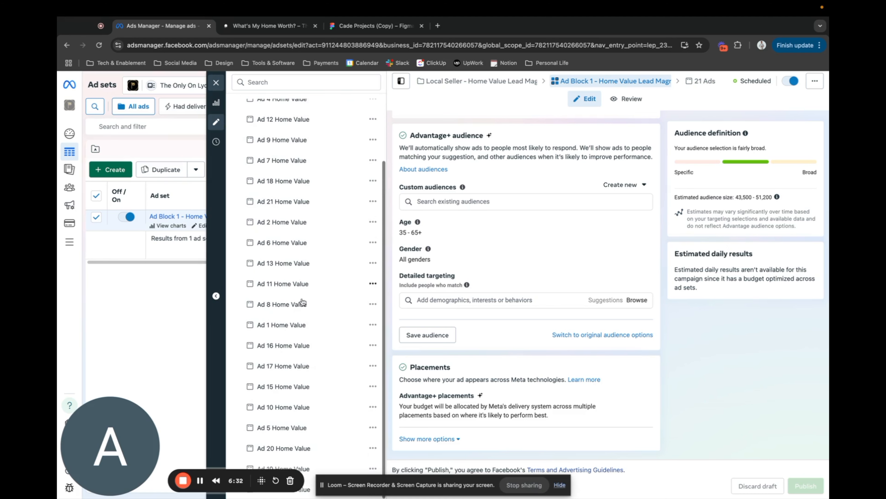
scroll(316, 274, up, 1)
Preview Ad 4 Home Value, and open Ad 18 Home Value to review its identity, ad setup and media.
click(293, 131)
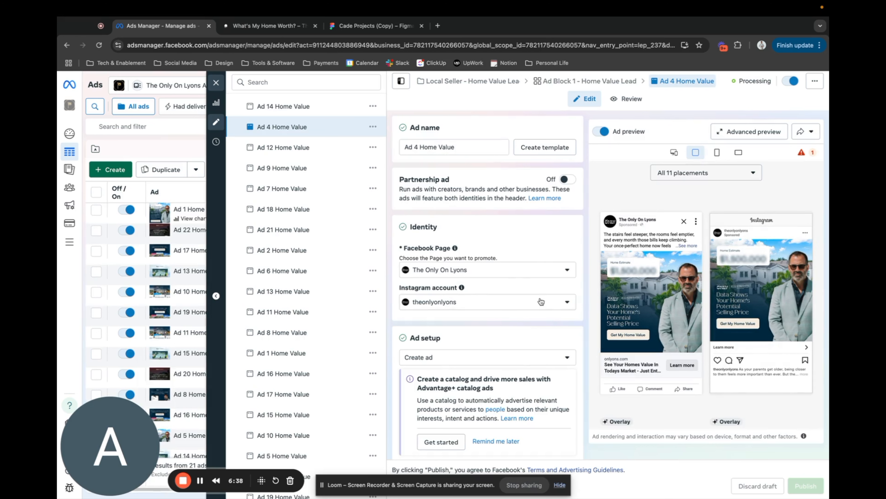
click(297, 212)
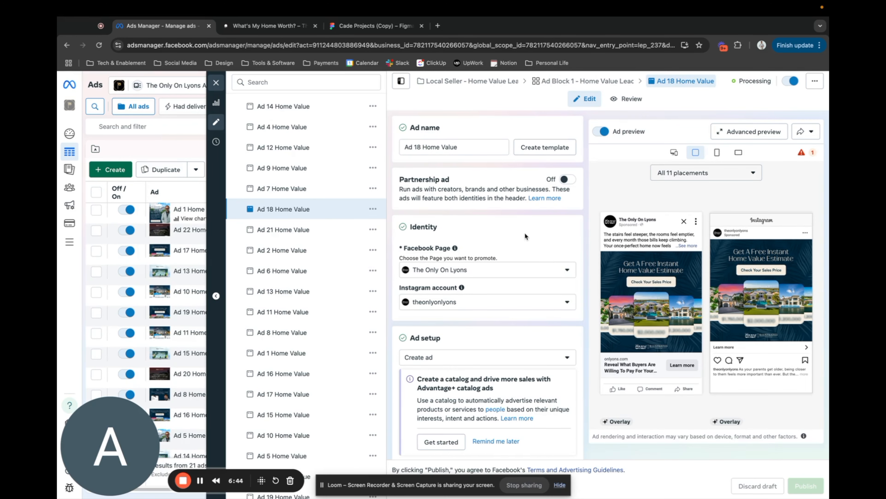
scroll(524, 233, down, 7)
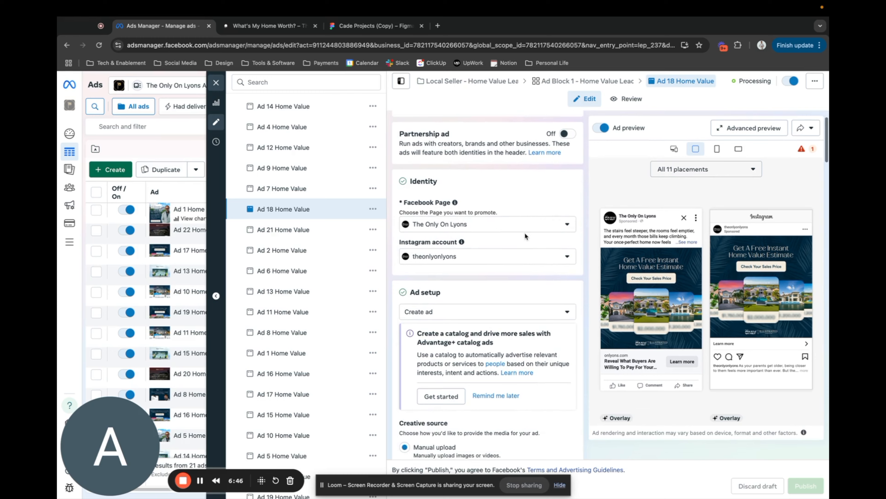
scroll(524, 232, down, 15)
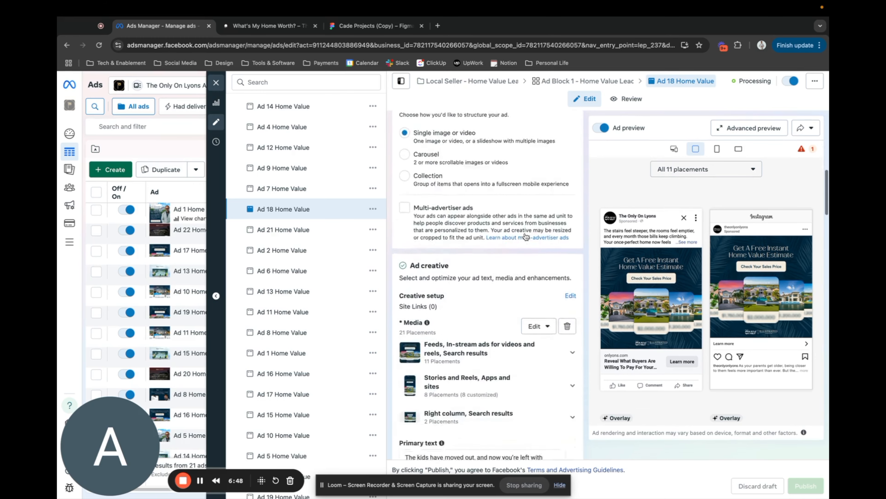
Look over Ad 18's primary text variations and headlines, and expand the full text in the Facebook Feed preview.
scroll(573, 252, down, 1)
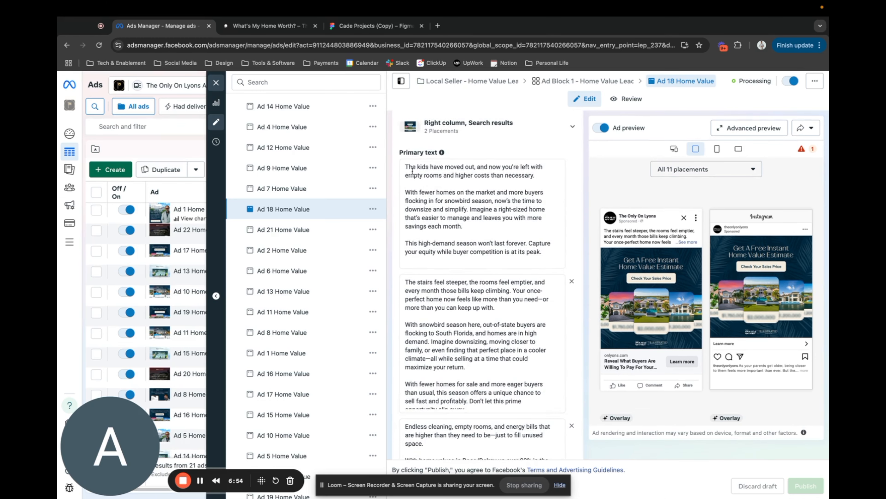
scroll(502, 227, down, 2)
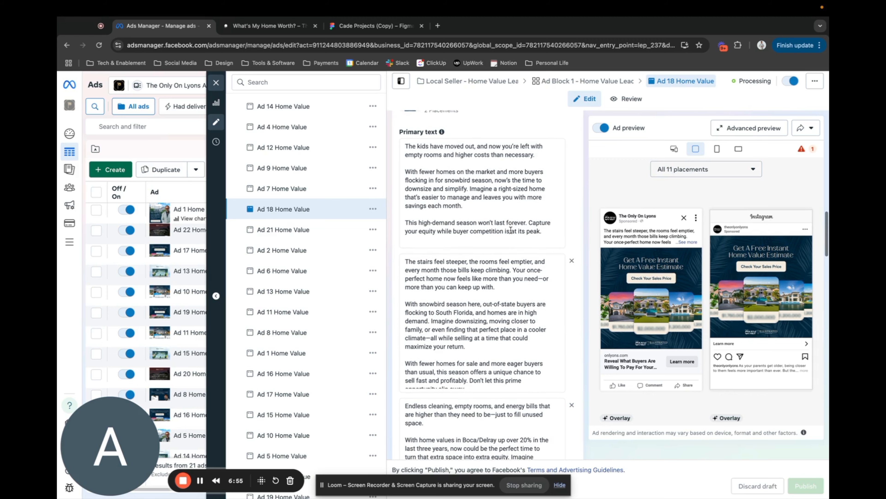
click(498, 243)
scroll(505, 328, down, 4)
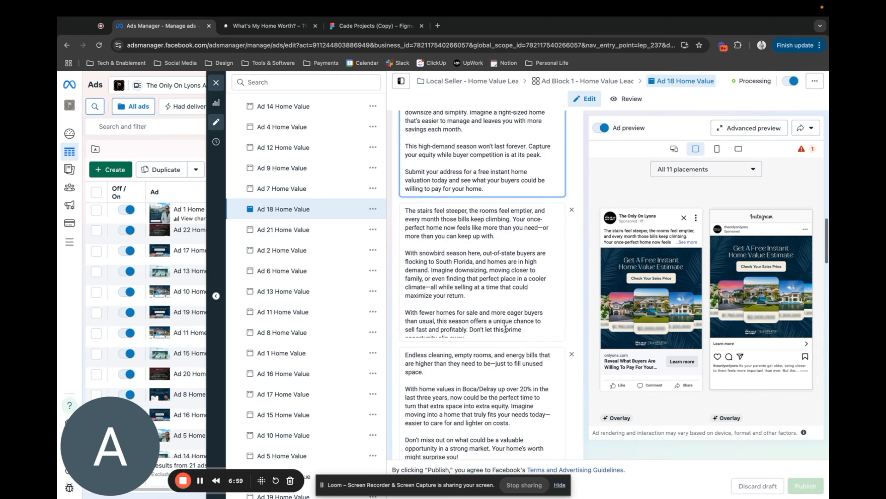
scroll(505, 328, down, 9)
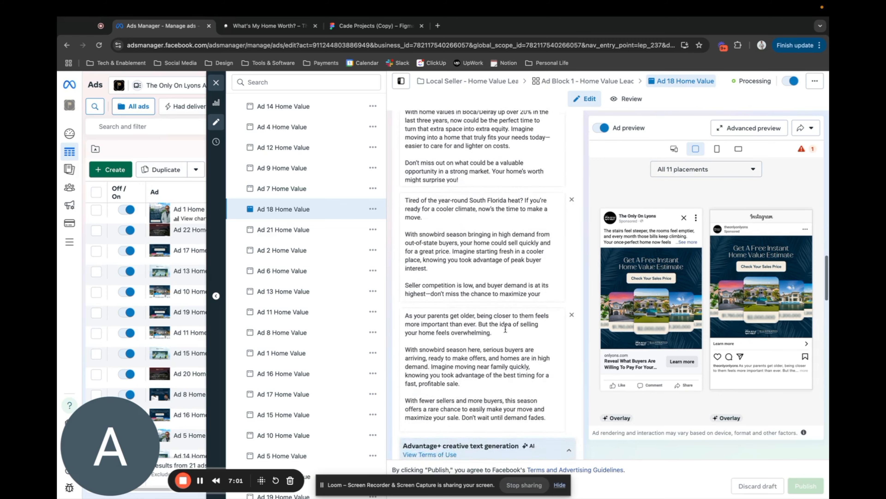
scroll(506, 328, down, 8)
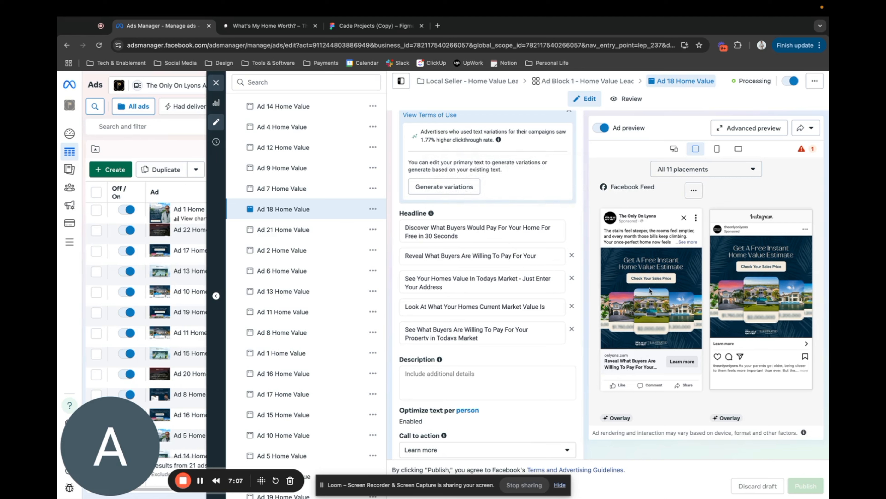
click(691, 242)
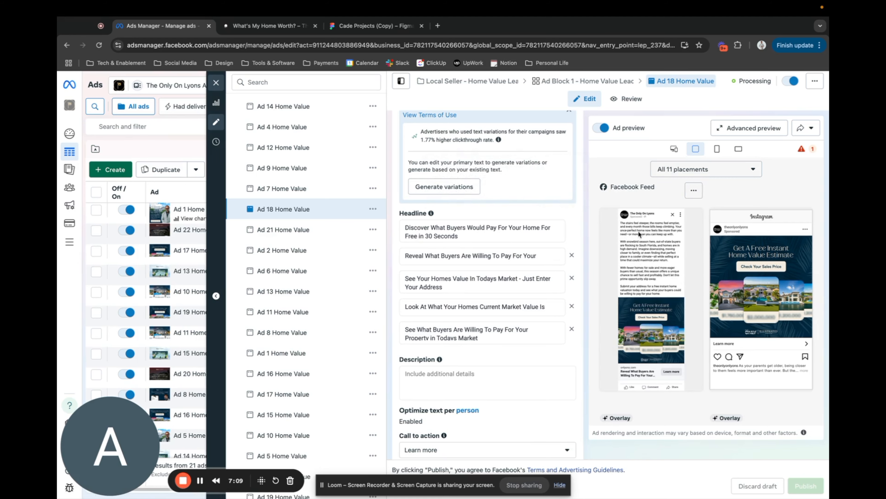
Read Ad 18's first primary text variation from its empty-nester opening to its free home valuation call to action.
scroll(462, 271, up, 10)
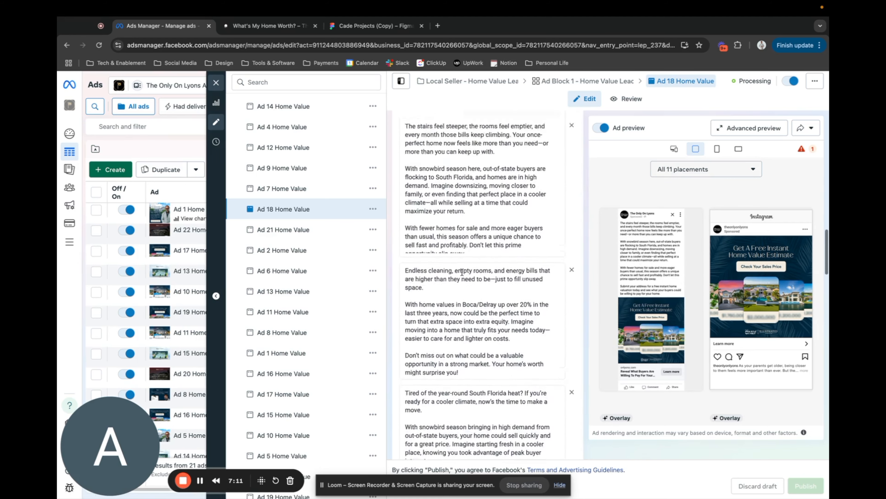
scroll(462, 272, up, 3)
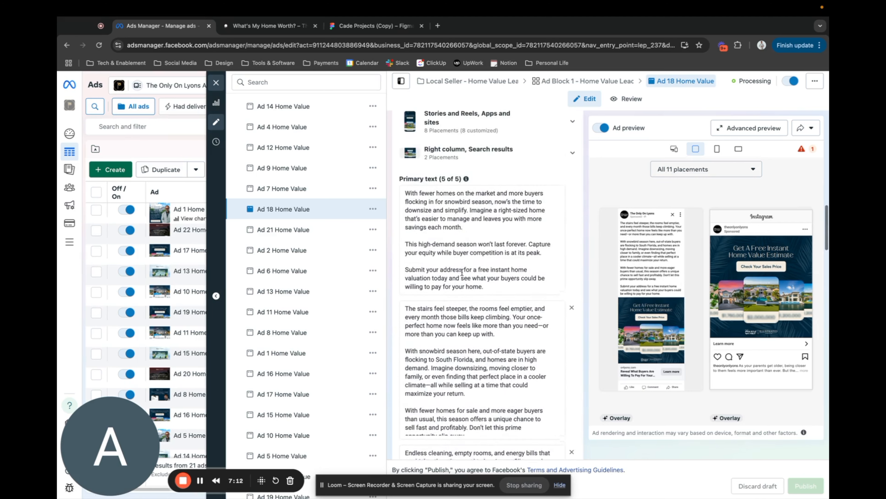
click(484, 237)
key(Up)
key(Up)
key(Up)
key(Up)
text(The kids have moved out, and now you’re left with empty rooms and higher costs than necessary.)
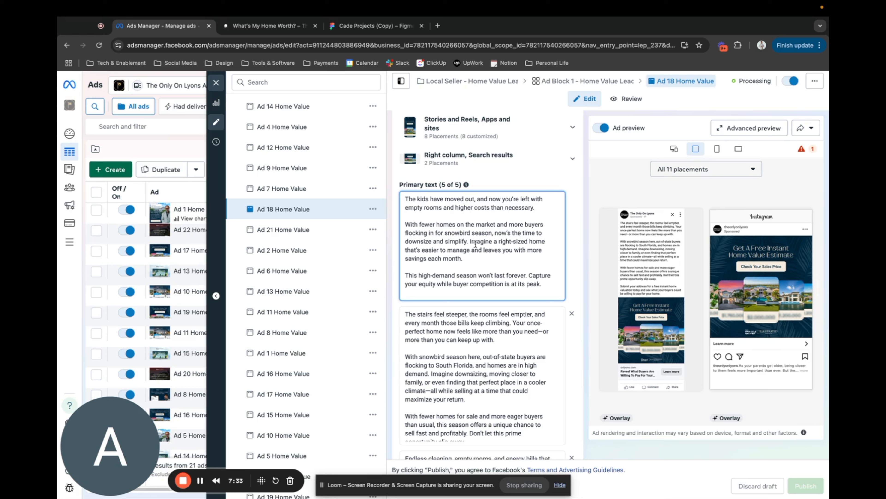
scroll(475, 244, down, 1)
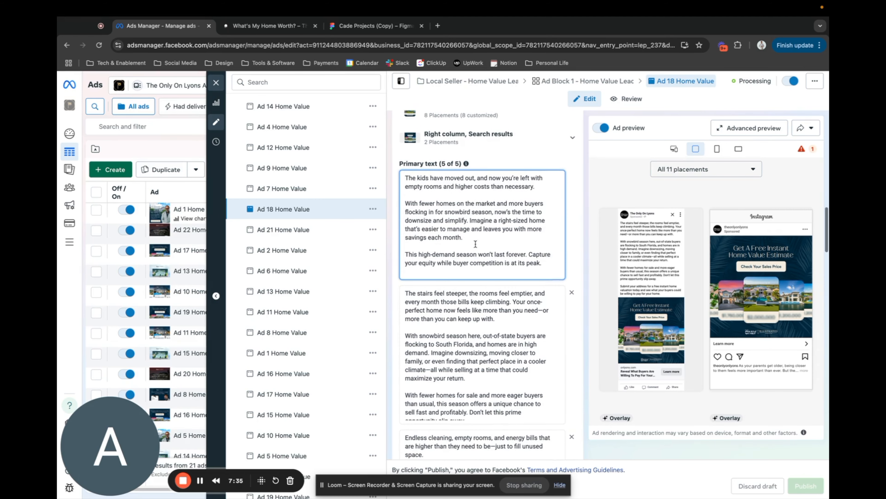
click(544, 263)
text(Submit your address for a free instant home valuation today and see what your buyers could be willing to pay for your home.)
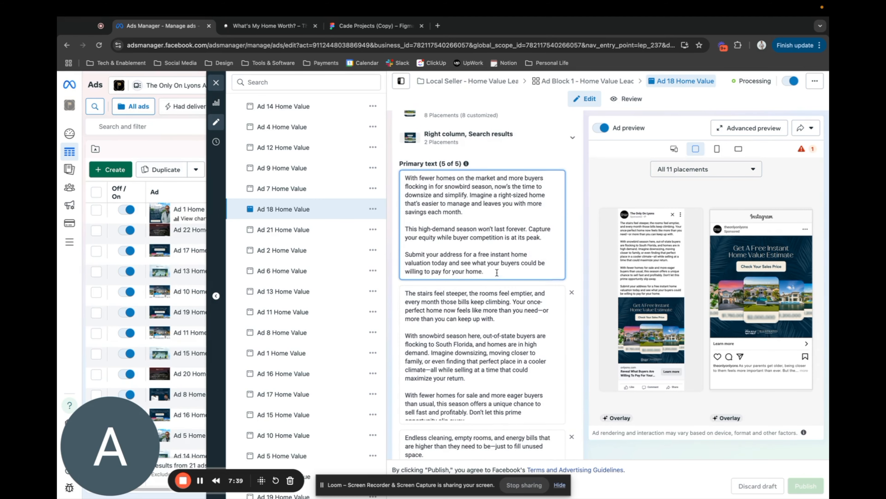
Examine Ad 18's second primary text variation, focusing on its opening paragraph about steep stairs and climbing bills.
scroll(497, 274, down, 1)
scroll(479, 297, down, 1)
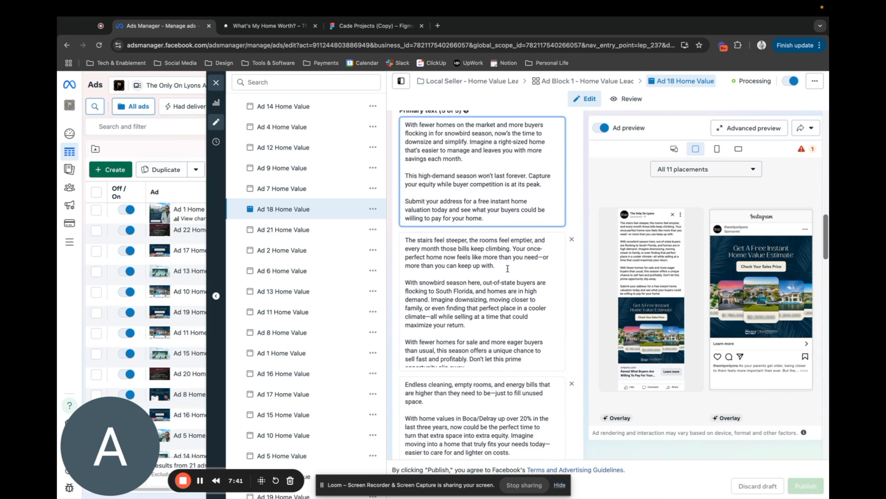
click(507, 269)
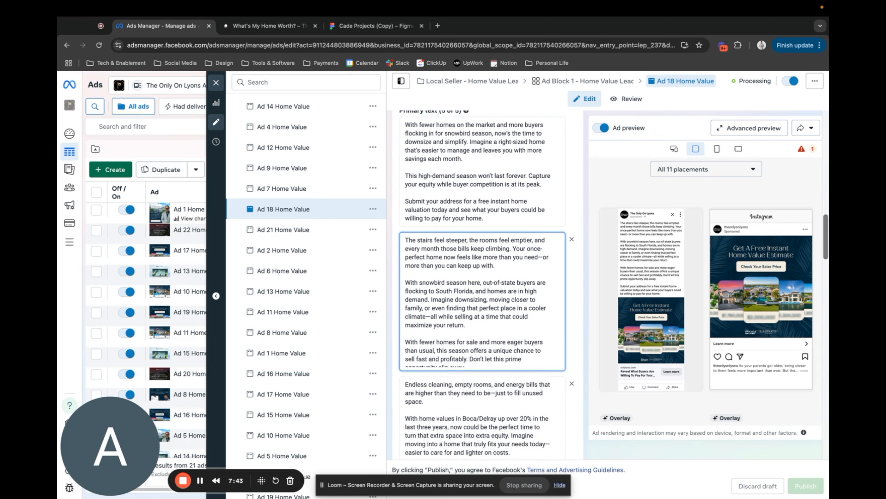
scroll(429, 250, up, 1)
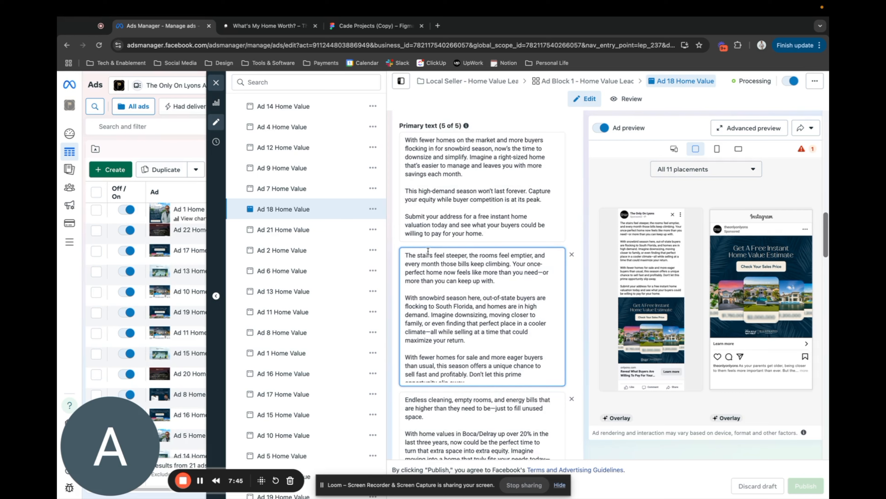
drag(404, 255, 523, 265)
mouse_move(508, 272)
mouse_down()
mouse_move(471, 281)
mouse_move(500, 282)
mouse_up()
click(501, 281)
click(577, 280)
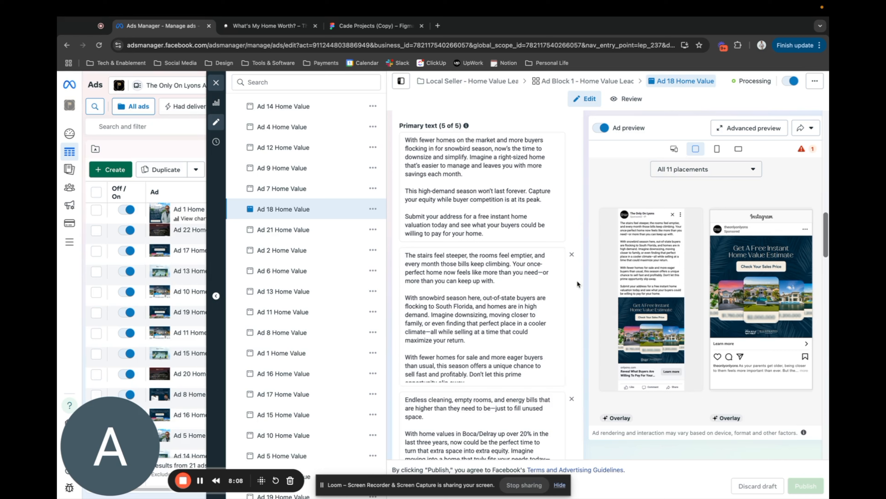
click(510, 281)
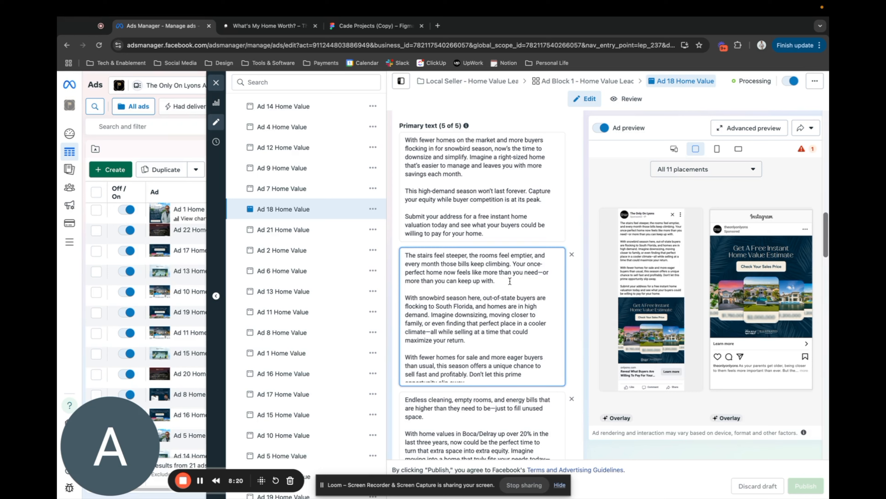
Examine Ad 18's third primary text variation about endless cleaning, empty rooms and energy bills.
scroll(510, 281, down, 5)
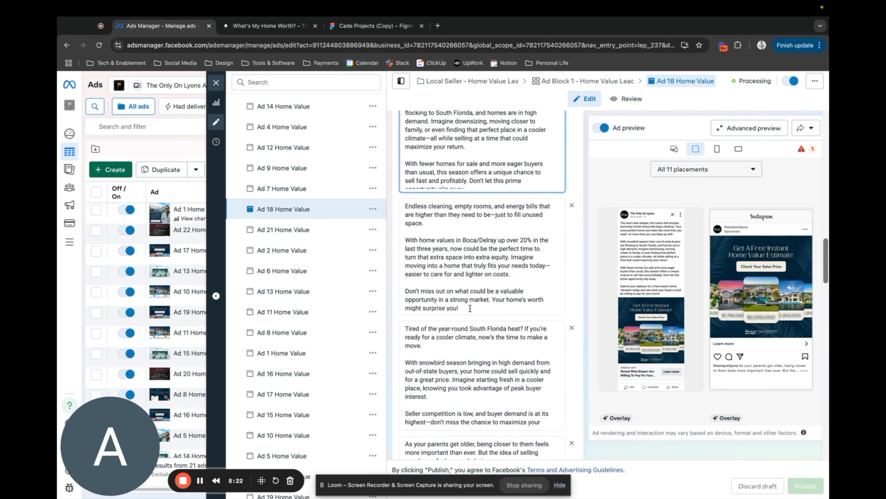
scroll(473, 244, down, 1)
click(405, 198)
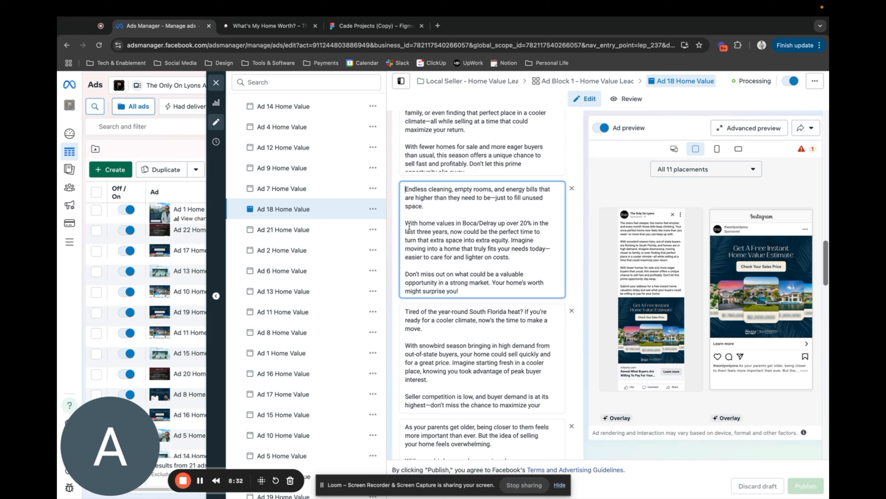
Read the paragraph on Boca/Delray home values in Ad 18's third primary text variation.
drag(406, 223, 519, 233)
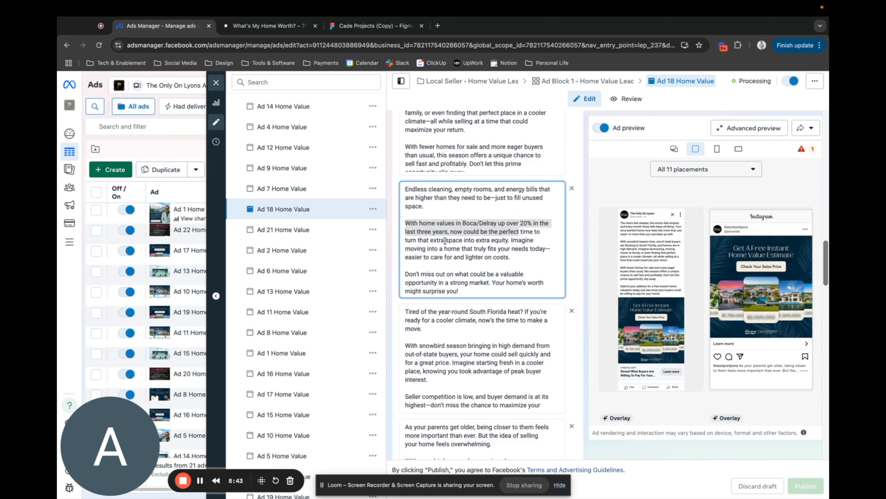
click(543, 231)
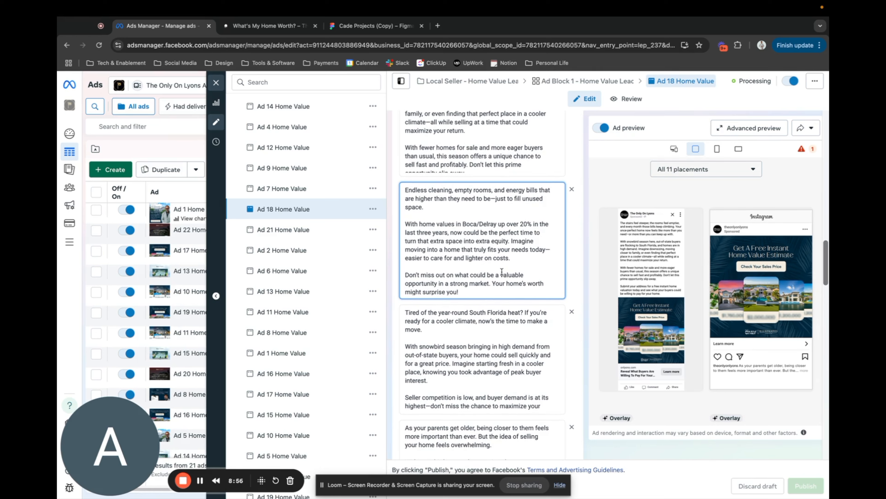
scroll(502, 271, down, 1)
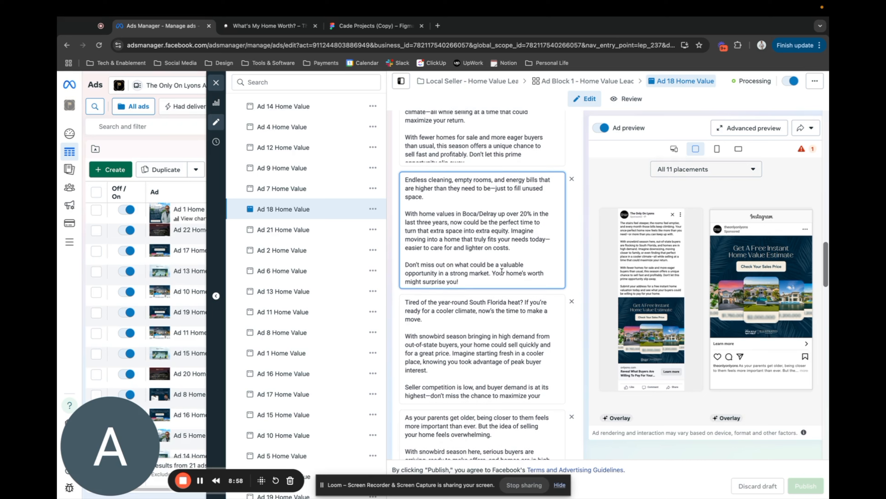
Look over Ad 18's fourth and fifth primary text variations, about South Florida heat and moving closer to aging parents.
scroll(501, 272, down, 5)
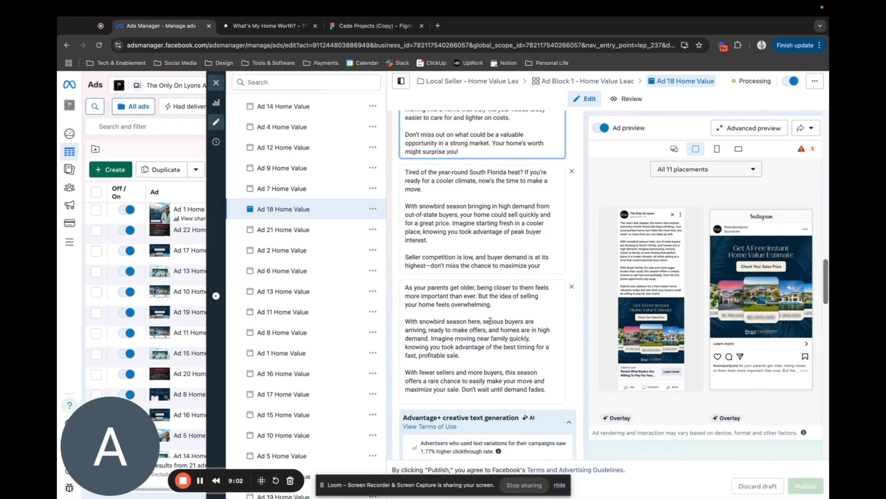
scroll(501, 271, down, 4)
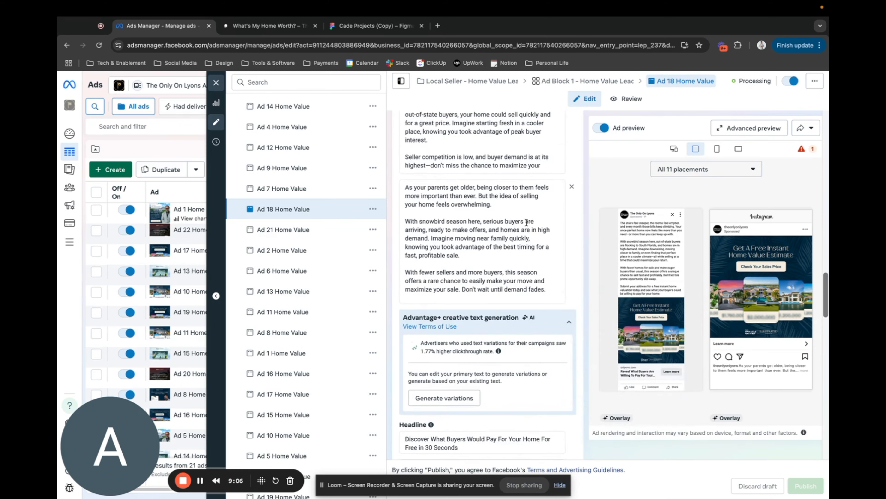
scroll(504, 244, down, 1)
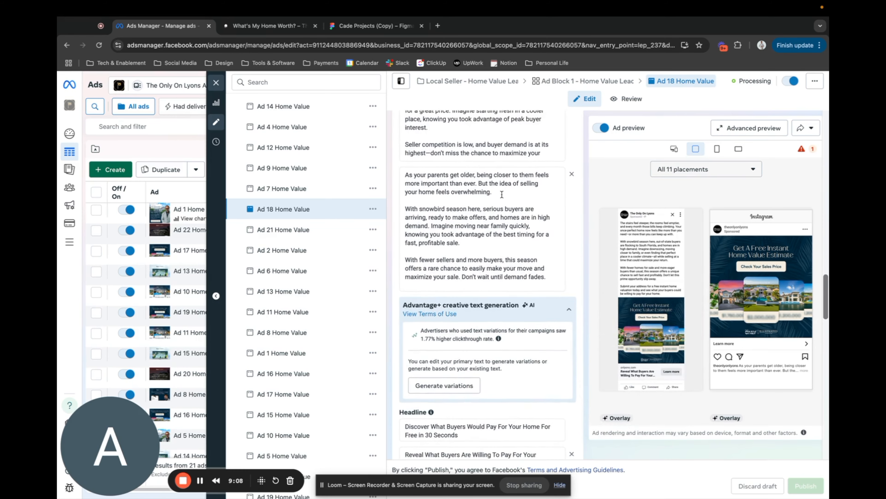
scroll(502, 194, up, 2)
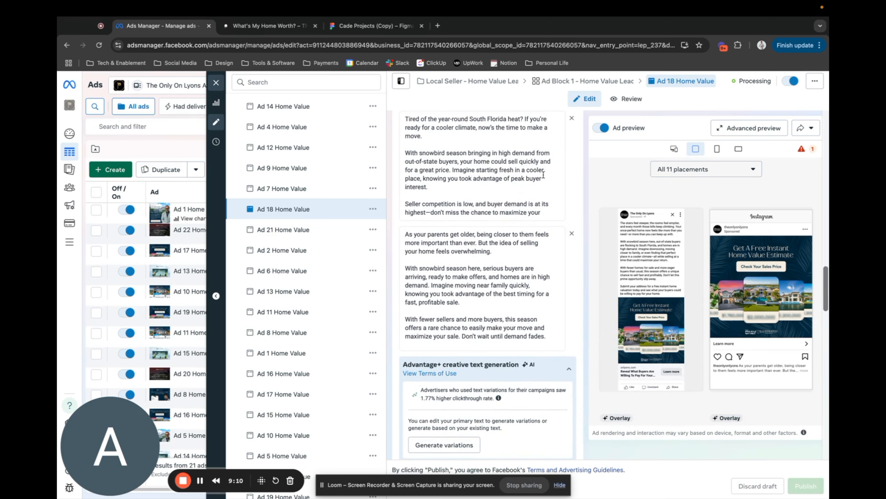
Review Ad 18's headline options, starting with "Discover What Buyers Would Pay For Your Home For Free in 30 Seconds".
scroll(499, 202, down, 6)
scroll(499, 199, down, 4)
click(459, 199)
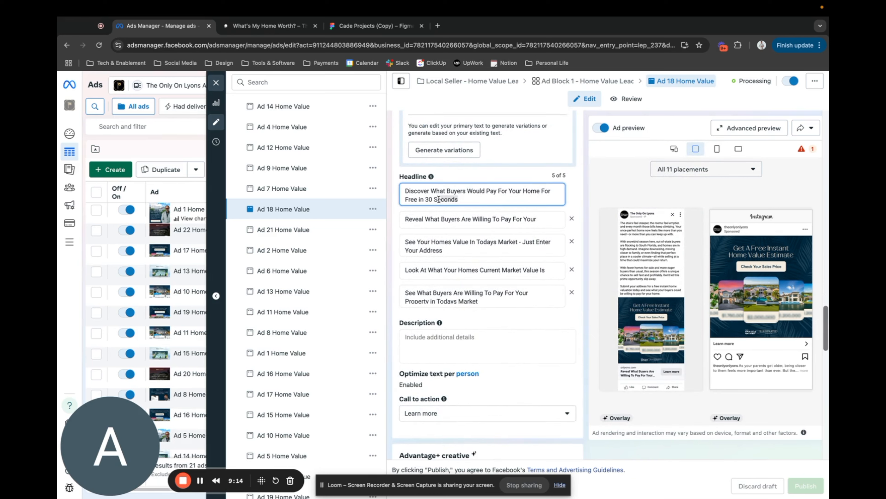
triple_click(459, 199)
click(513, 176)
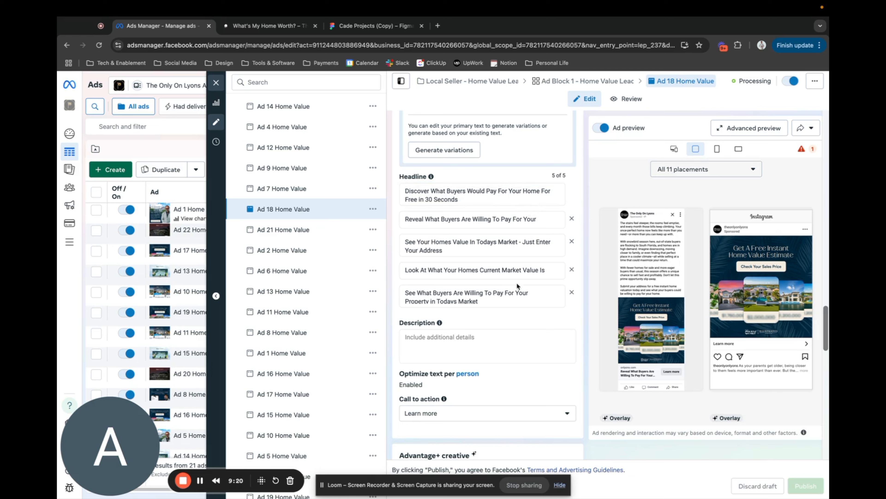
scroll(518, 274, down, 2)
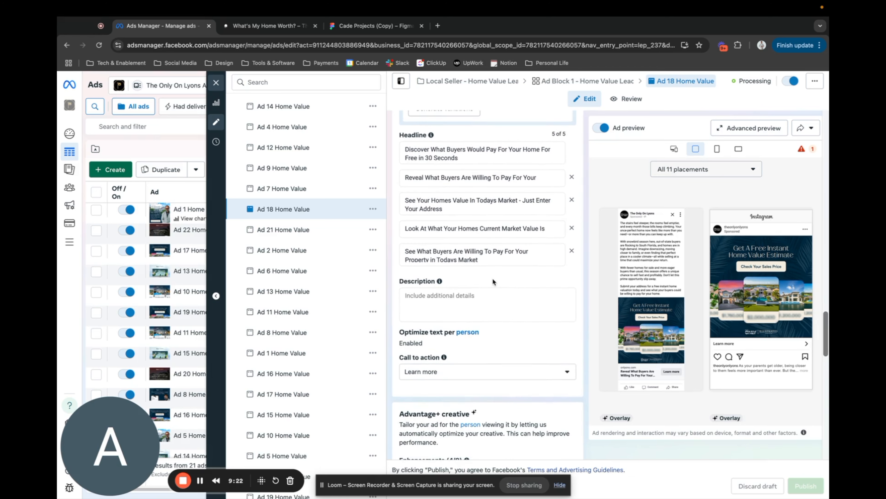
scroll(493, 278, up, 8)
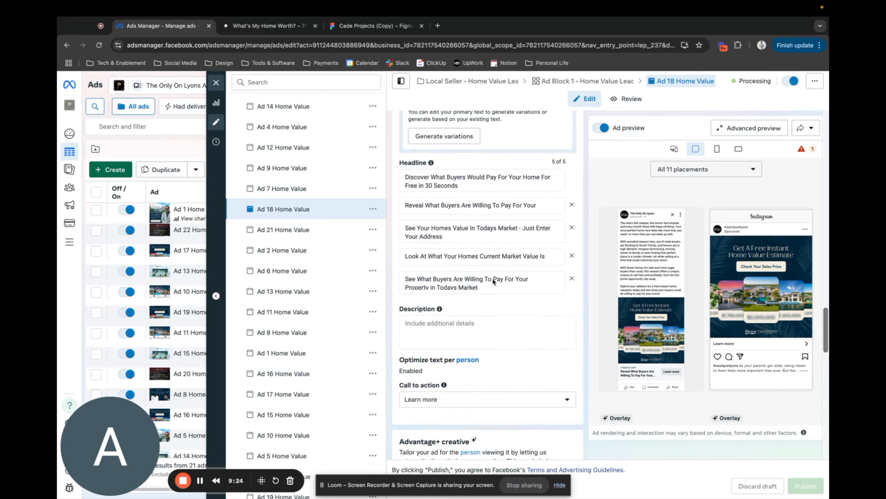
Look through Ad 18's website destination, browser add-ons, languages and tracking settings.
scroll(499, 290, down, 10)
scroll(496, 289, down, 8)
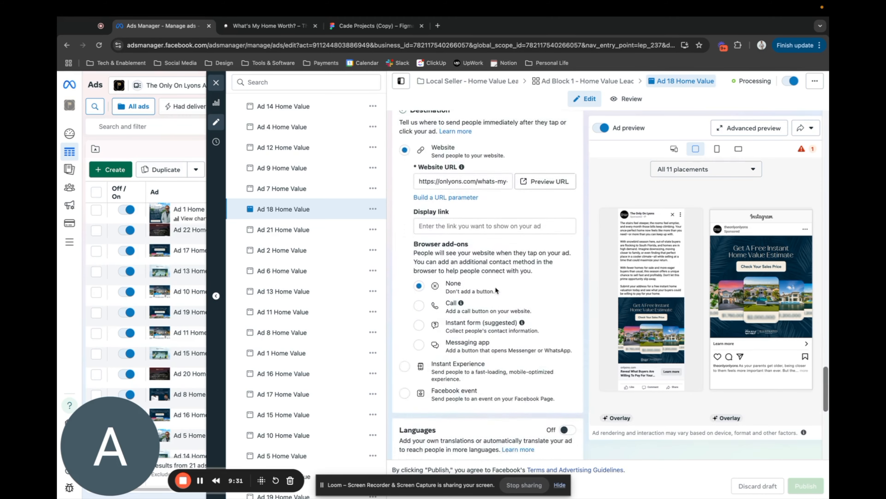
scroll(496, 289, up, 6)
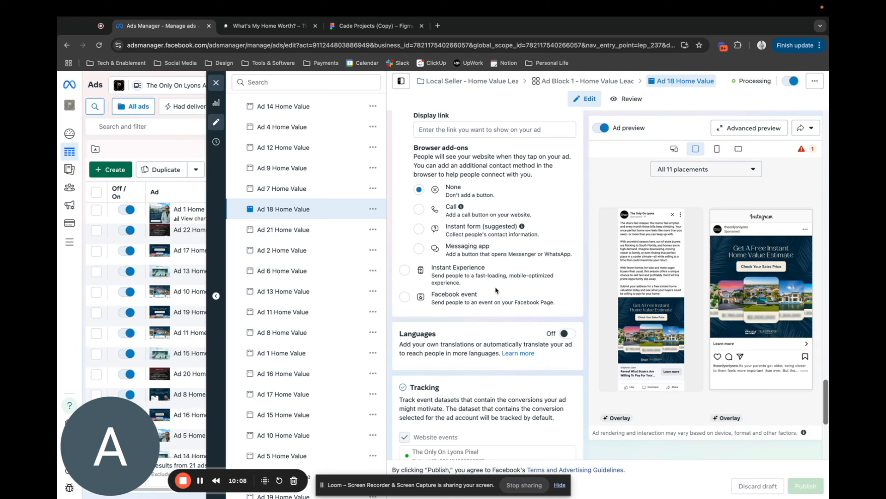
scroll(495, 286, up, 15)
scroll(495, 286, up, 10)
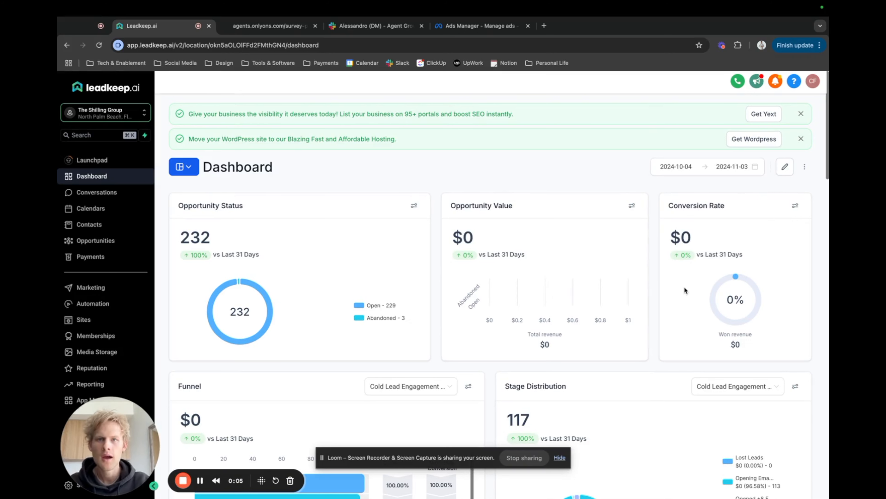
Switch to Ads Manager and check the delivery status of the Home Value ads in the selected campaign.
click(489, 27)
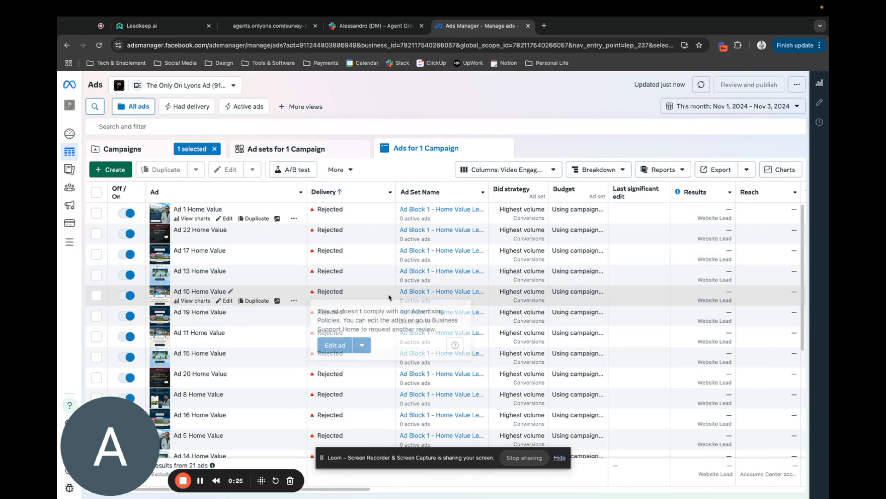
scroll(389, 293, down, 1)
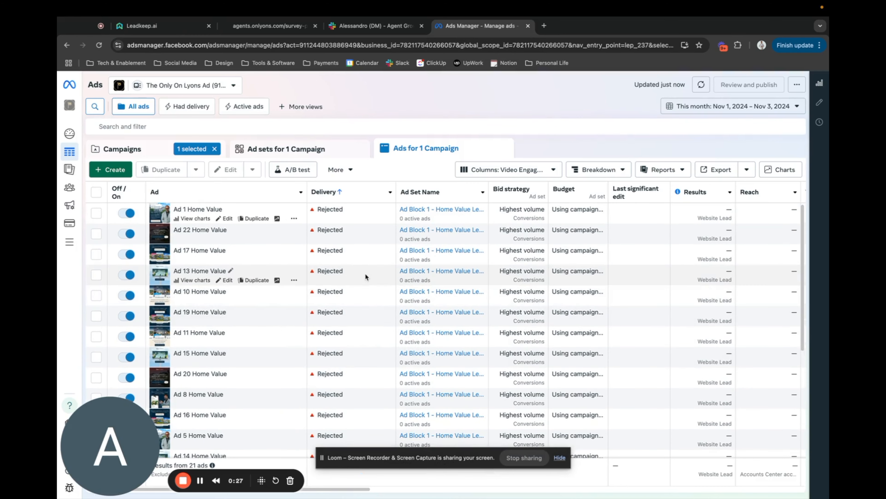
scroll(364, 272, down, 1)
mouse_move(364, 273)
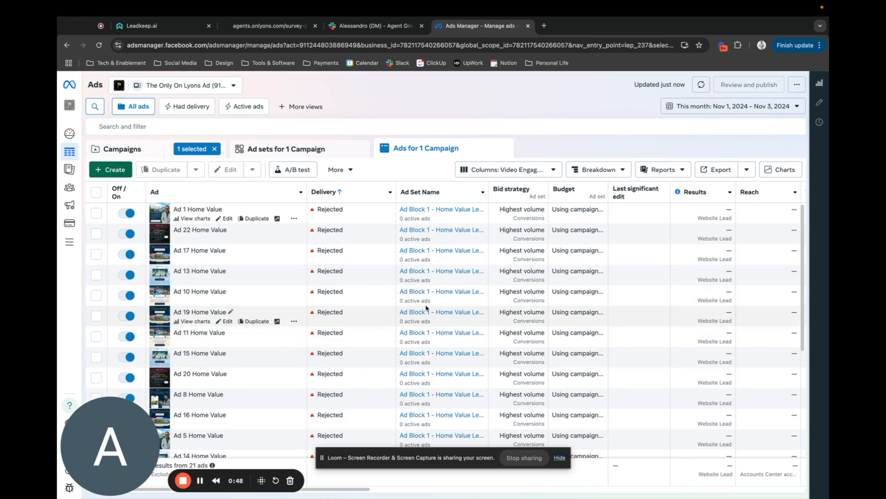
mouse_move(374, 334)
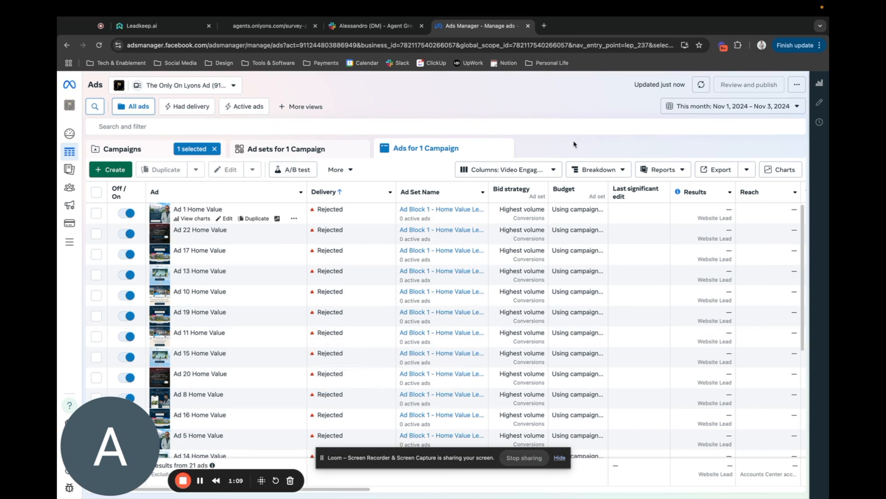
scroll(379, 348, down, 1)
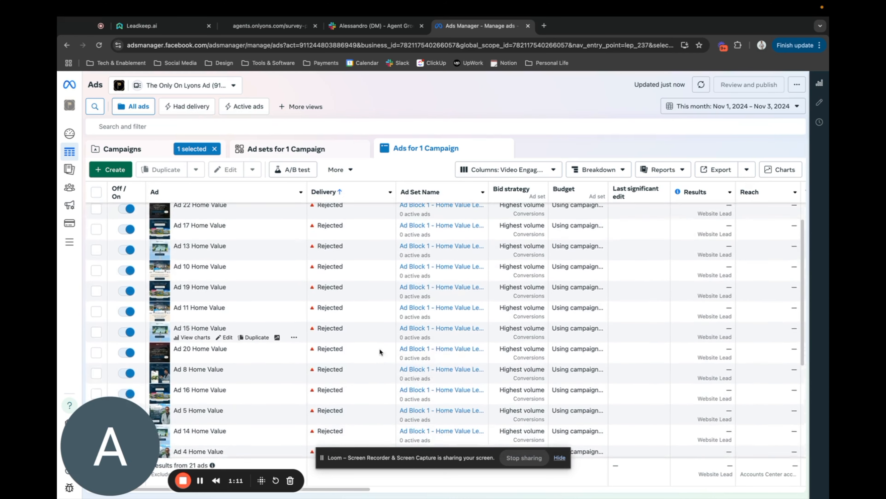
scroll(379, 348, up, 1)
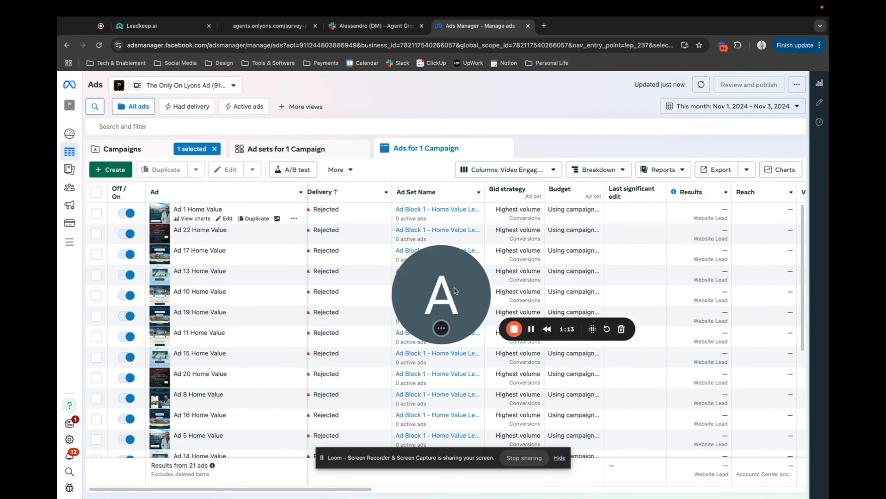
click(69, 488)
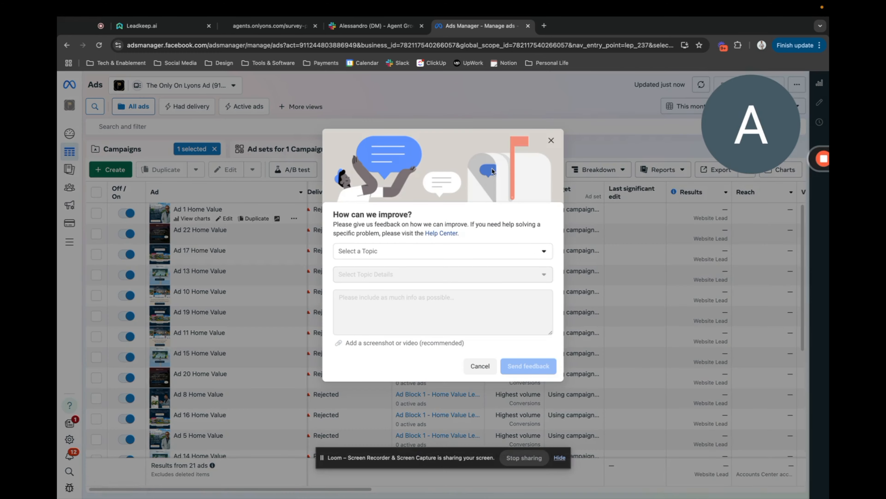
click(551, 140)
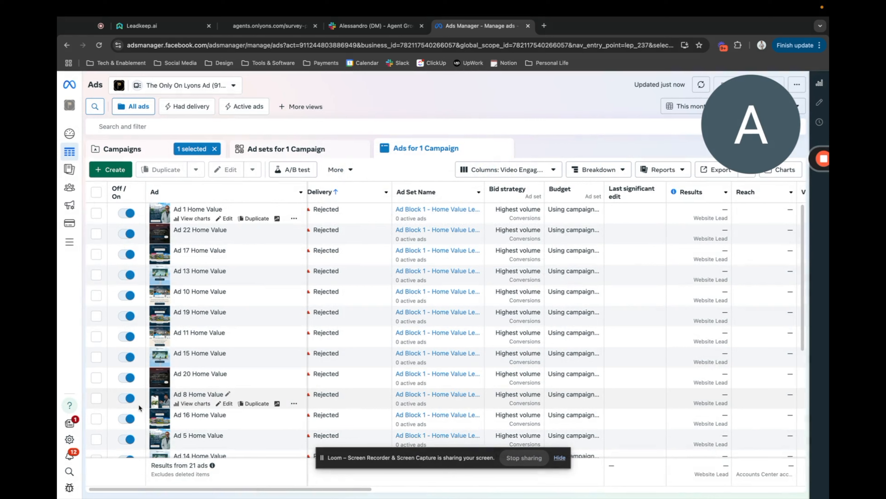
drag(759, 105, 571, 113)
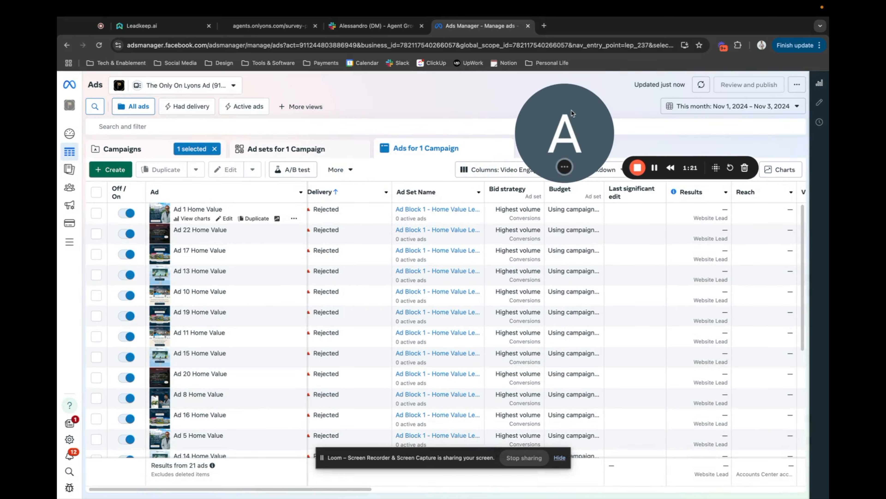
Open the Agent Growth Club business settings in Meta Business Suite and bring up Help there.
click(72, 440)
click(88, 486)
click(117, 451)
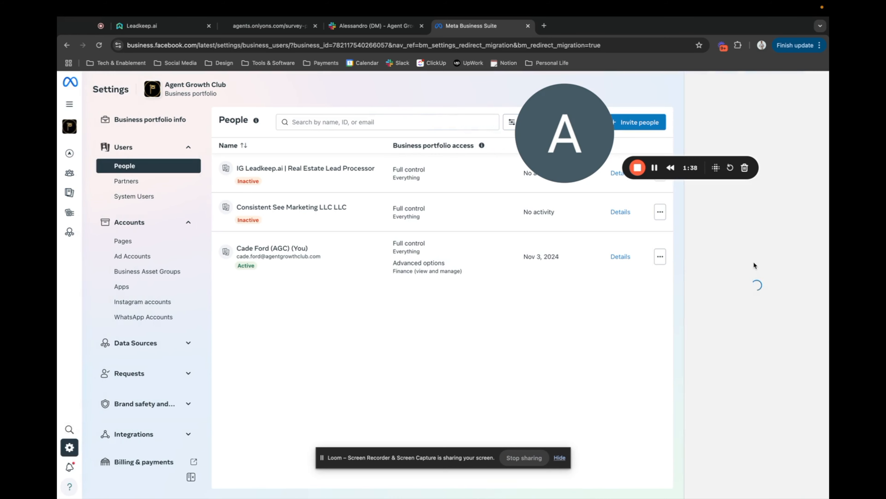
drag(564, 156, 111, 468)
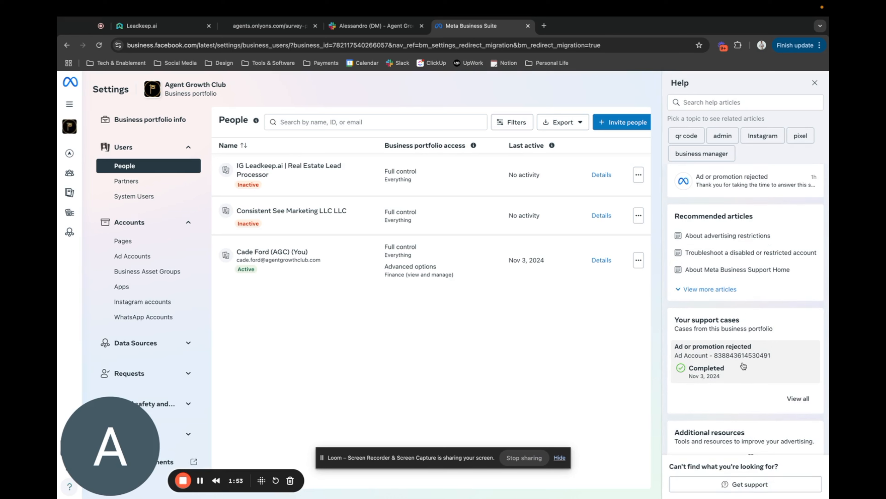
Look over the support cases, additional resources and recommended articles in Help.
scroll(743, 365, down, 5)
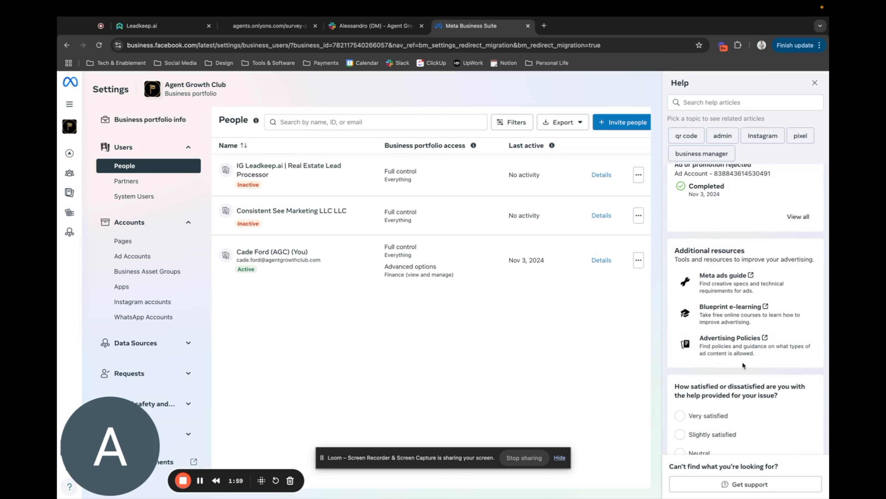
scroll(742, 362, down, 3)
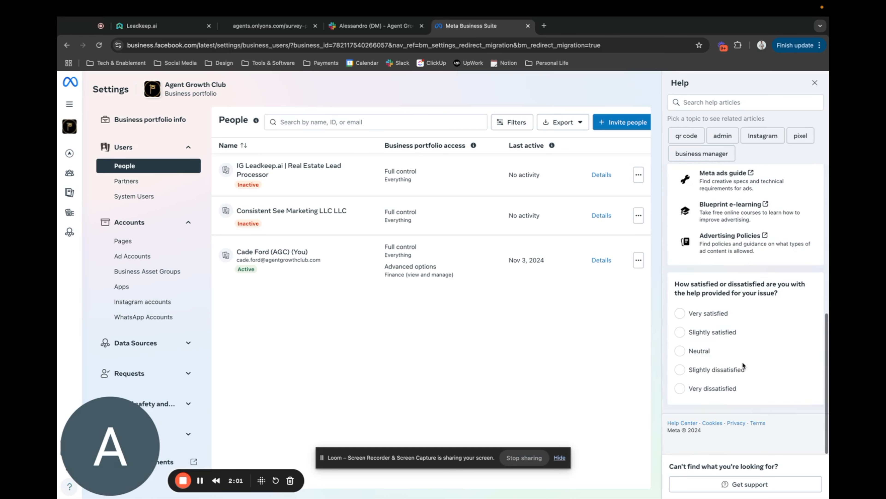
scroll(743, 365, up, 3)
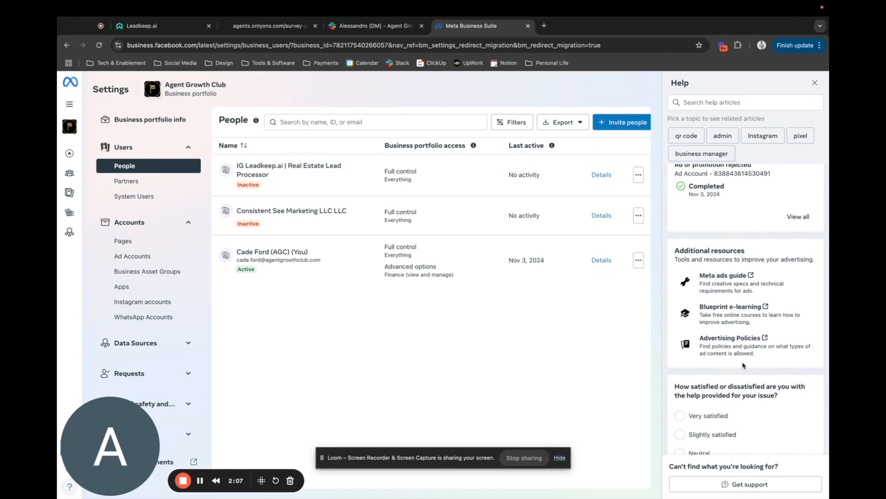
scroll(742, 362, up, 6)
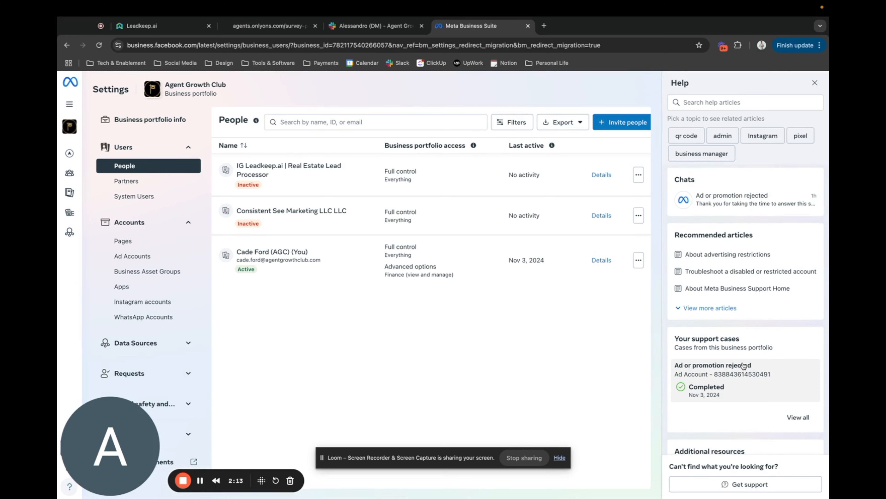
Request support for an "Ad or promotion rejected" issue and choose the Leadkeep.ai ad account as the affected asset.
click(730, 485)
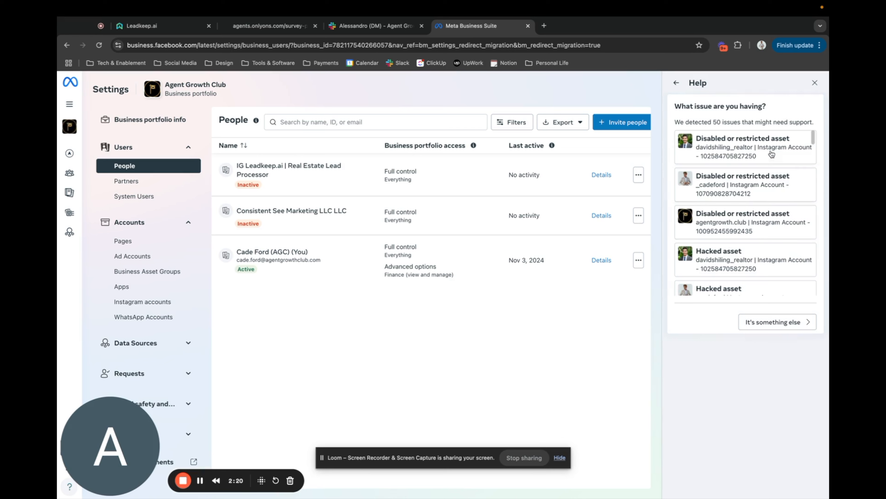
scroll(753, 236, down, 5)
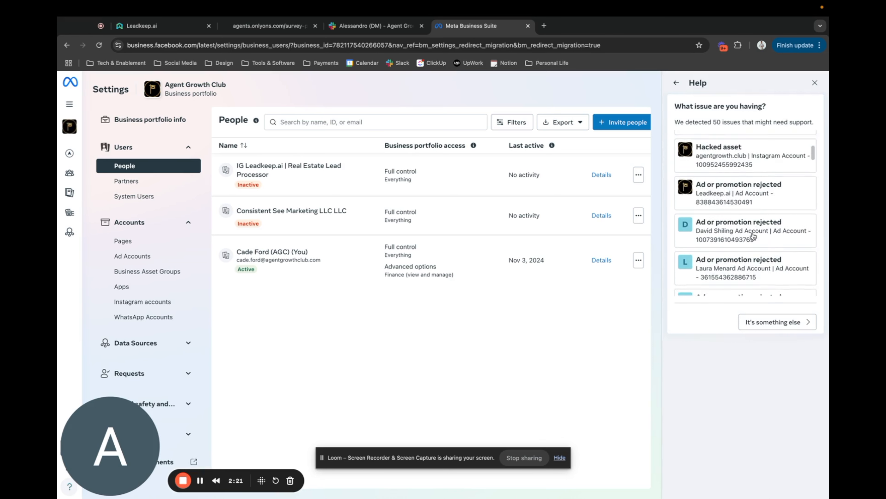
click(799, 323)
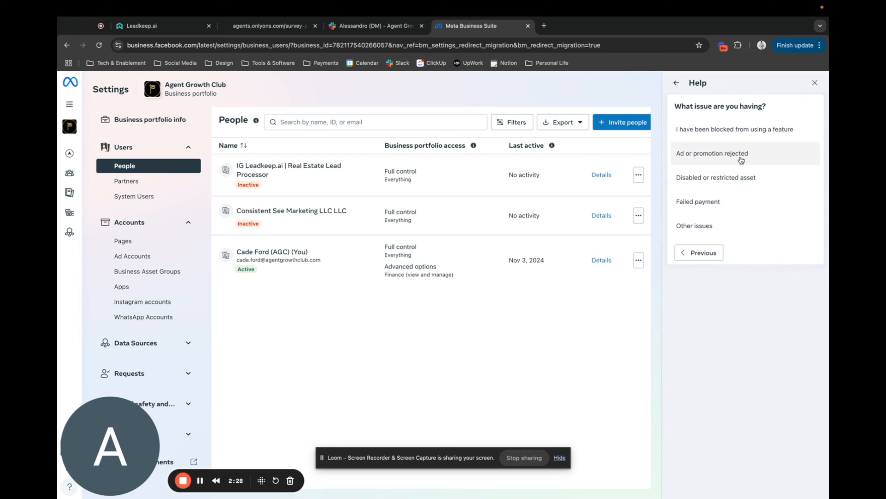
click(695, 153)
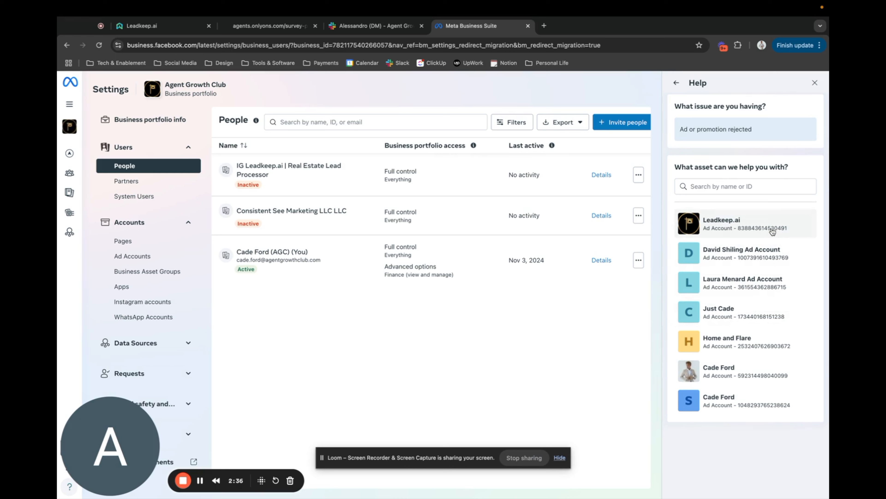
click(760, 227)
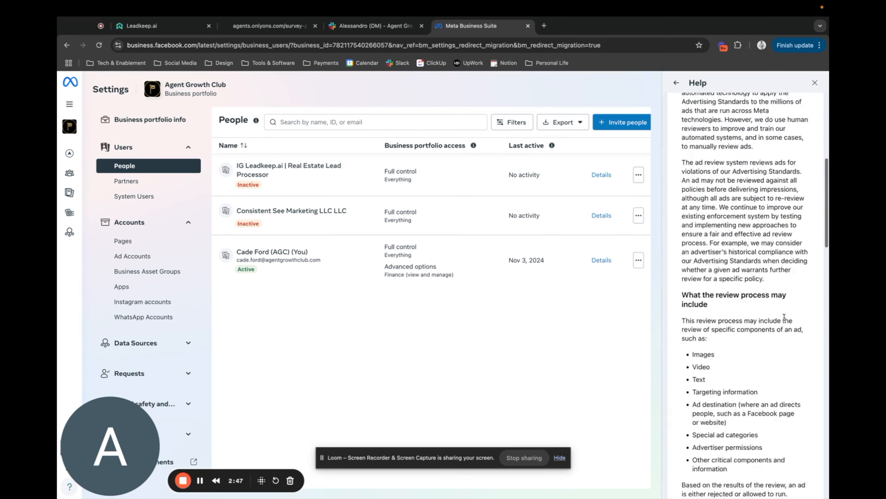
Read through the ad review guidance as far as the contact support option, and close Help.
scroll(784, 317, down, 10)
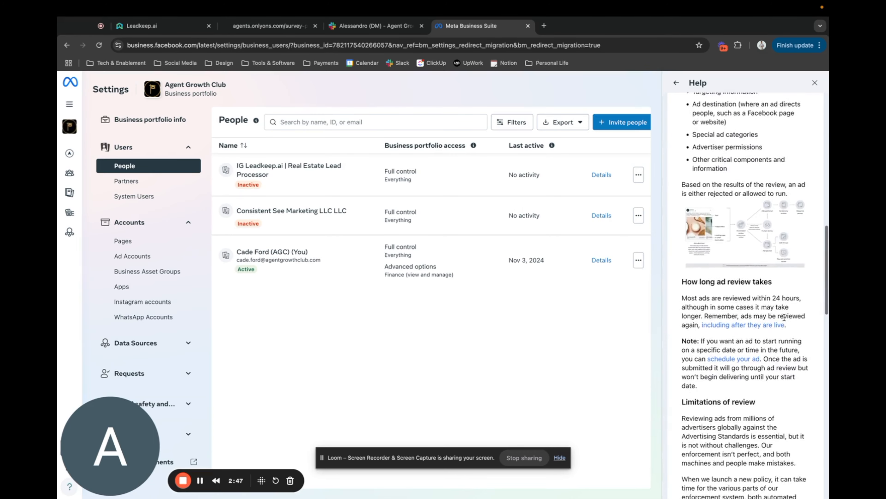
scroll(784, 317, down, 15)
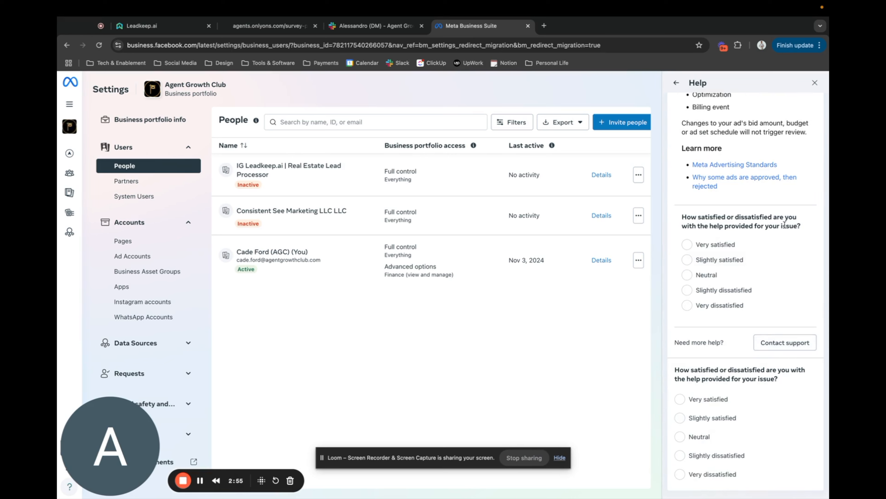
scroll(785, 244, up, 20)
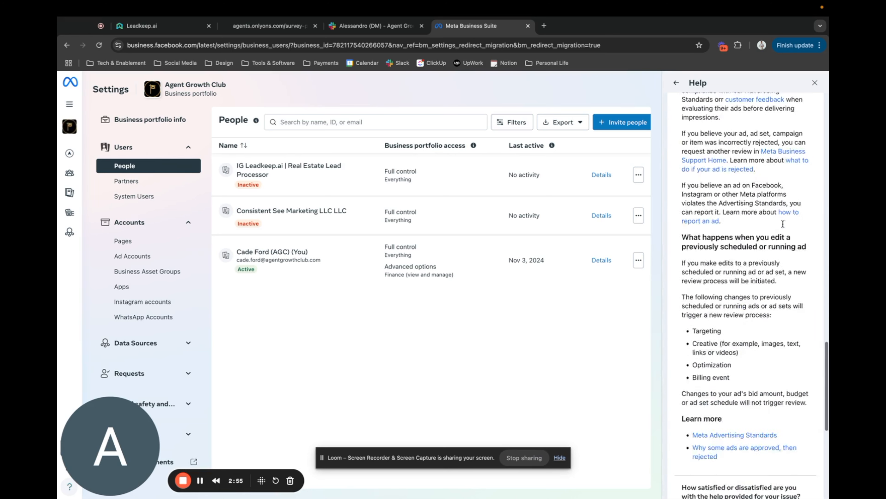
click(816, 85)
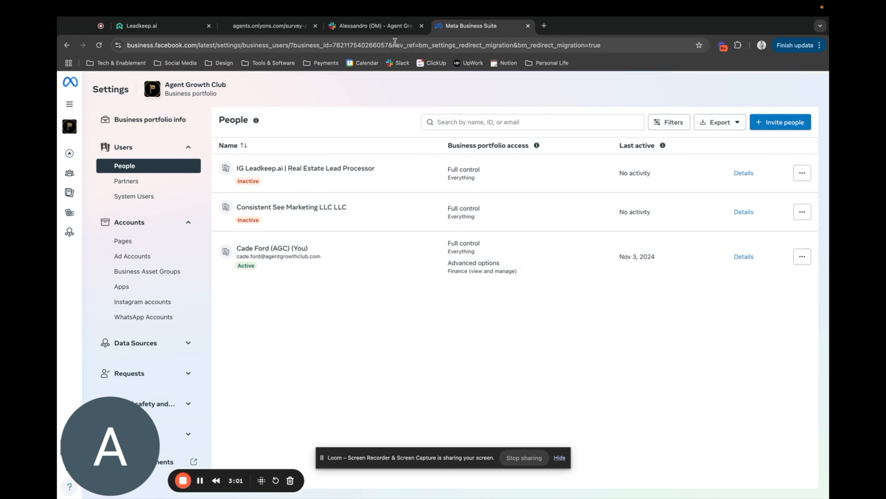
Return to Ads Manager and look through the delivery status of all the Home Value ads.
click(67, 45)
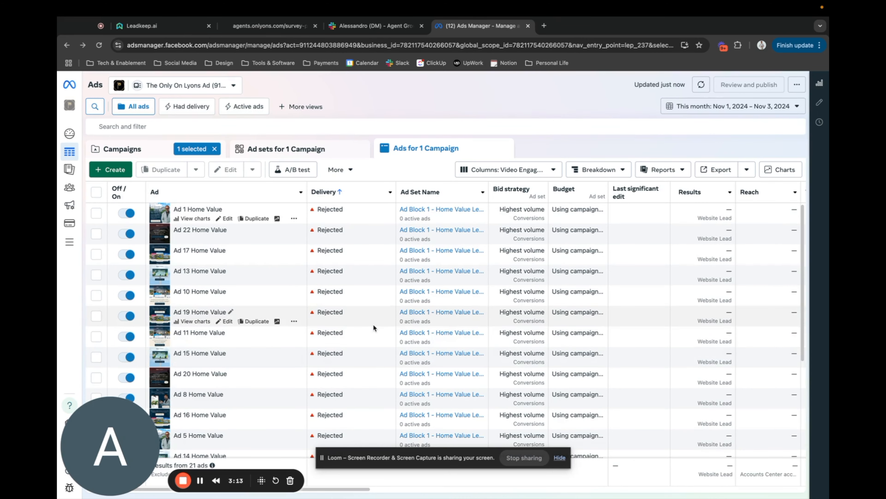
scroll(373, 323, down, 4)
scroll(374, 325, down, 1)
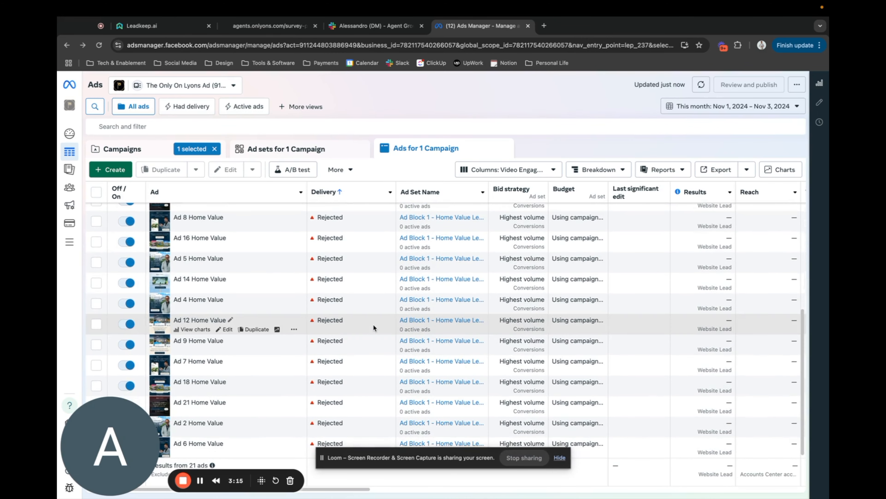
scroll(374, 323, up, 5)
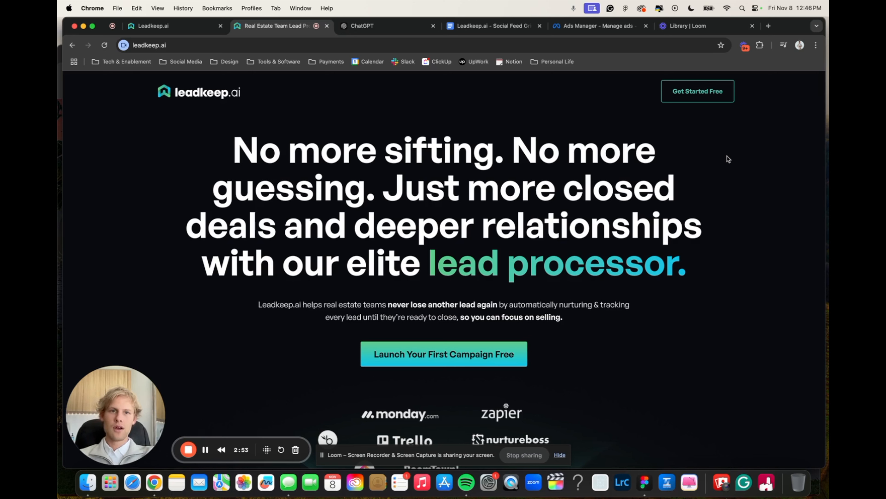
Switch to The Only On Lyons campaigns in Ads Manager and examine the Local Seller - Home Value campaign's website leads and landing page views.
click(602, 28)
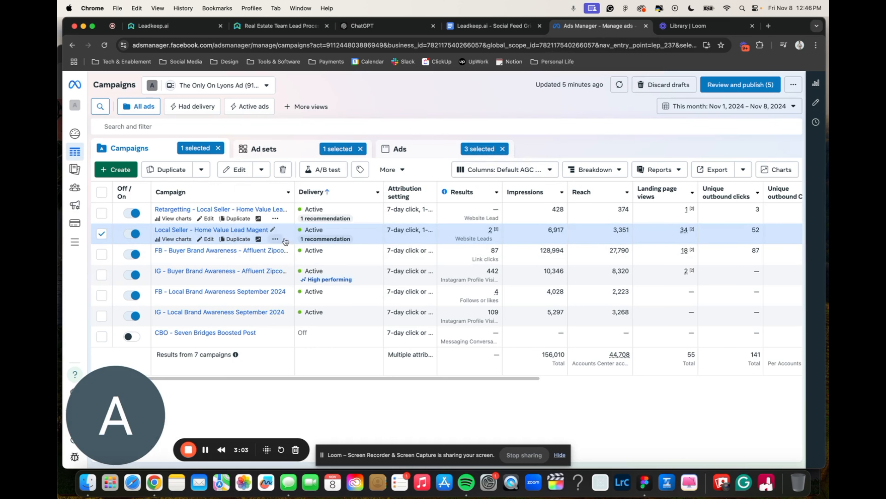
mouse_move(498, 231)
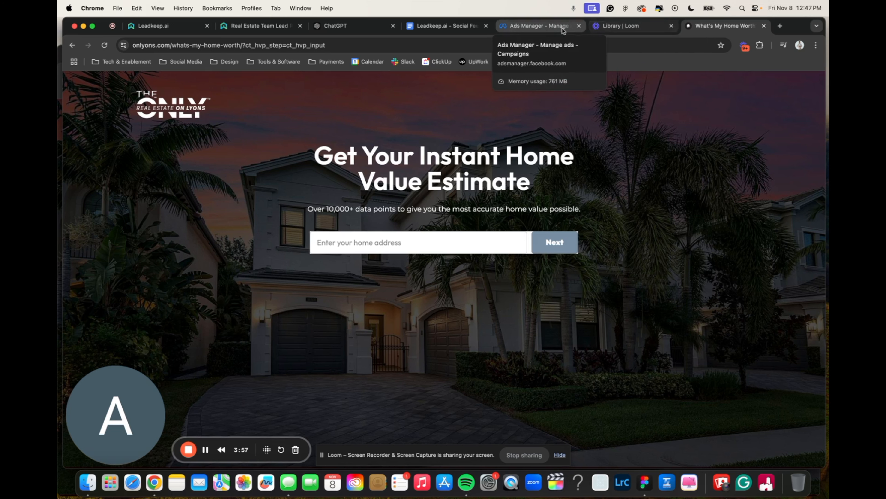
click(542, 26)
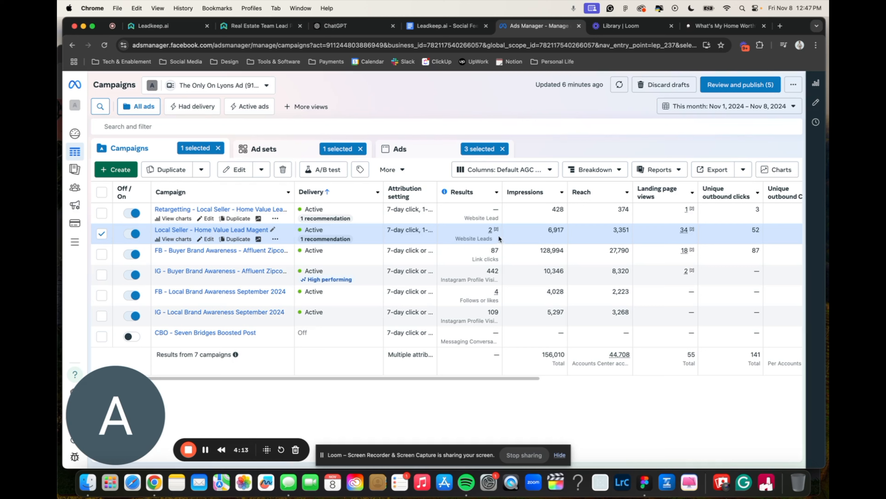
mouse_move(488, 232)
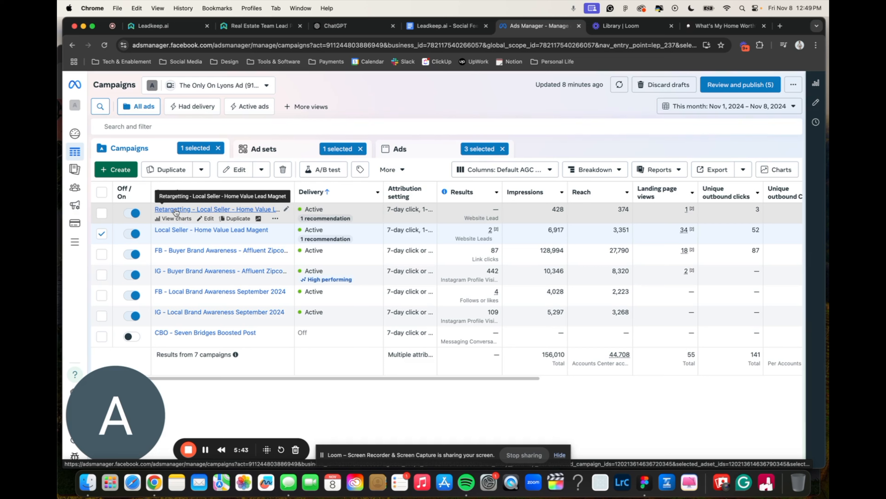
scroll(663, 247, right, 1)
mouse_move(668, 231)
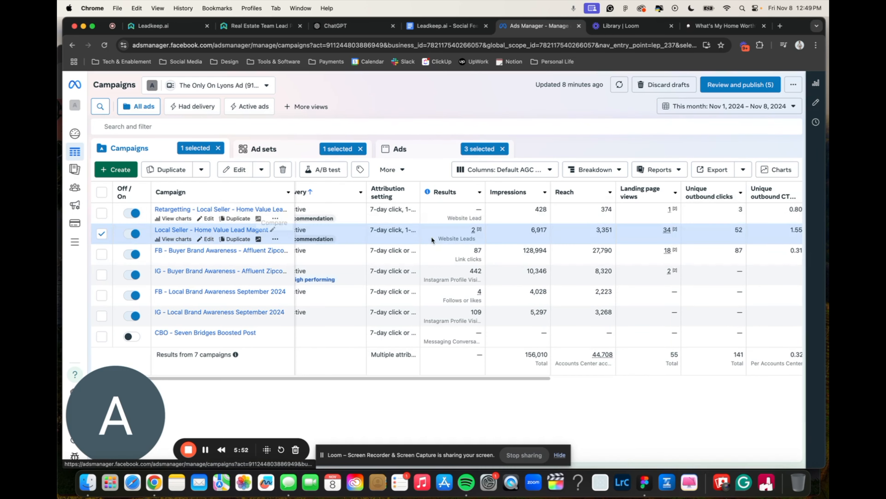
scroll(440, 235, left, 1)
mouse_move(450, 234)
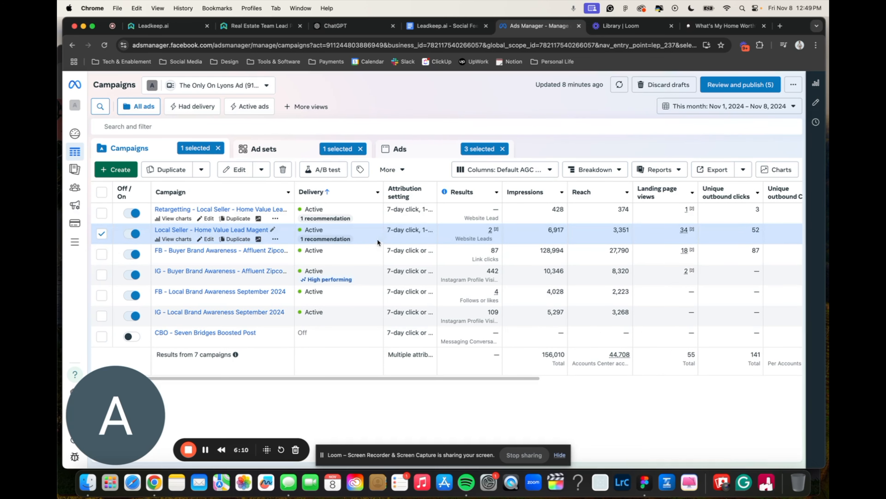
Check the Local Seller - Home Value campaign's cost per result, amount spent, daily budget and CPM.
scroll(496, 232, right, 2)
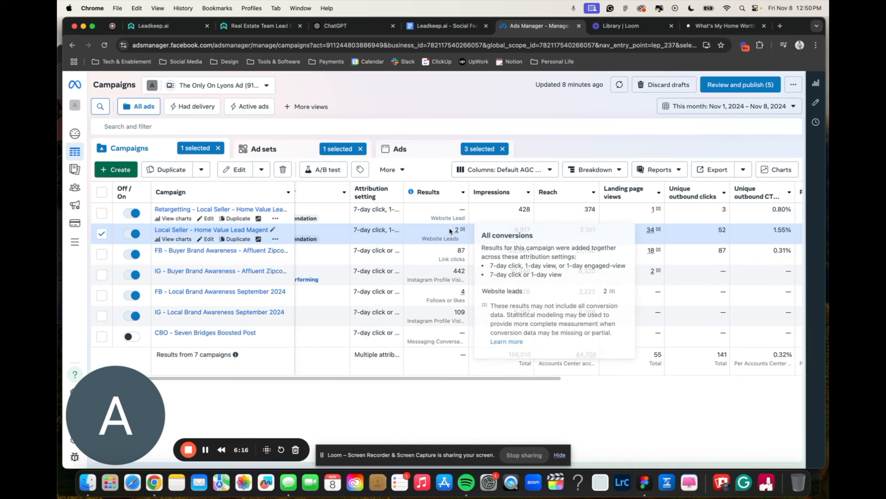
scroll(707, 296, right, 10)
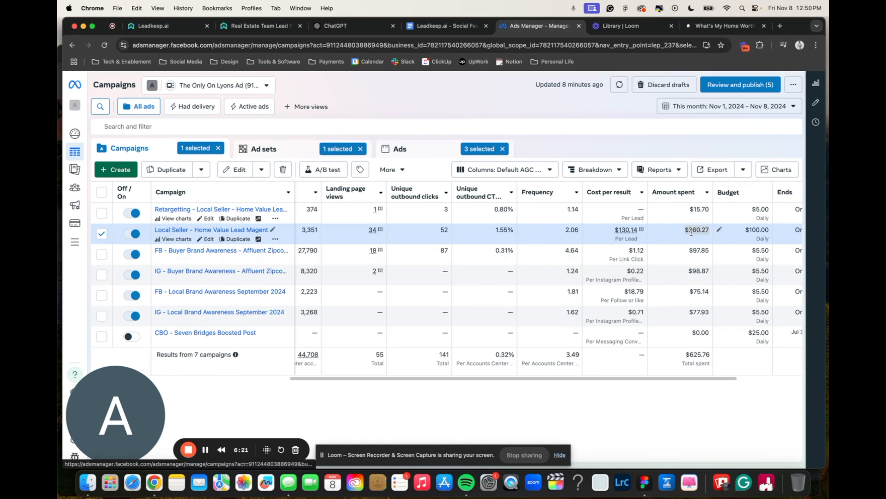
scroll(688, 232, right, 1)
scroll(688, 232, right, 5)
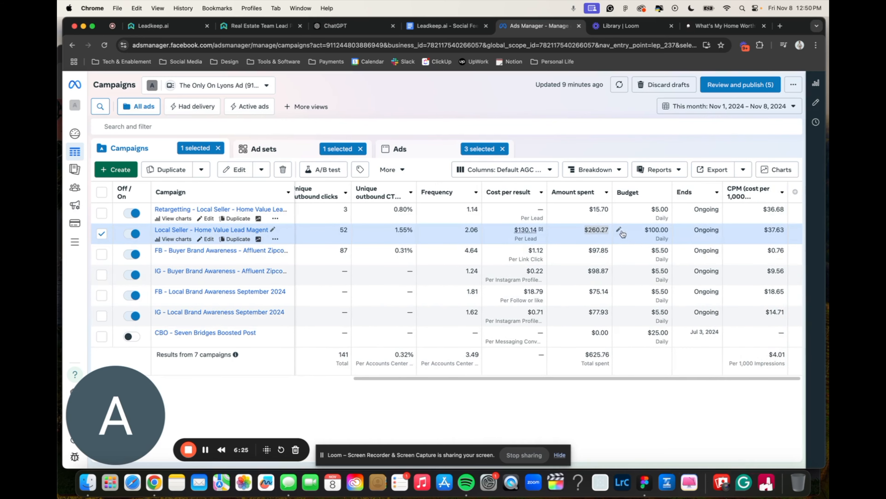
scroll(633, 229, left, 4)
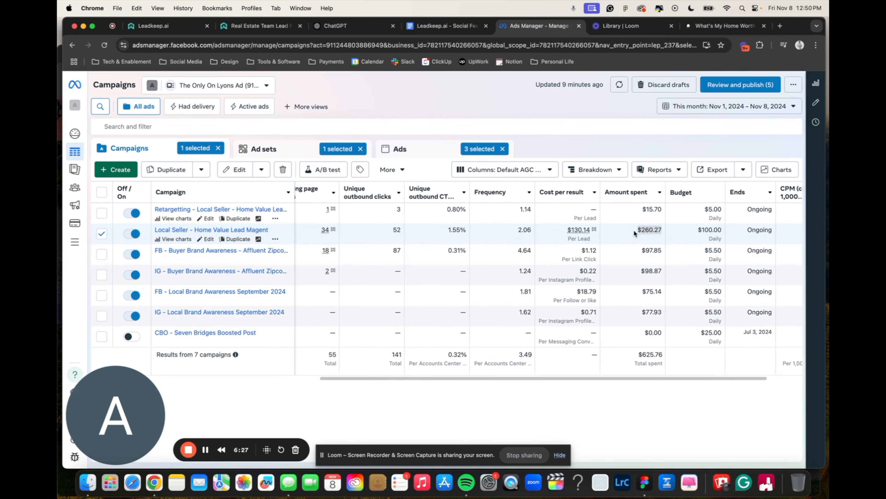
scroll(629, 229, right, 5)
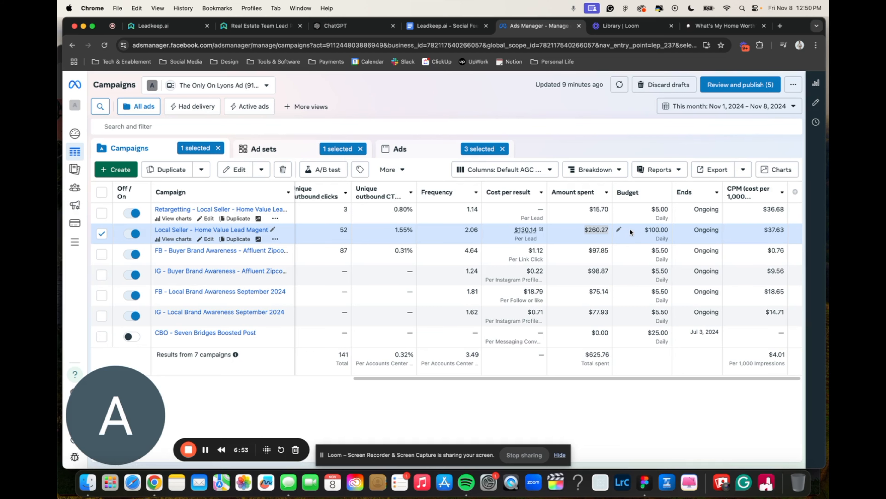
scroll(629, 228, left, 10)
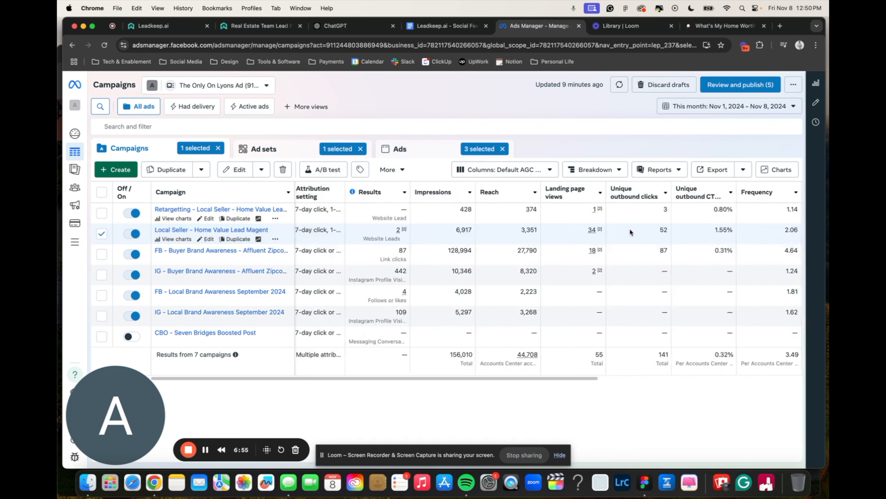
Show the ads in the selected campaign and compare their delivery, results and impressions.
click(309, 153)
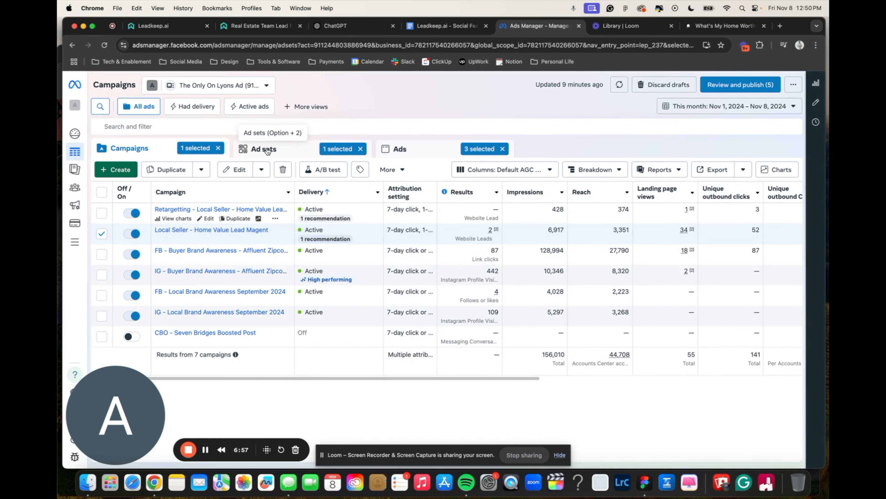
click(407, 150)
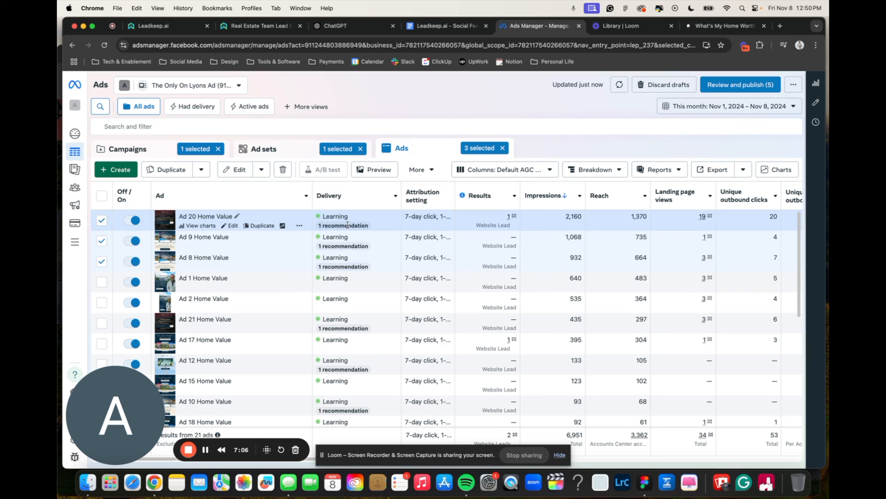
mouse_move(348, 225)
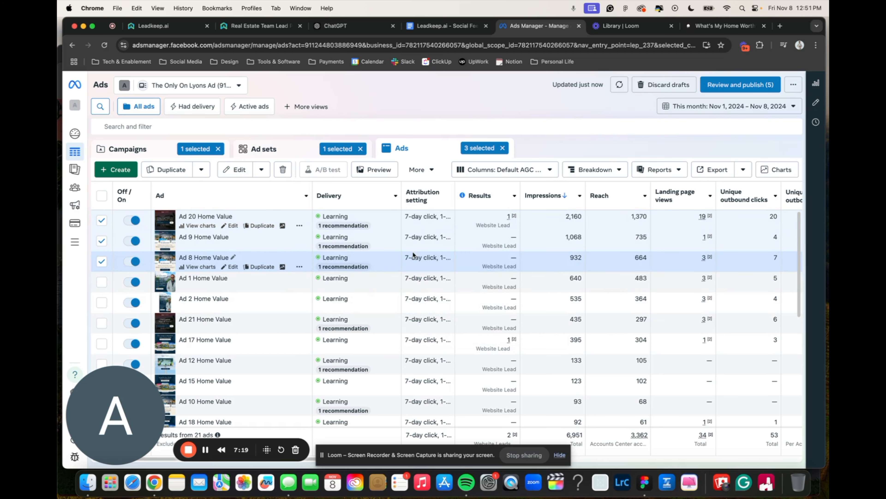
mouse_move(355, 278)
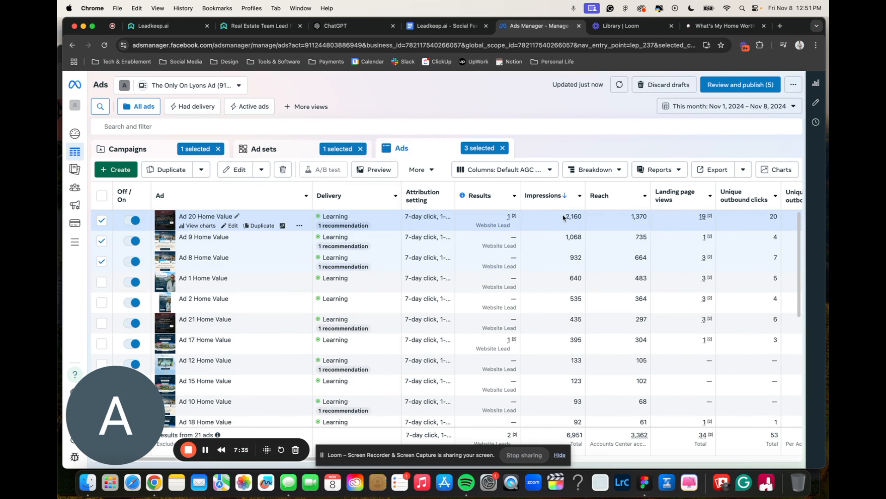
scroll(563, 284, down, 5)
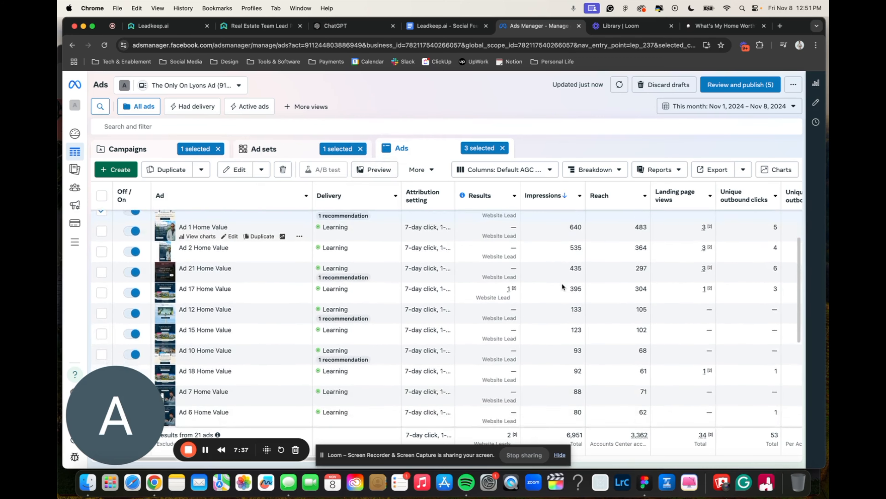
scroll(562, 283, up, 5)
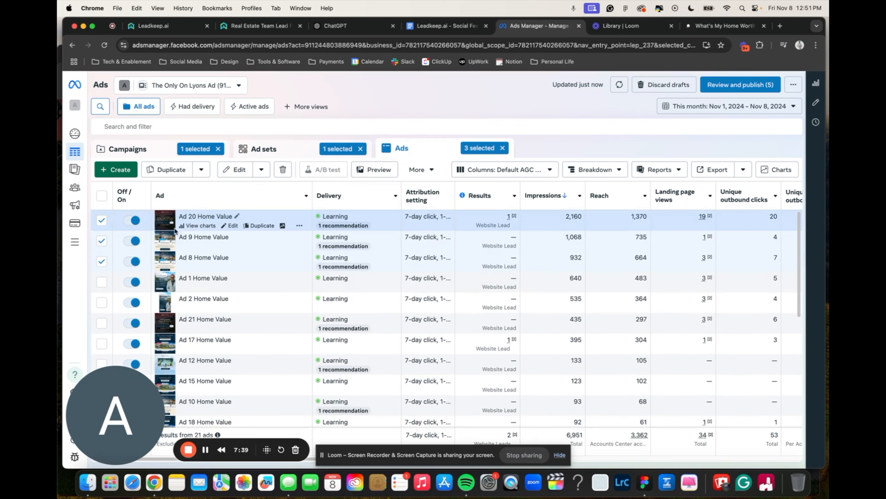
Preview the three selected ads, Ad 20, Ad 9 and Ad 8 Home Value, one after another, and close the preview.
click(354, 171)
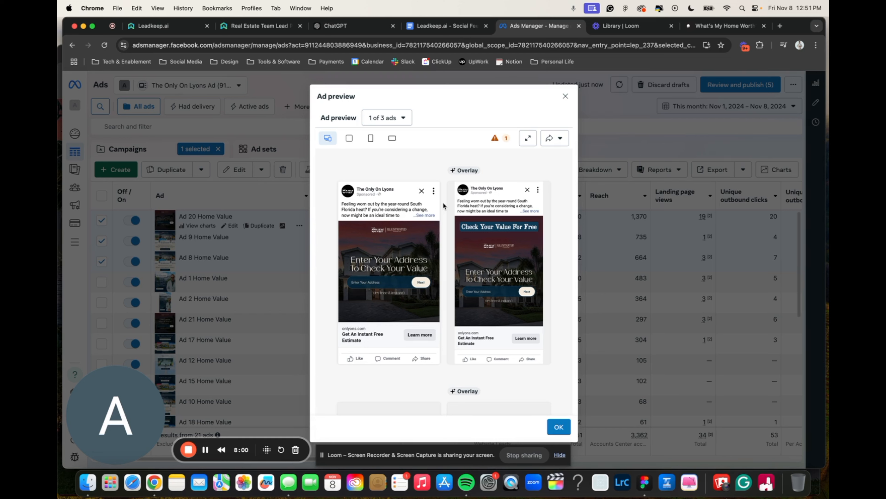
click(386, 118)
click(384, 158)
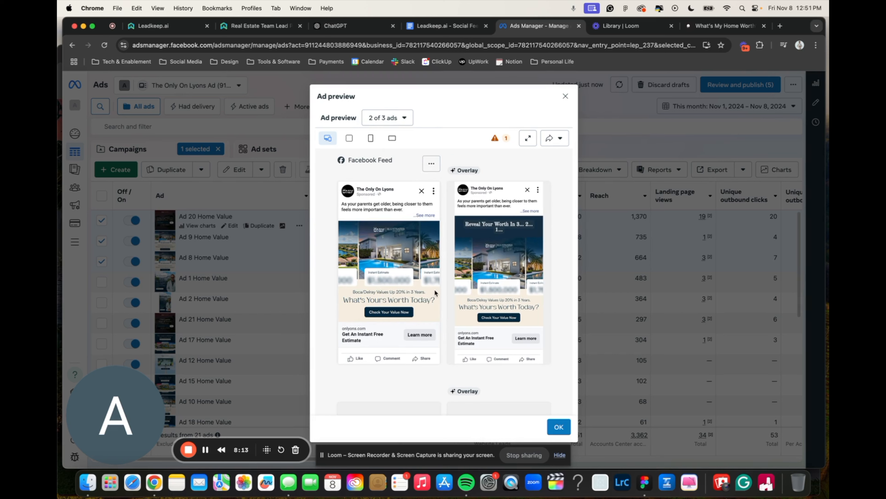
click(391, 118)
click(384, 174)
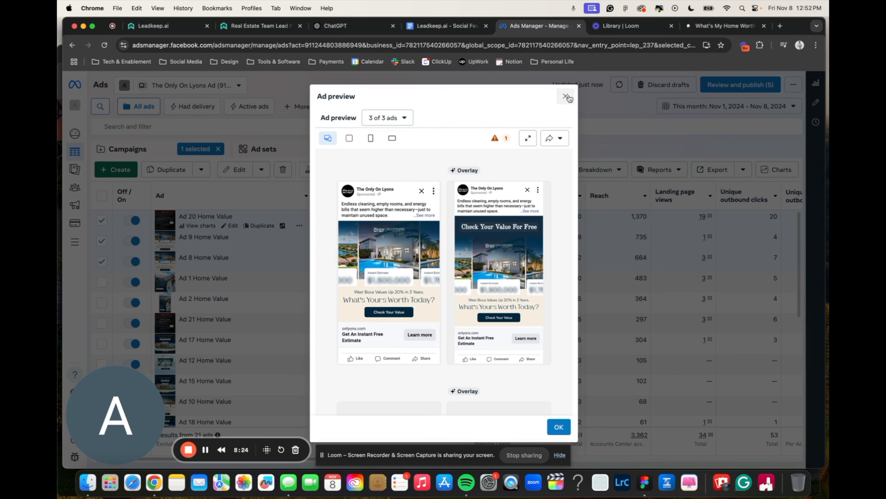
click(566, 97)
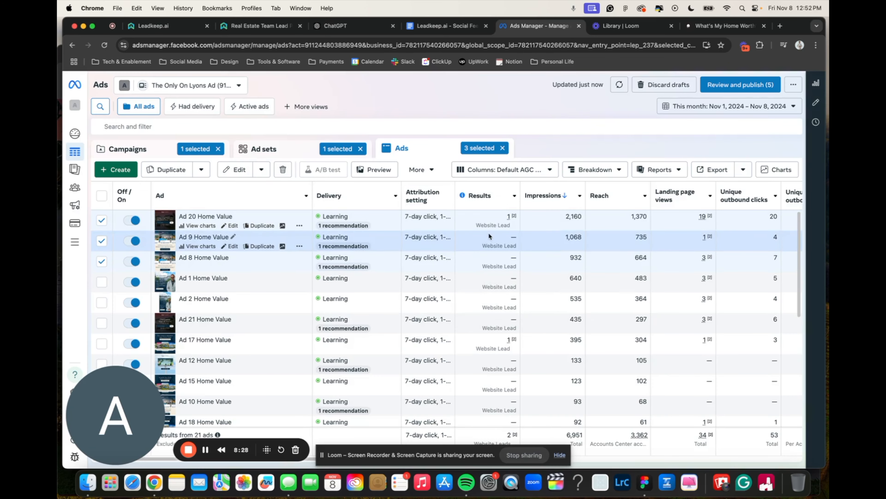
Sort the ads by landing page views, highest first, and compare their unique outbound clicks and outbound CTR.
scroll(536, 264, right, 2)
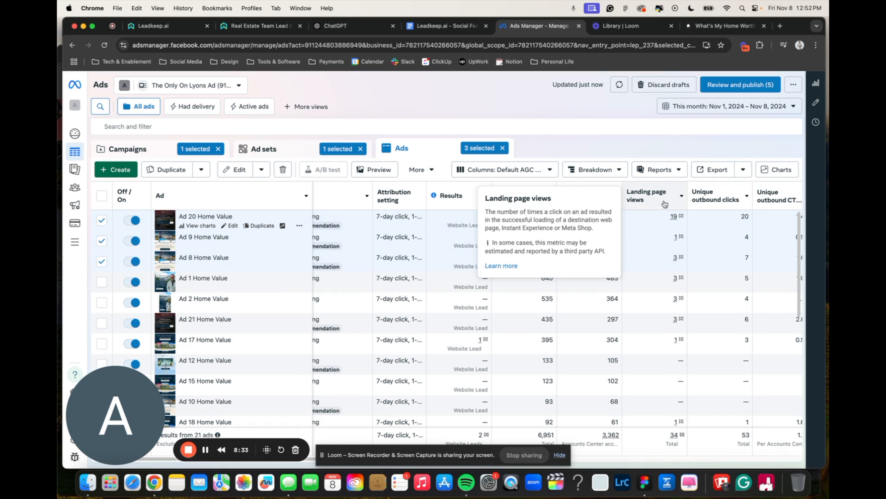
click(646, 194)
scroll(667, 255, left, 2)
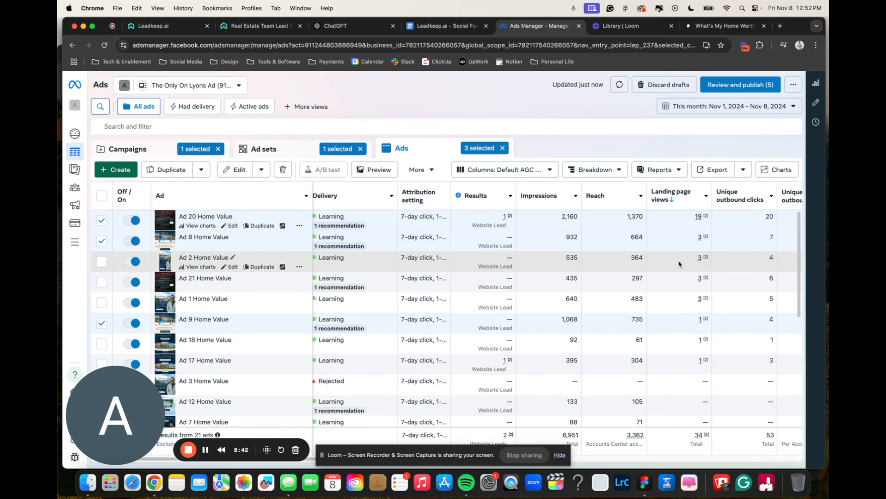
scroll(679, 260, right, 5)
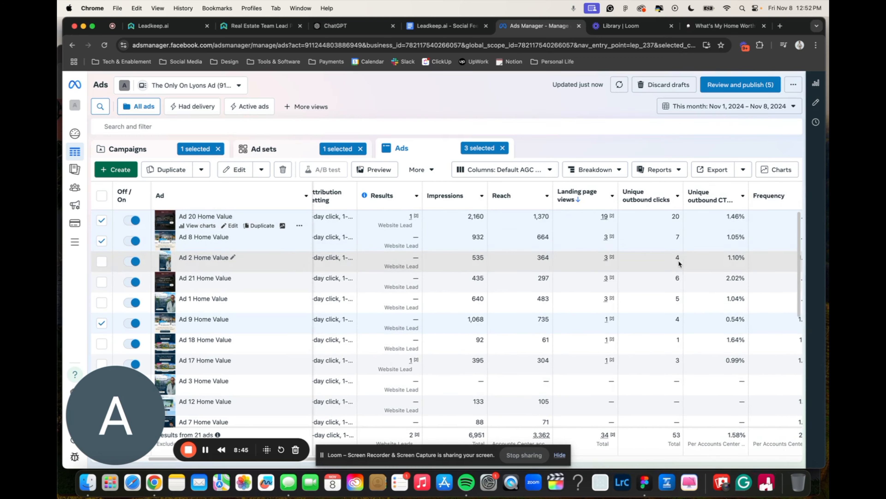
scroll(619, 252, right, 2)
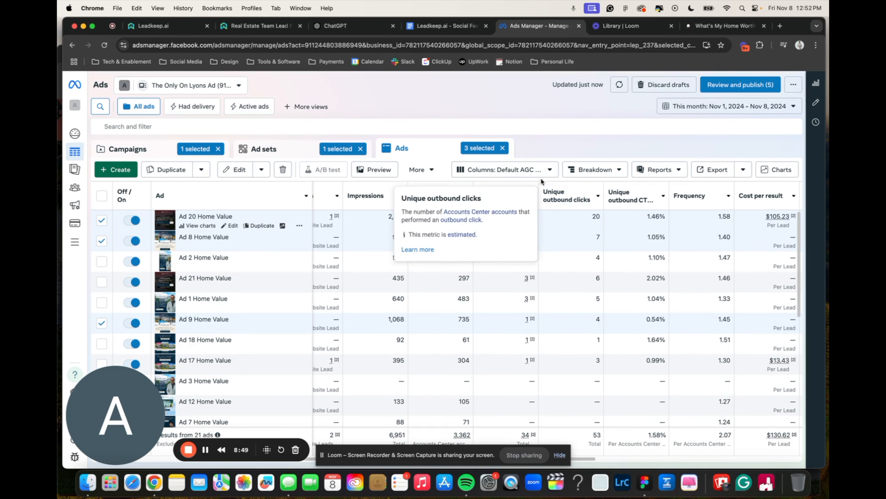
Look through the available column presets and close the list, keeping Default AGC Dash.
click(550, 171)
scroll(511, 260, down, 2)
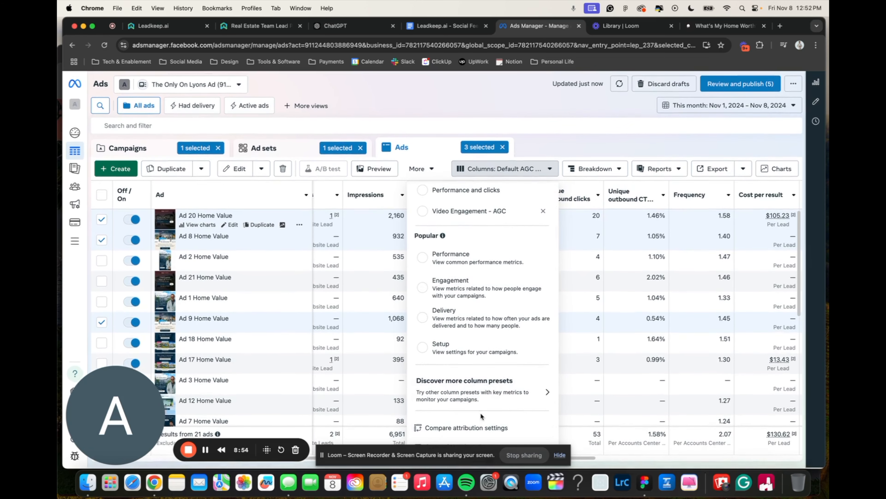
scroll(488, 398, up, 3)
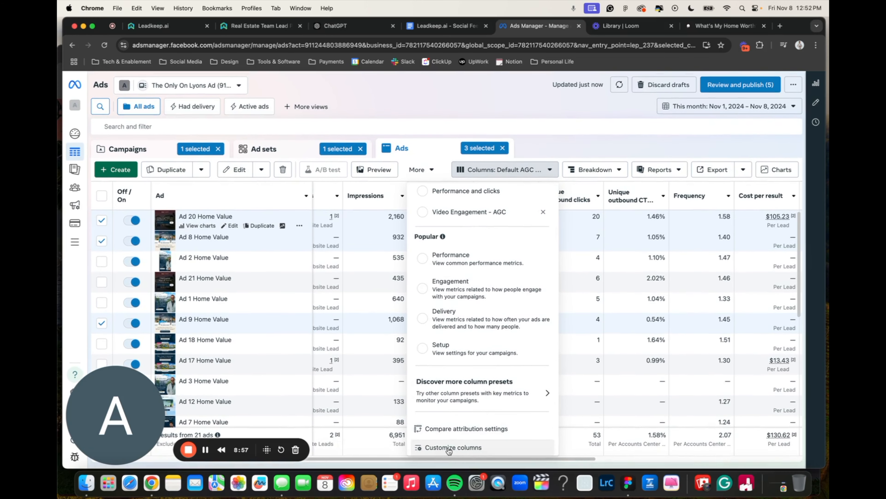
click(605, 141)
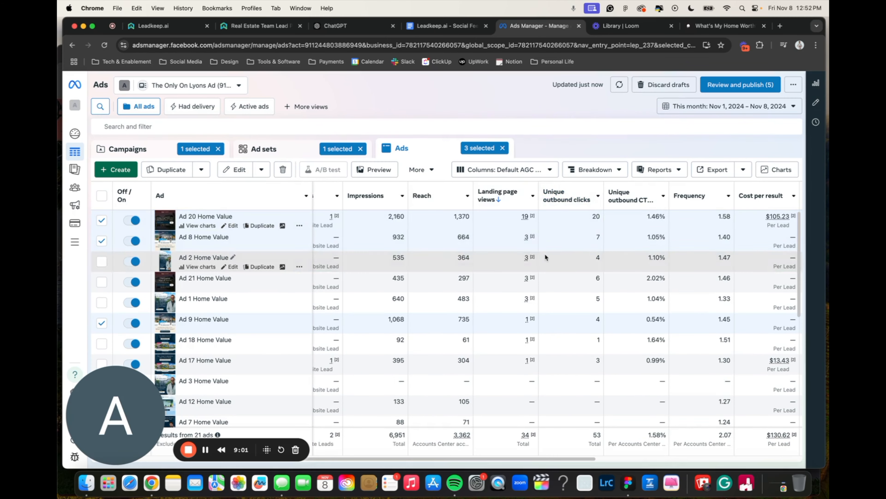
Compare the ads' results, reach, landing page views, outbound CTR, frequency, cost per result and amount spent.
scroll(545, 253, left, 5)
scroll(545, 256, left, 3)
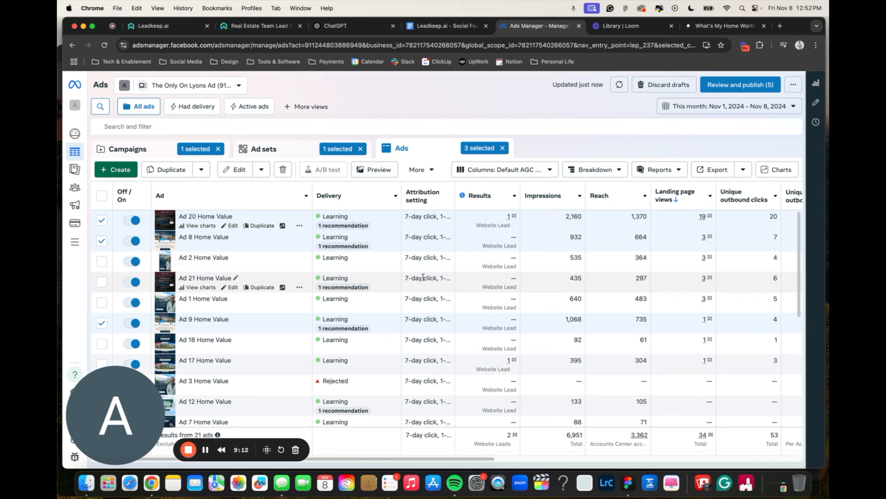
scroll(563, 289, right, 3)
scroll(563, 290, right, 5)
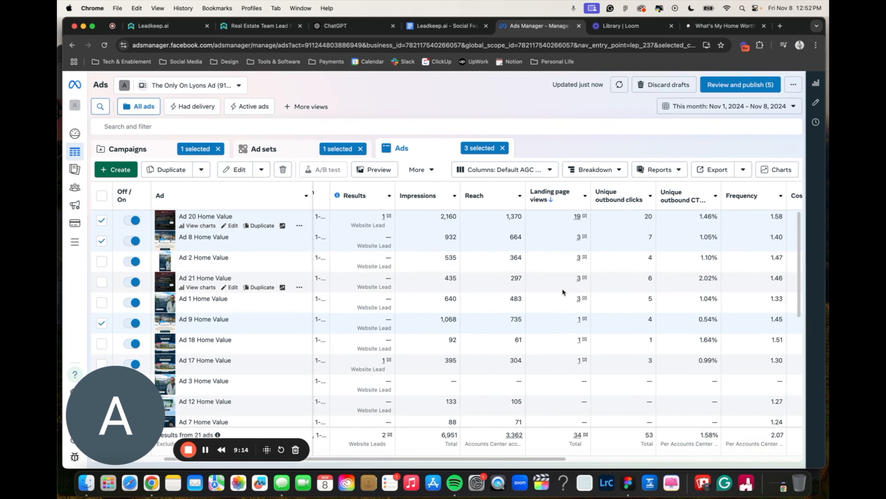
scroll(562, 290, right, 4)
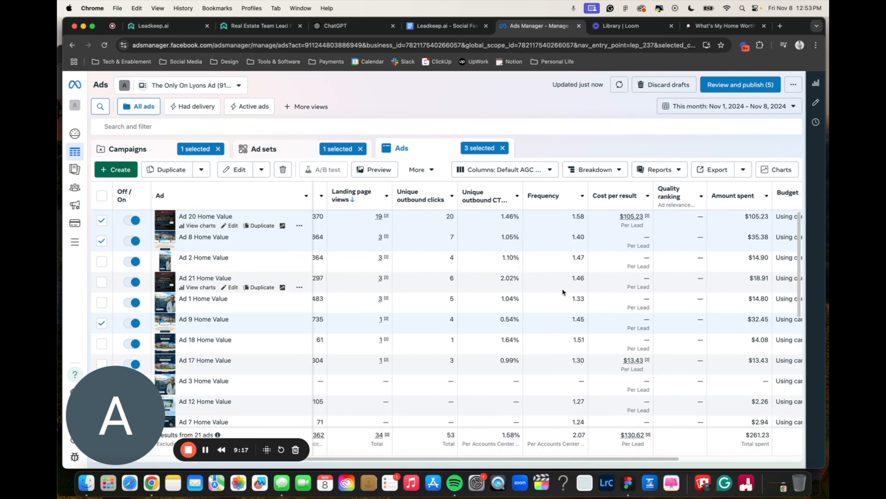
scroll(562, 289, right, 1)
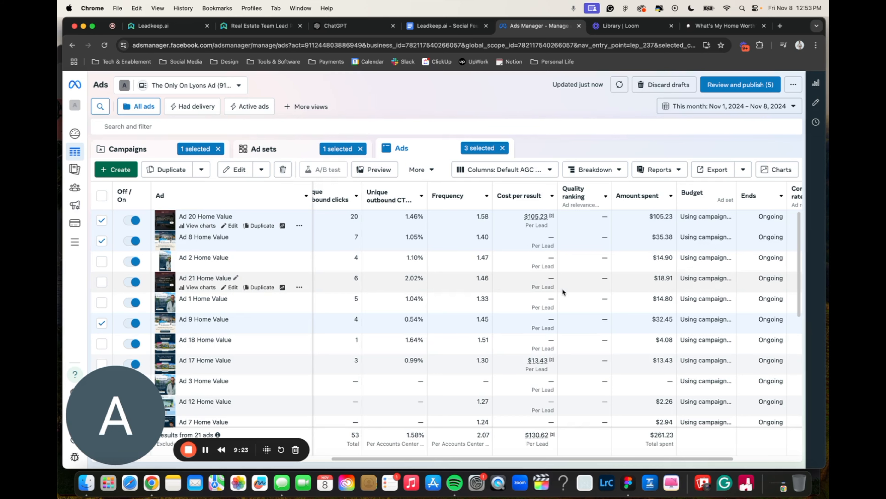
scroll(562, 288, right, 3)
scroll(562, 288, left, 6)
scroll(562, 289, left, 5)
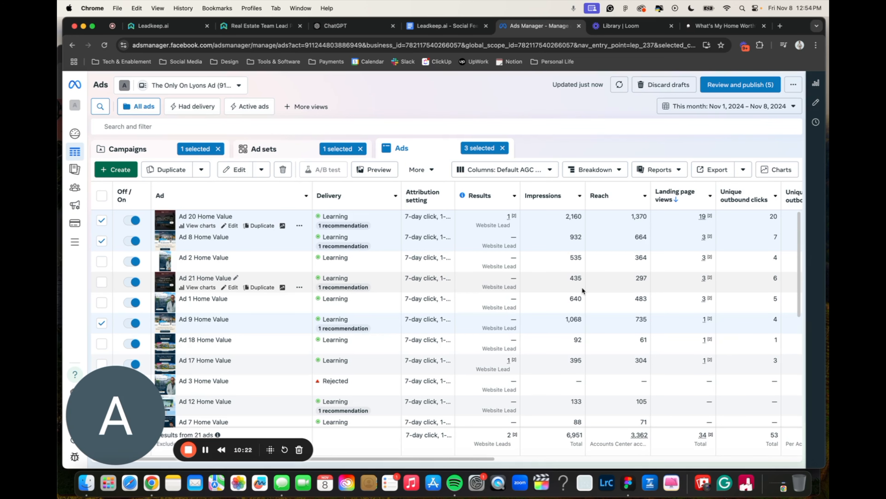
scroll(582, 287, right, 2)
scroll(582, 287, left, 2)
Review the full list of home value ads, checking each one's delivery status, impressions and landing page views.
scroll(581, 288, down, 6)
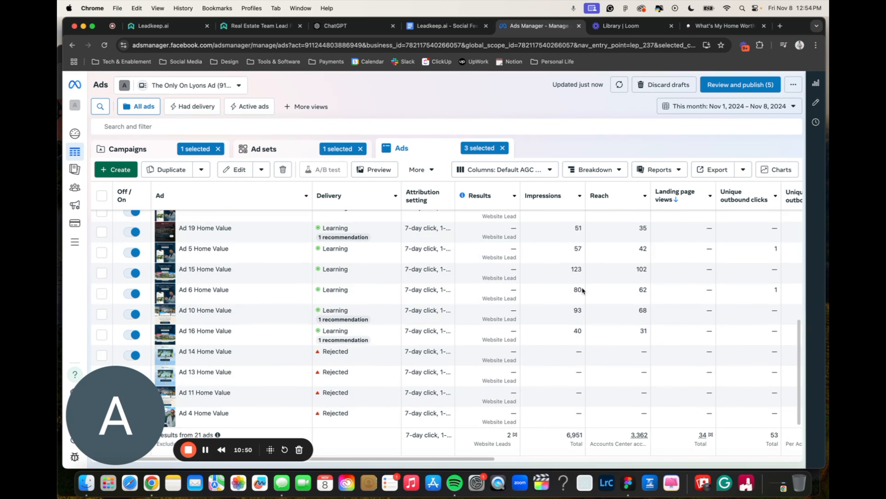
scroll(348, 351, up, 6)
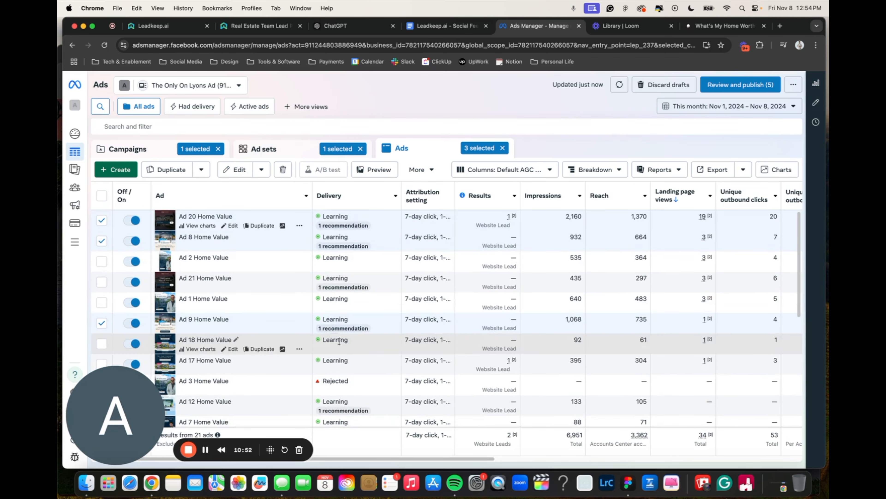
scroll(379, 351, down, 1)
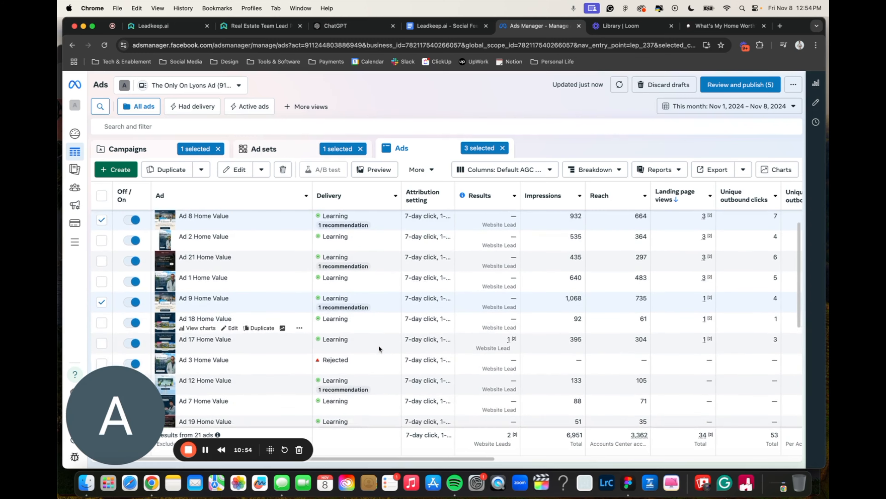
scroll(380, 348, down, 3)
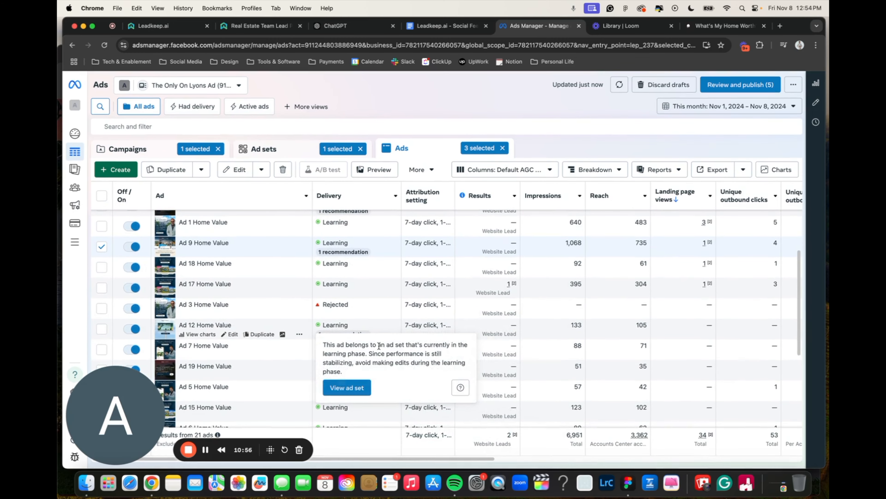
scroll(387, 309, up, 4)
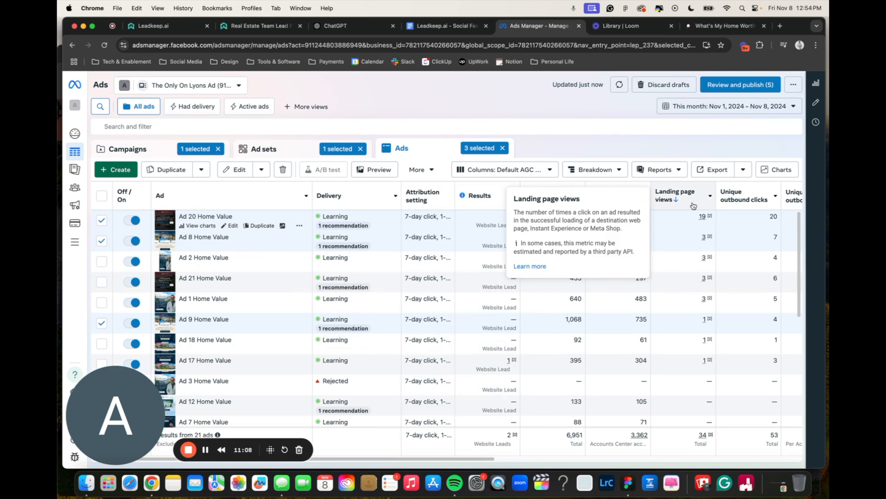
scroll(680, 207, right, 3)
scroll(667, 297, left, 3)
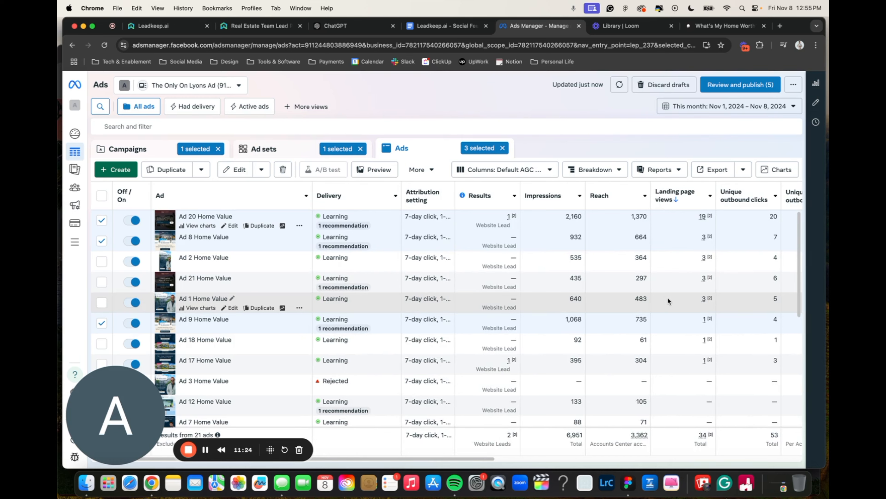
scroll(269, 307, down, 1)
scroll(269, 307, up, 1)
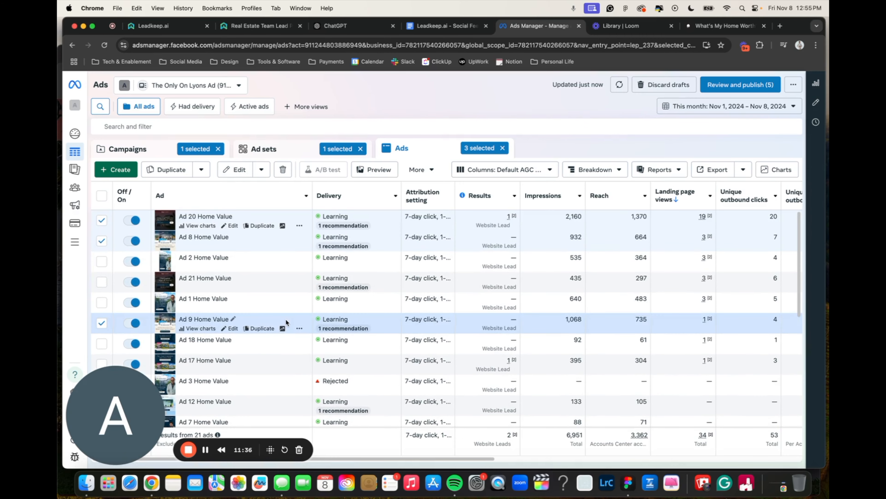
scroll(286, 319, down, 6)
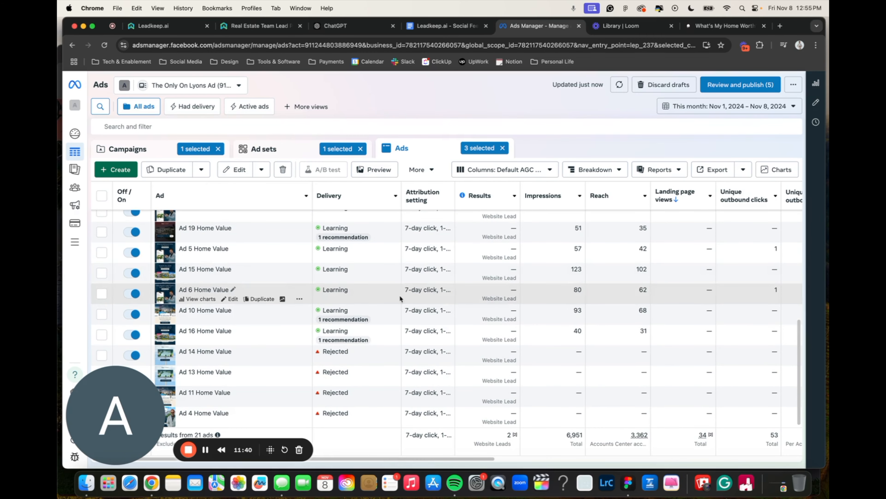
scroll(559, 319, up, 2)
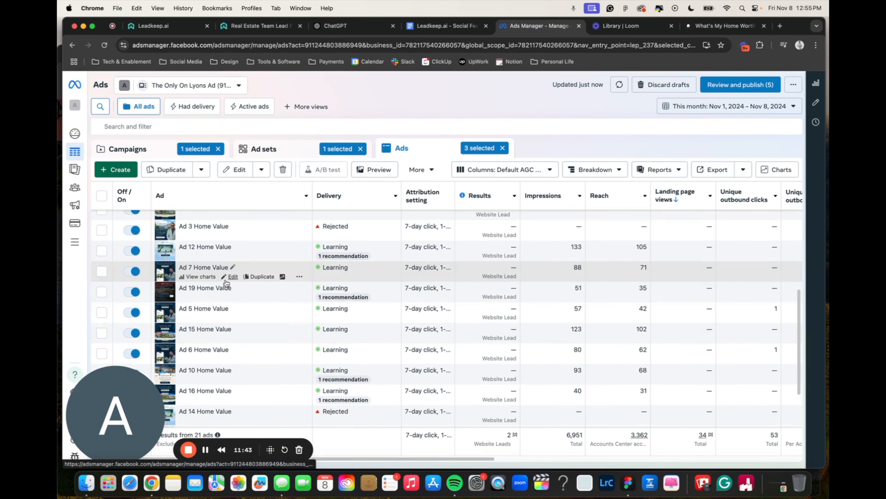
scroll(226, 282, up, 5)
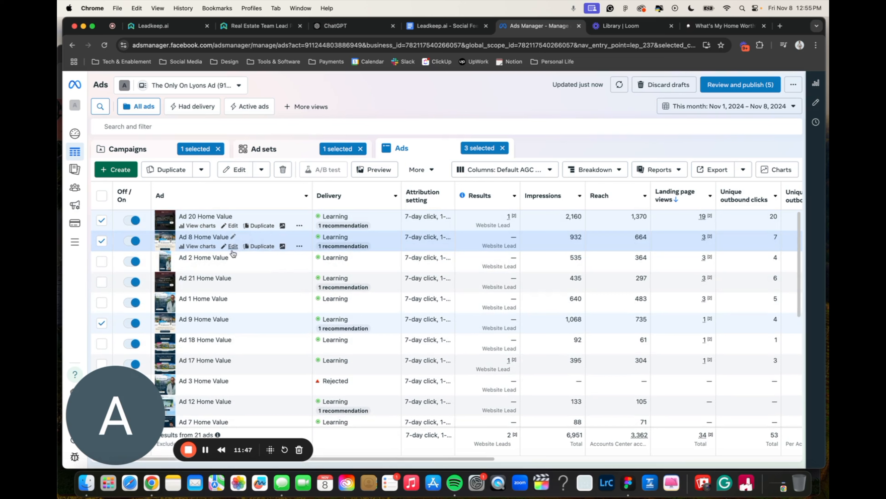
Deselect Ad 8, Ad 20 and Ad 9 Home Value.
click(102, 241)
click(101, 220)
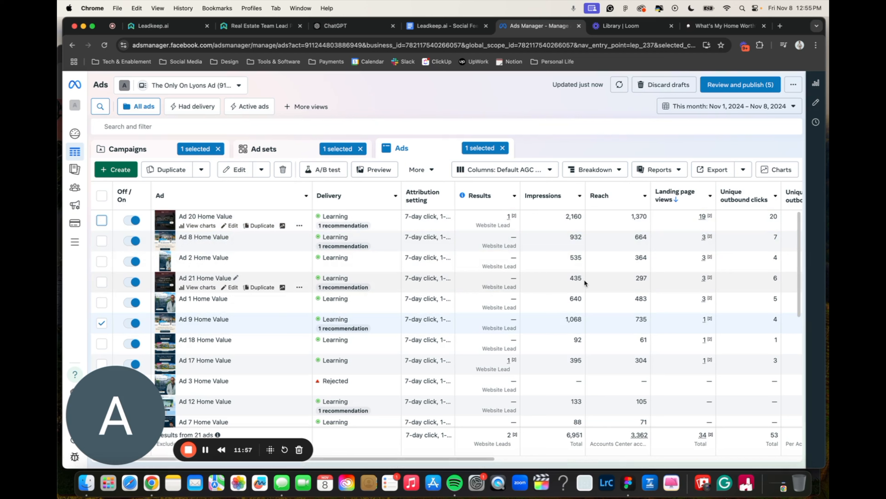
click(102, 323)
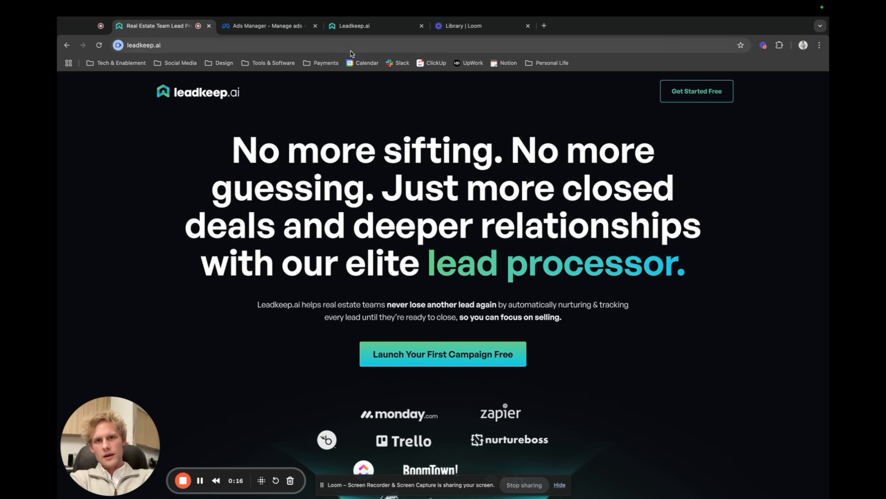
Switch from the Leadkeep.ai site to Ads Manager and show the ad sets for the two selected Local Seller home value campaigns.
click(270, 28)
click(140, 148)
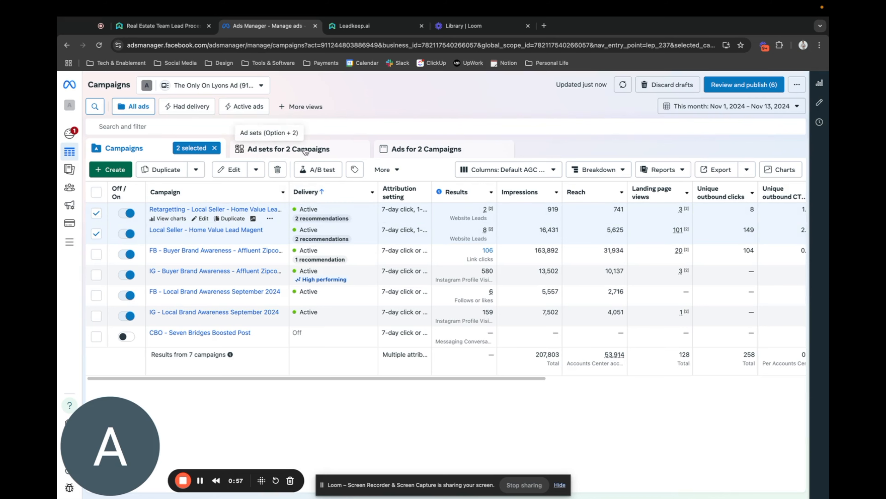
click(306, 150)
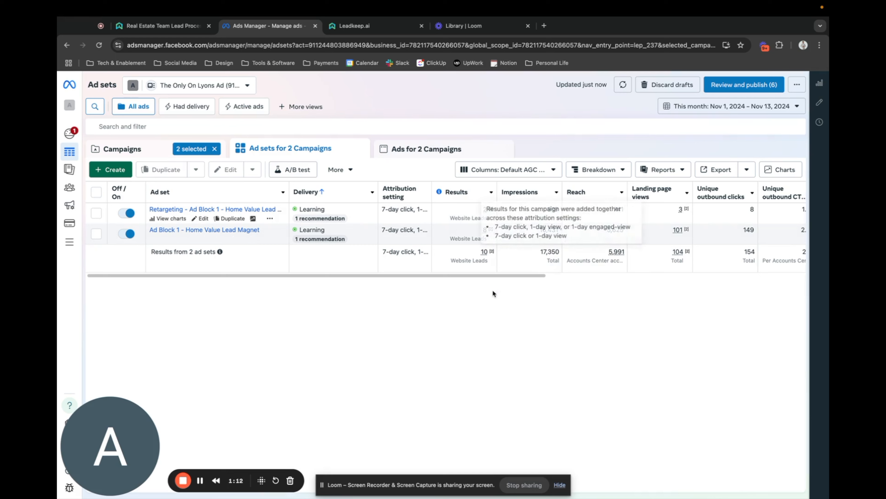
Compare the Retargeting and Ad Block 1 ad sets on website leads, landing page views, cost per result and amount spent.
scroll(492, 249, right, 10)
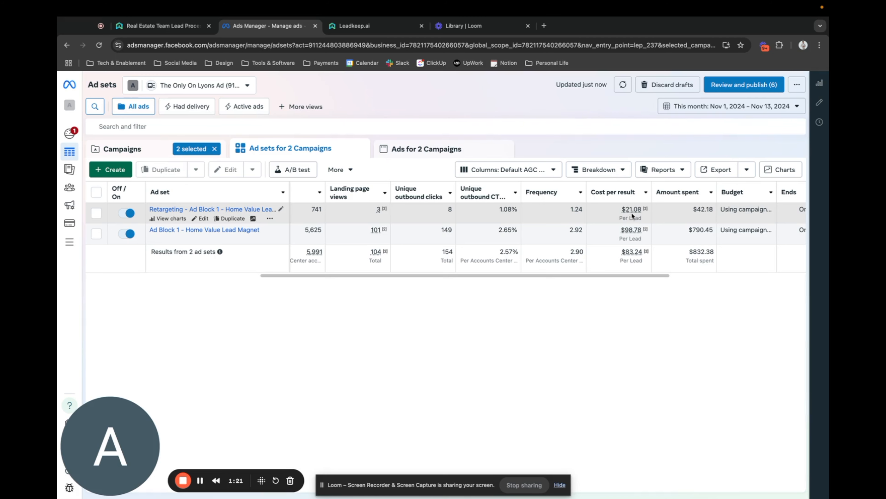
scroll(498, 236, left, 10)
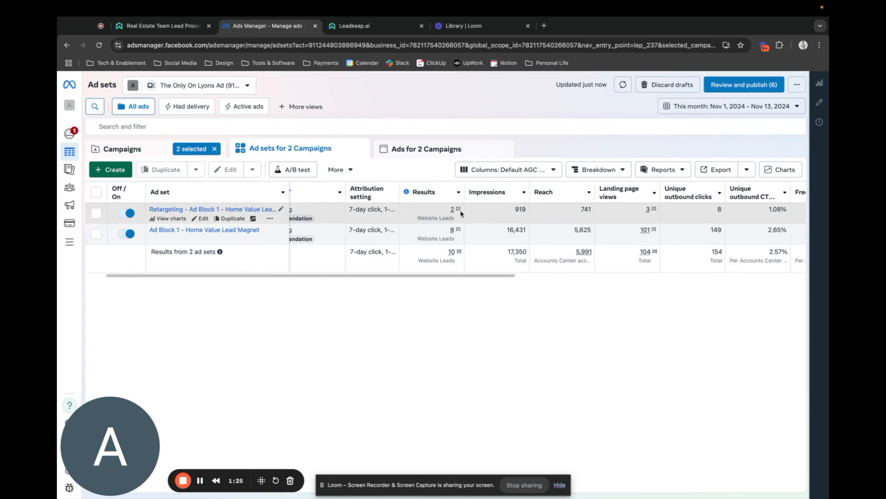
scroll(488, 211, right, 5)
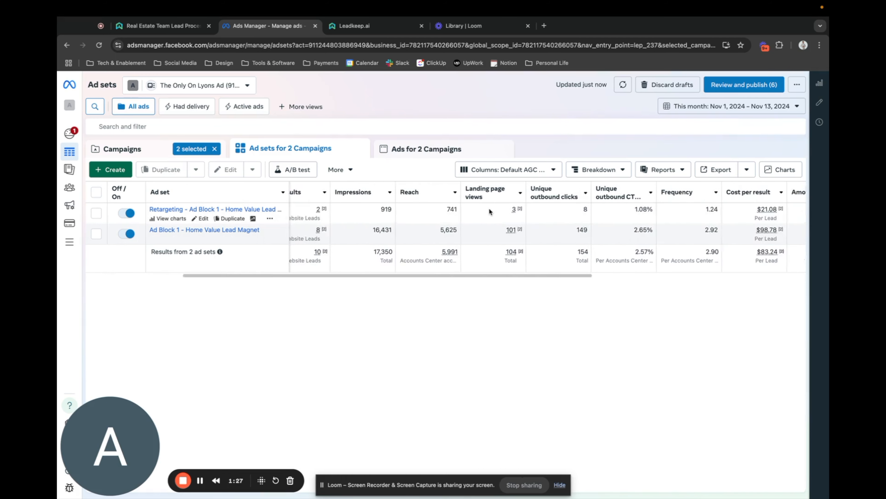
scroll(491, 211, right, 5)
mouse_move(514, 231)
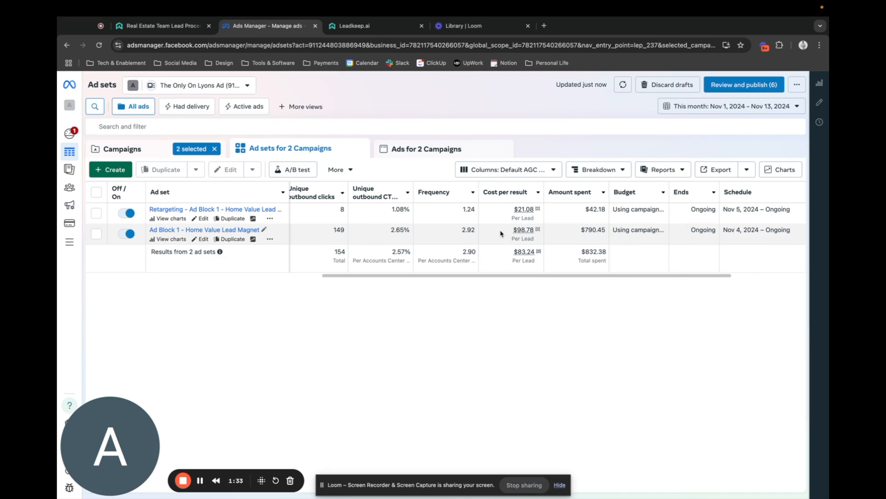
scroll(500, 229, left, 1)
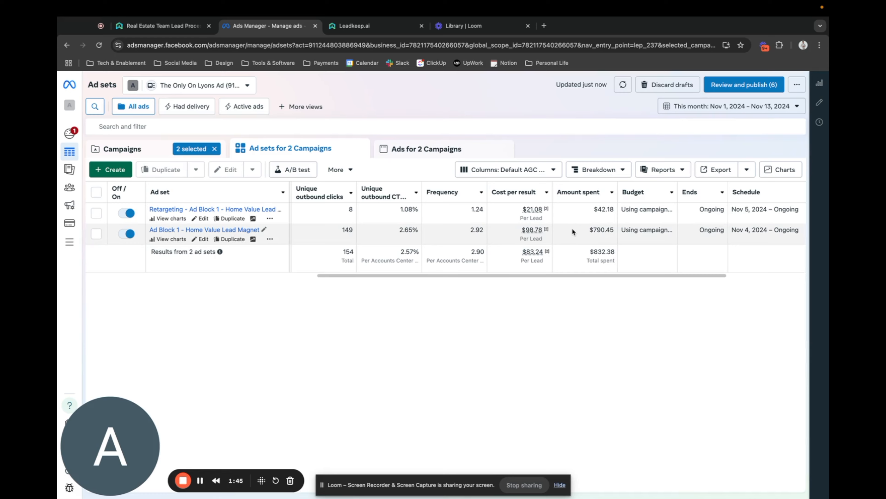
scroll(573, 232, left, 10)
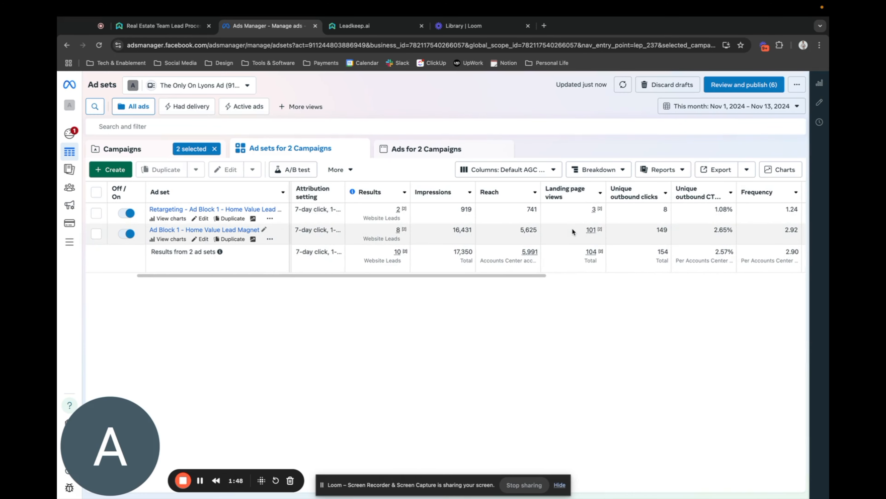
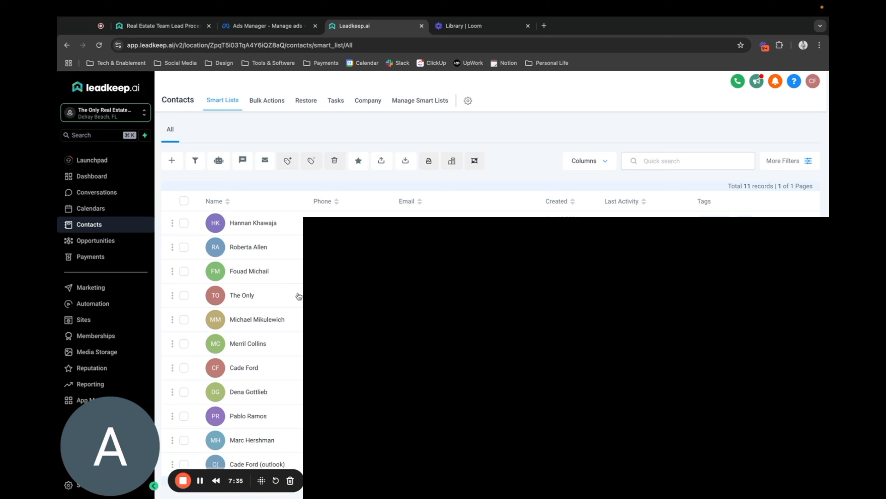
Switch from Leadkeep.ai to Ads Manager, show only the ads of the Ad Block 1 ad set, and sort them by results in descending order.
click(266, 26)
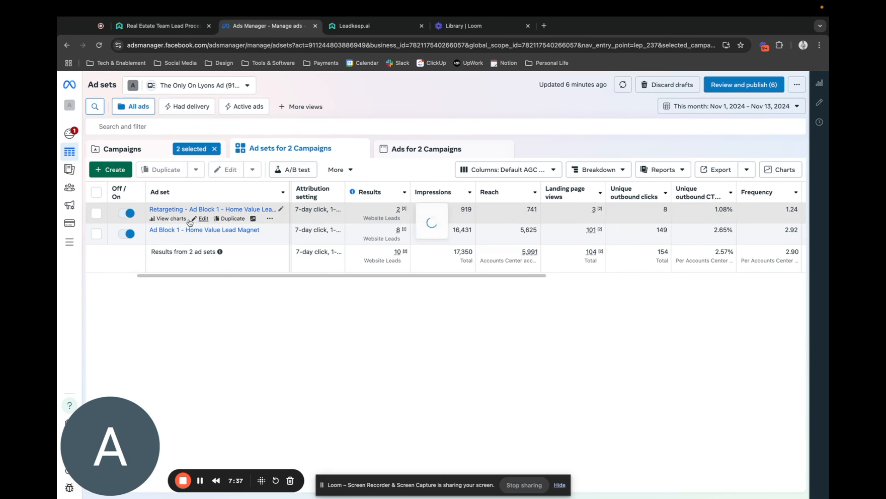
click(96, 233)
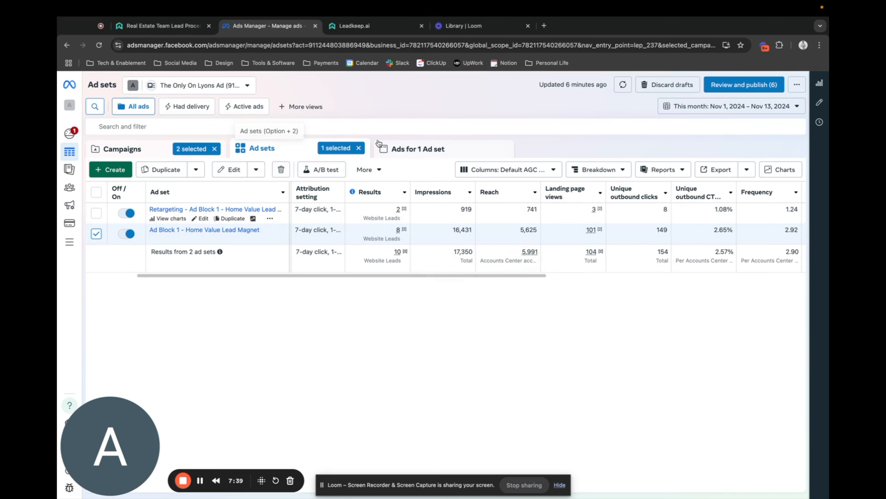
click(413, 148)
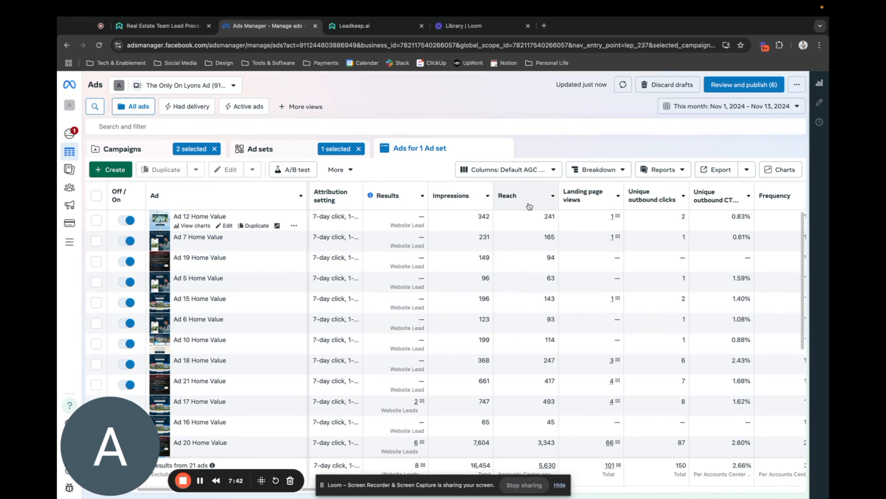
click(405, 206)
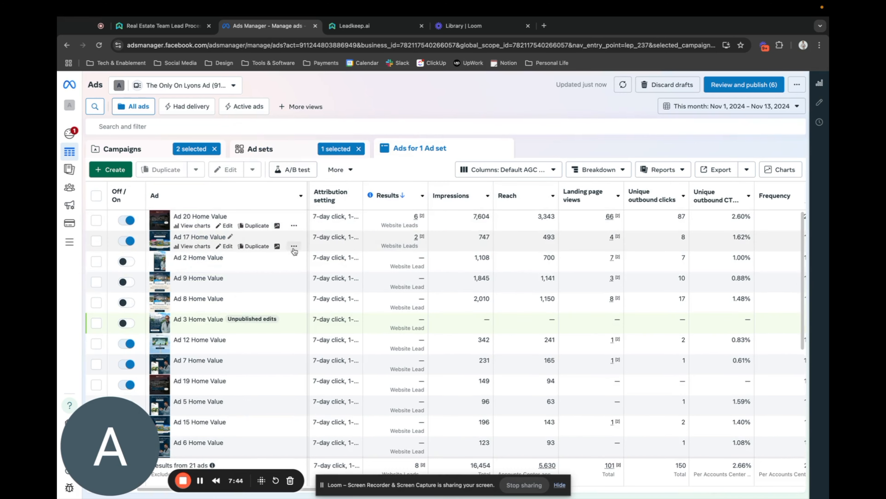
click(97, 221)
click(96, 241)
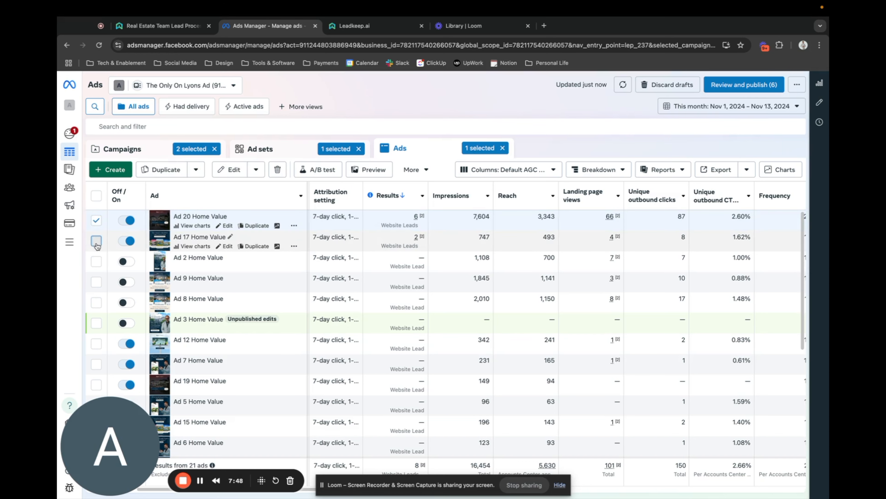
click(97, 242)
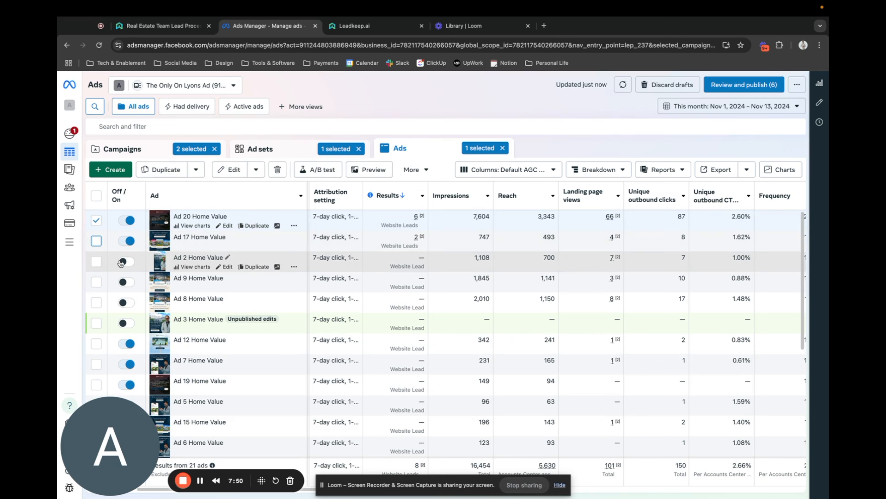
click(96, 220)
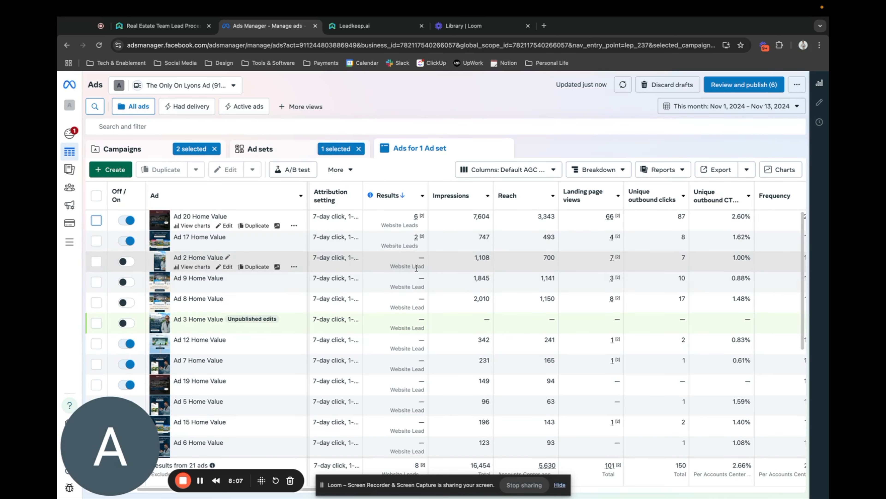
Review the Ad Block 1 ads, comparing each one's website leads, impressions, landing page views and delivery status.
scroll(418, 378, down, 5)
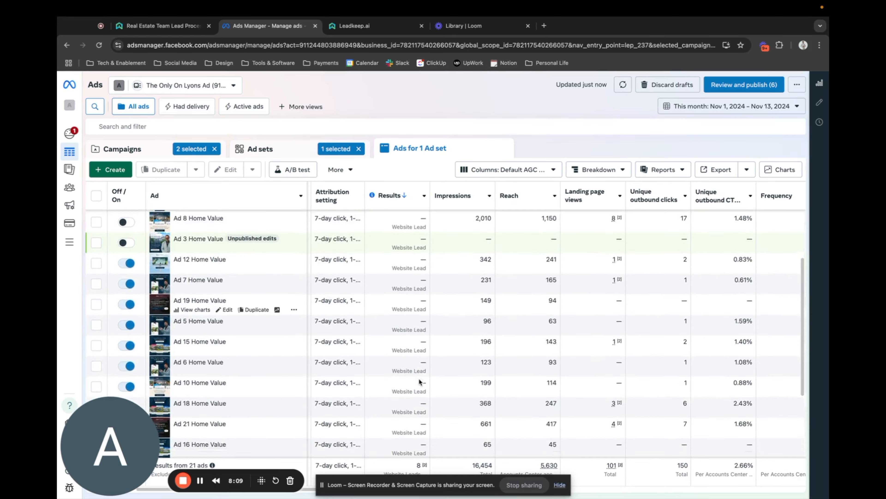
scroll(418, 377, left, 1)
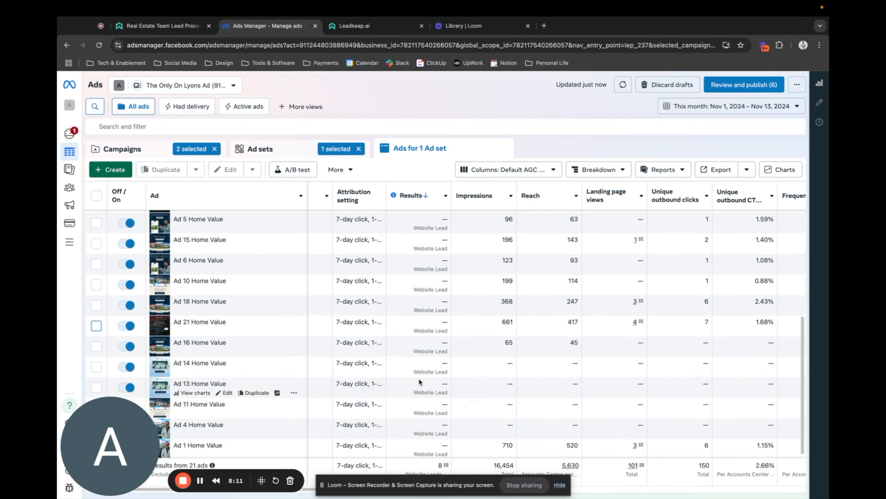
scroll(419, 378, up, 3)
scroll(419, 378, up, 5)
scroll(418, 377, left, 1)
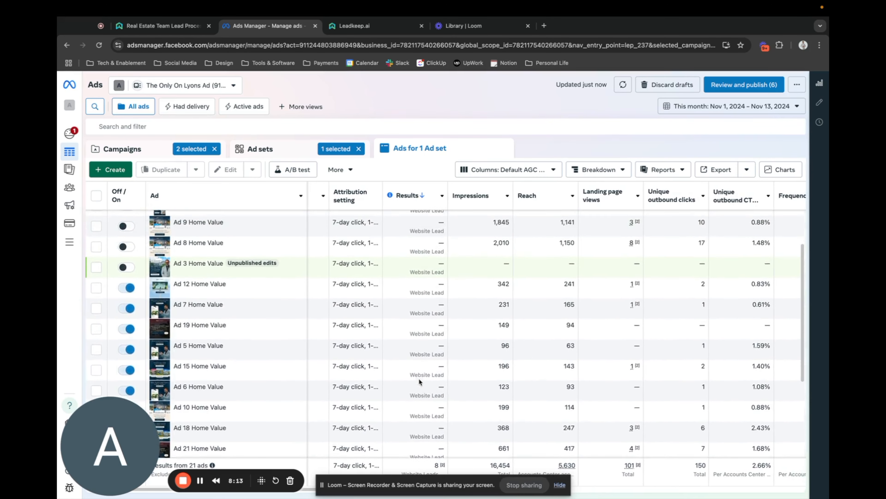
scroll(419, 378, left, 1)
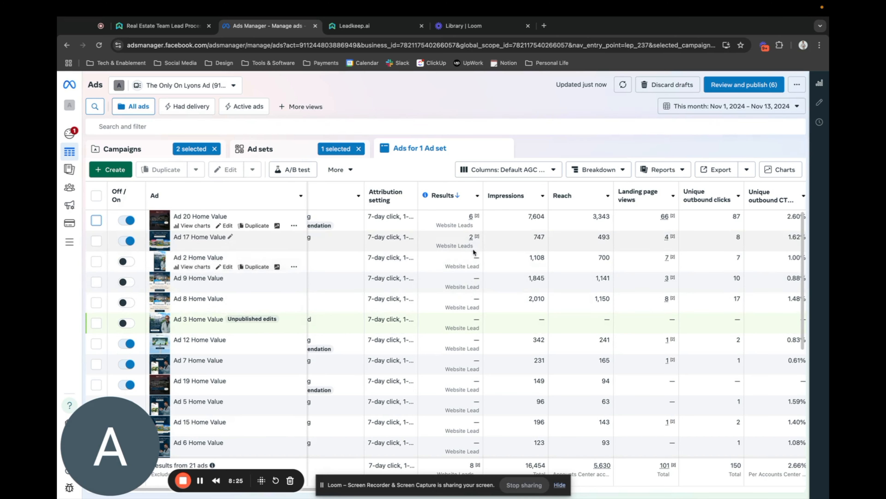
mouse_move(473, 243)
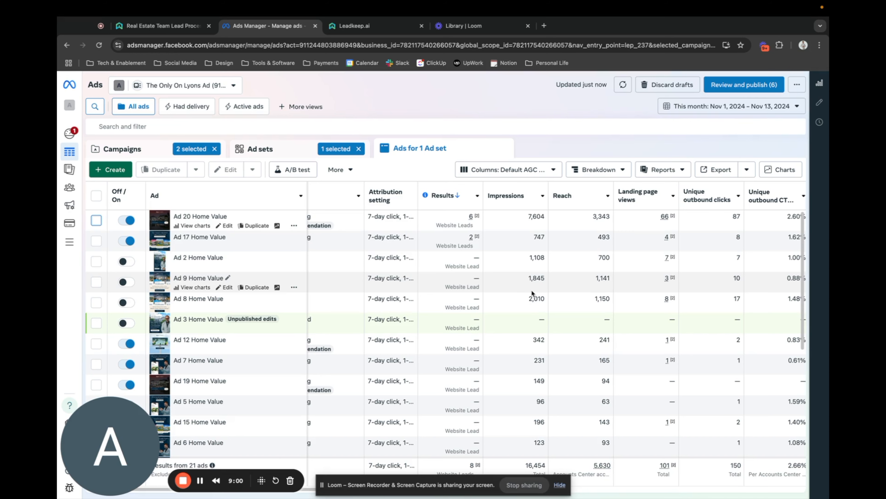
scroll(531, 289, right, 2)
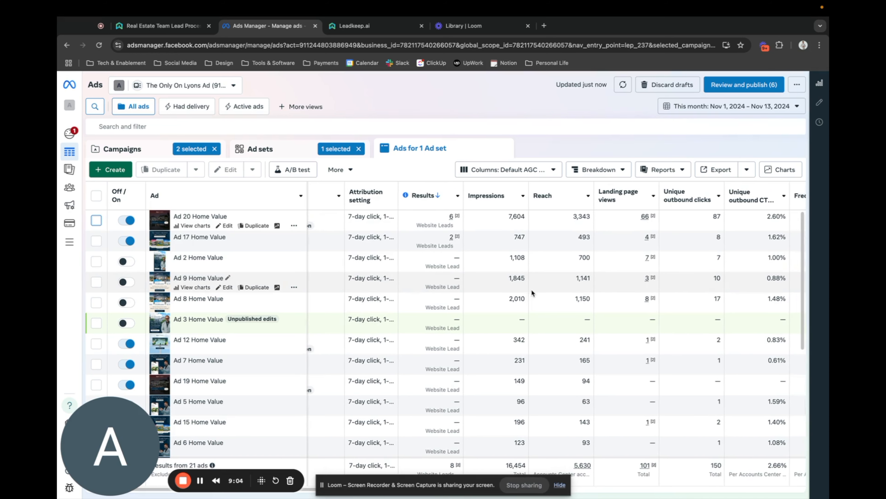
scroll(532, 291, left, 5)
scroll(531, 291, down, 3)
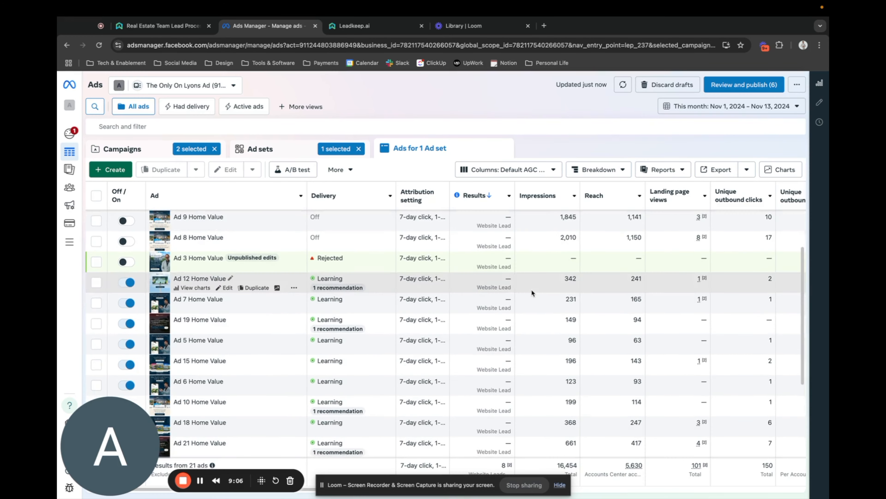
scroll(532, 292, down, 4)
scroll(532, 292, up, 7)
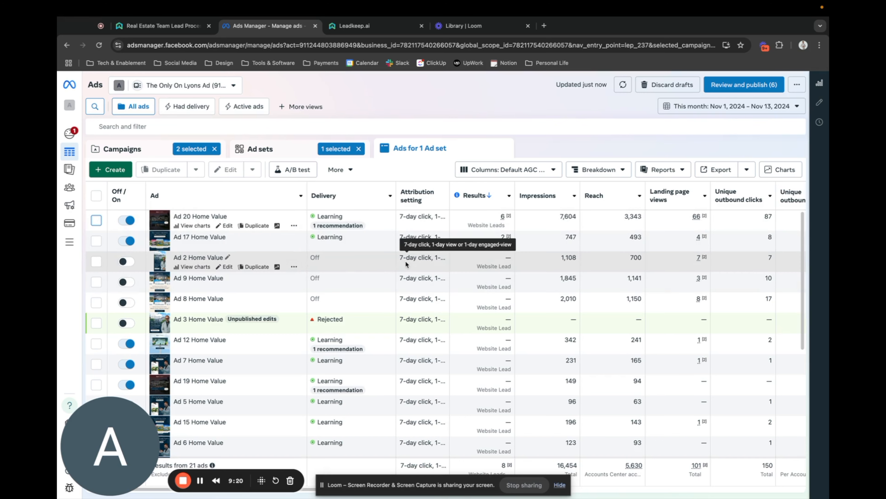
Select Ad 20 and Ad 17 Home Value and open their preview.
click(95, 220)
click(96, 241)
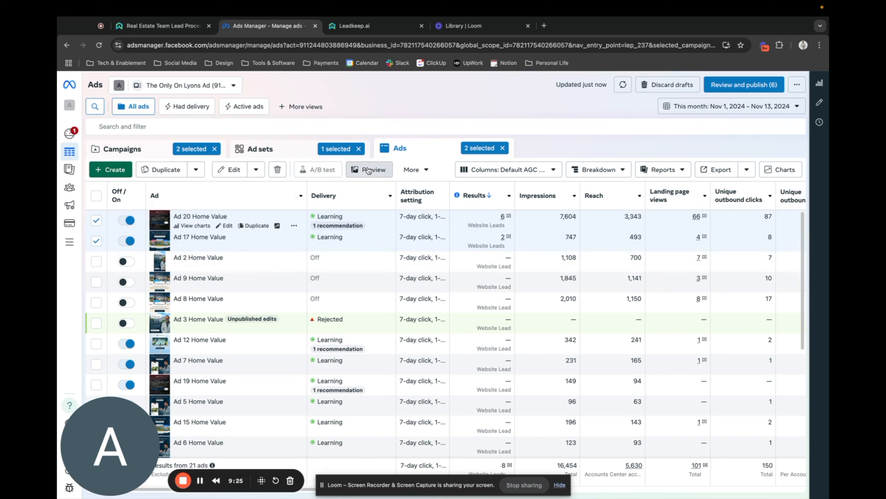
click(368, 171)
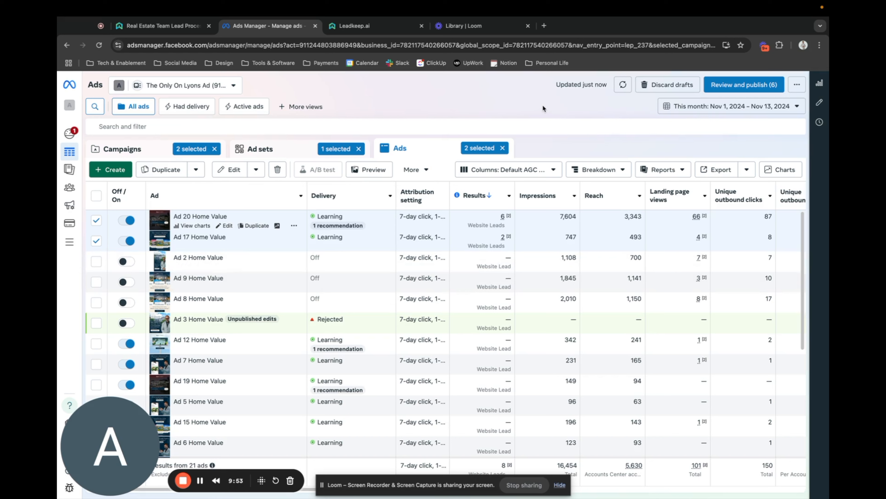
click(183, 481)
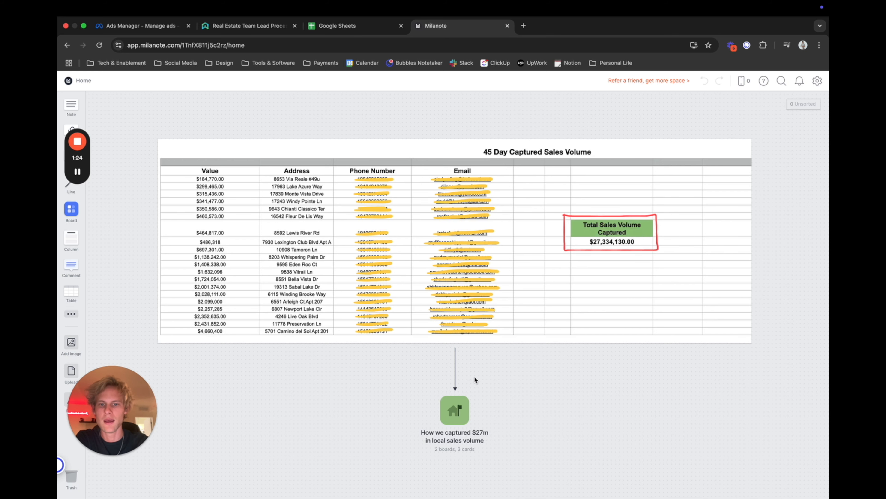
Open the Milanote board "How we captured $27m in local sales volume" and read its flow from winning ads to long-term lead nurturing.
click(456, 418)
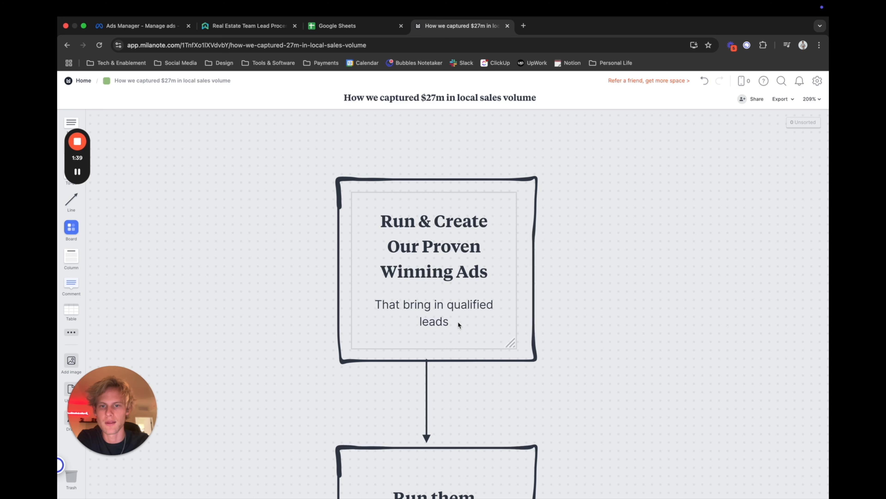
scroll(545, 311, down, 5)
scroll(545, 311, down, 2)
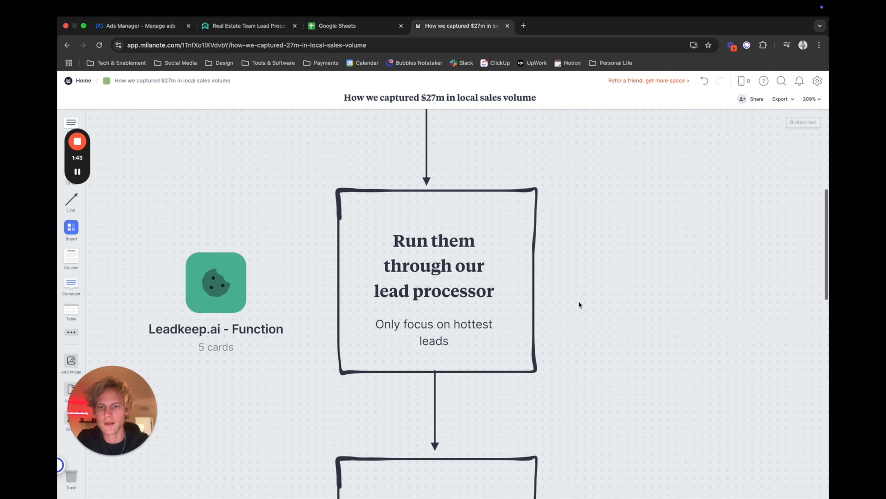
scroll(579, 303, down, 6)
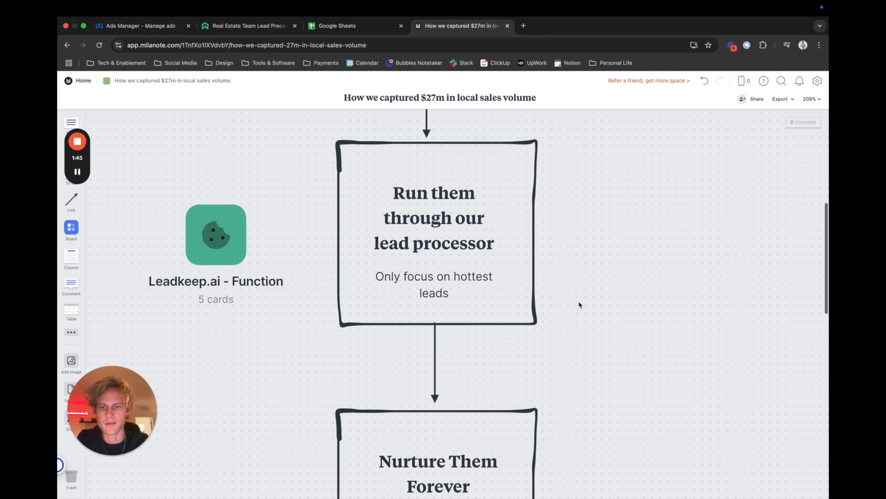
scroll(579, 303, down, 3)
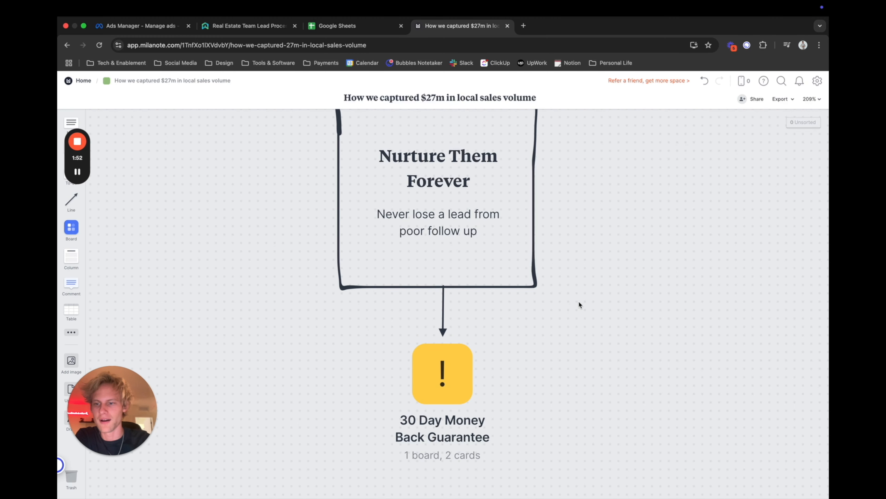
scroll(578, 304, up, 1)
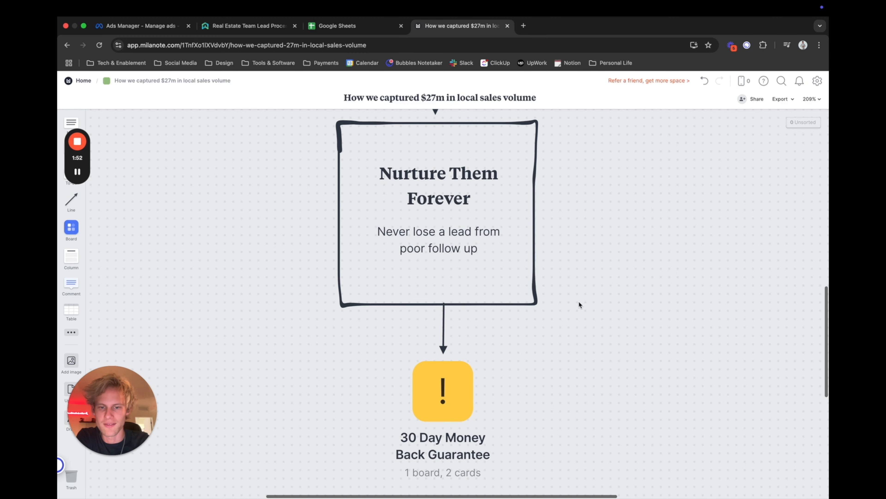
Open the 30 Day Money Back Guarantee board, read its refund terms, and go into its nested Limited Time Offer board.
double_click(441, 400)
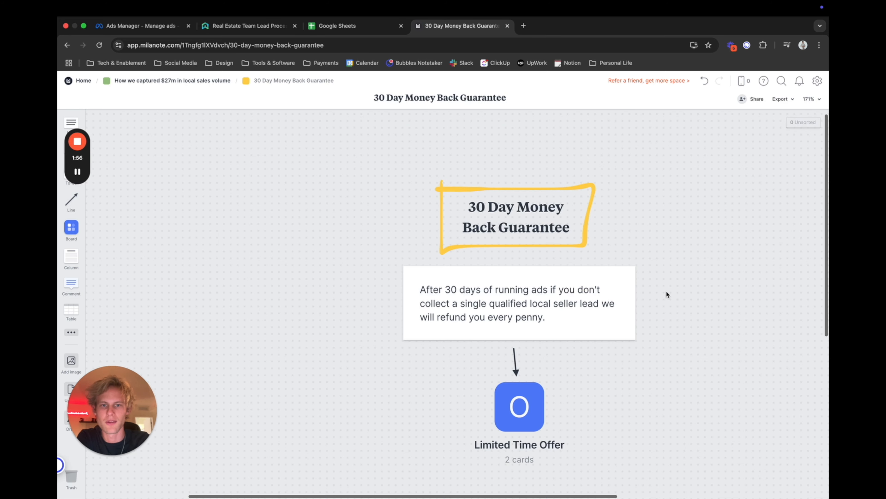
scroll(628, 311, down, 1)
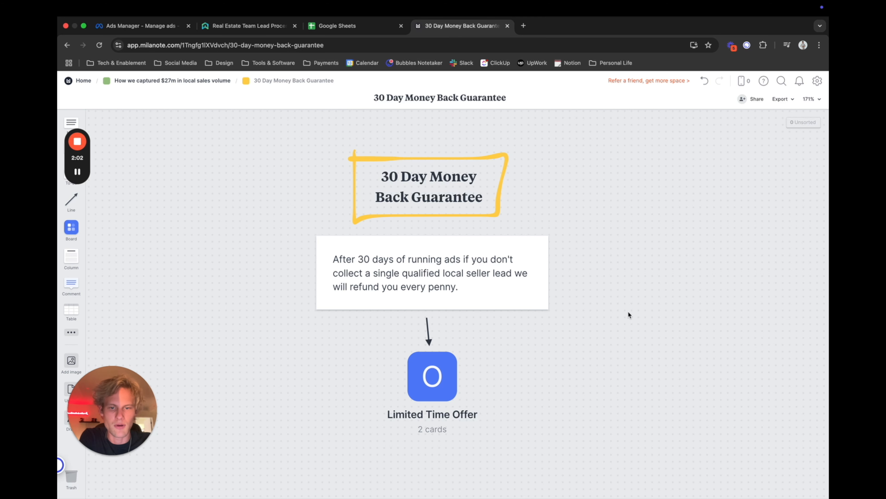
click(435, 384)
scroll(638, 302, right, 3)
scroll(638, 301, down, 1)
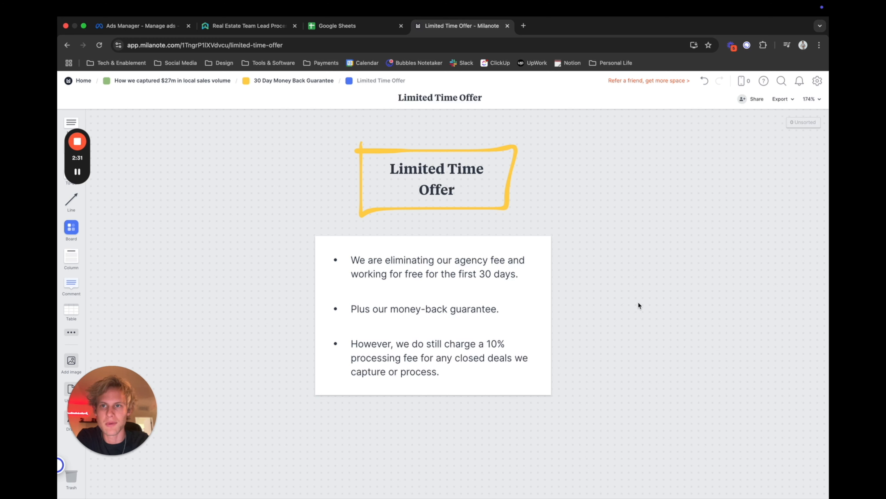
Read the Limited Time Offer card's terms on the agency fee, money-back guarantee and processing fee for closed deals.
scroll(628, 314, down, 1)
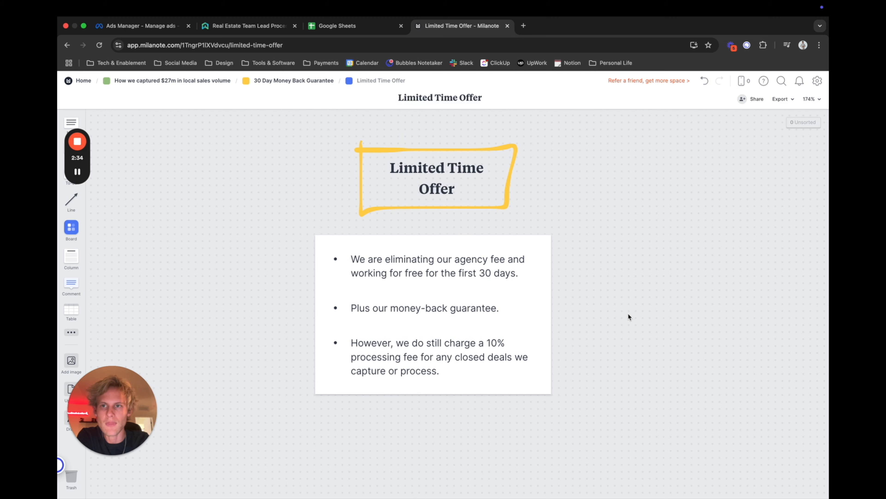
scroll(628, 314, down, 2)
scroll(628, 314, up, 2)
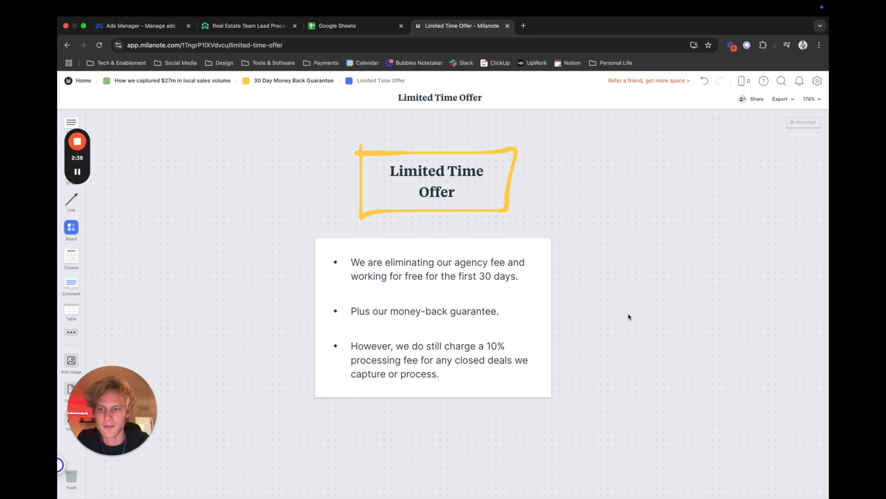
scroll(628, 316, up, 1)
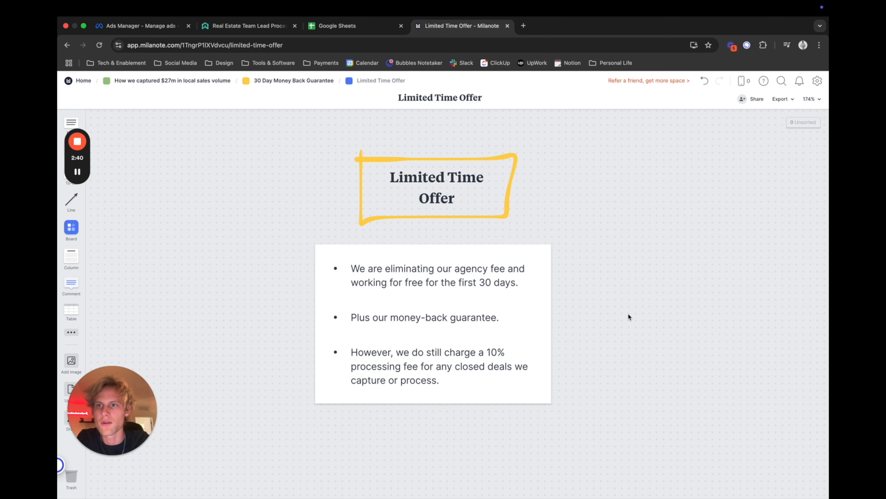
scroll(628, 316, up, 3)
scroll(628, 317, down, 2)
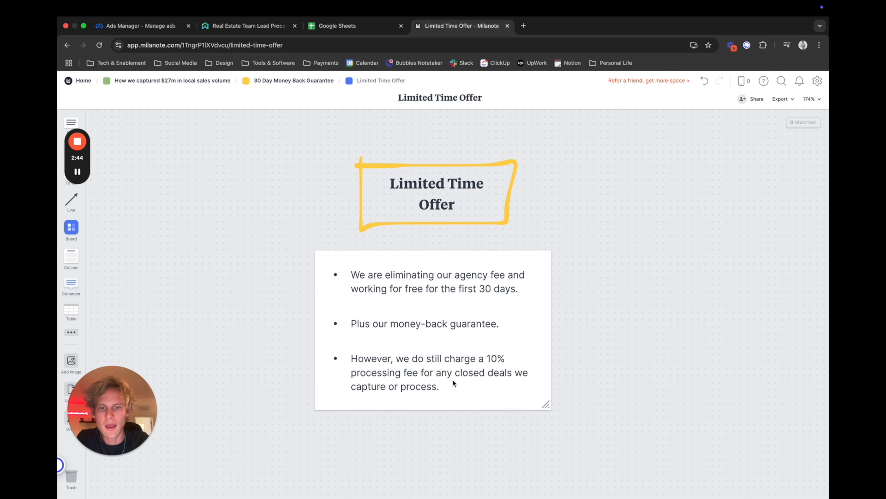
click(443, 387)
click(676, 296)
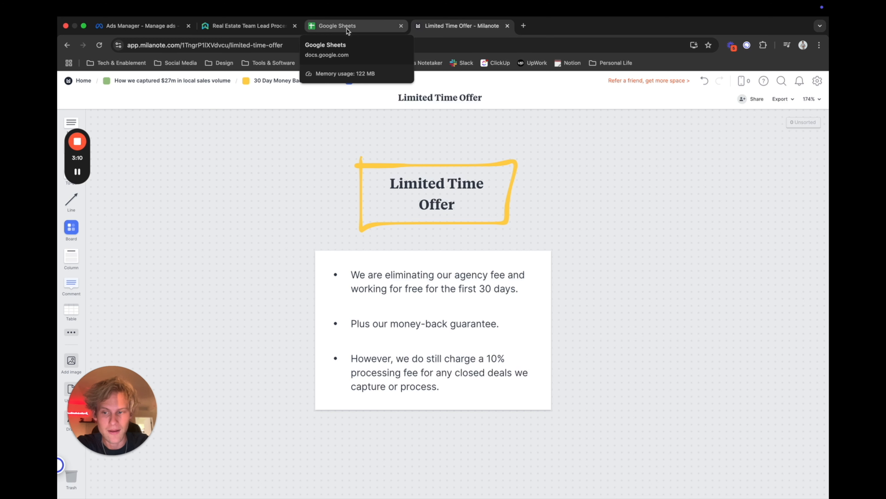
Switch to Ads Manager, select the Local Seller - Home Value Lead Magent campaign, and compare its website leads with the Retargetting campaign's.
click(133, 27)
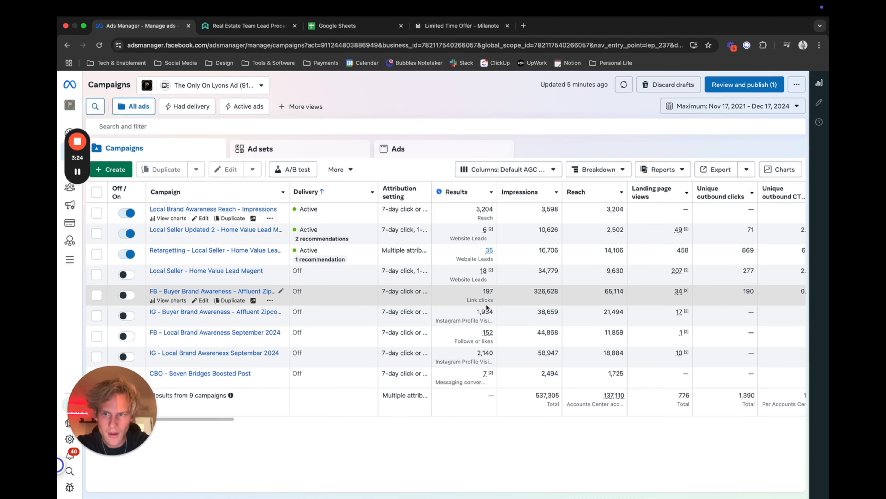
click(96, 275)
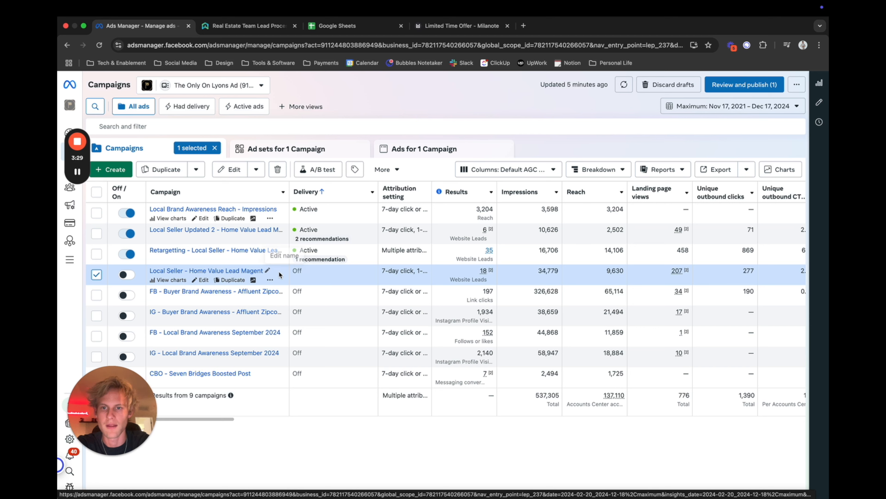
mouse_move(478, 274)
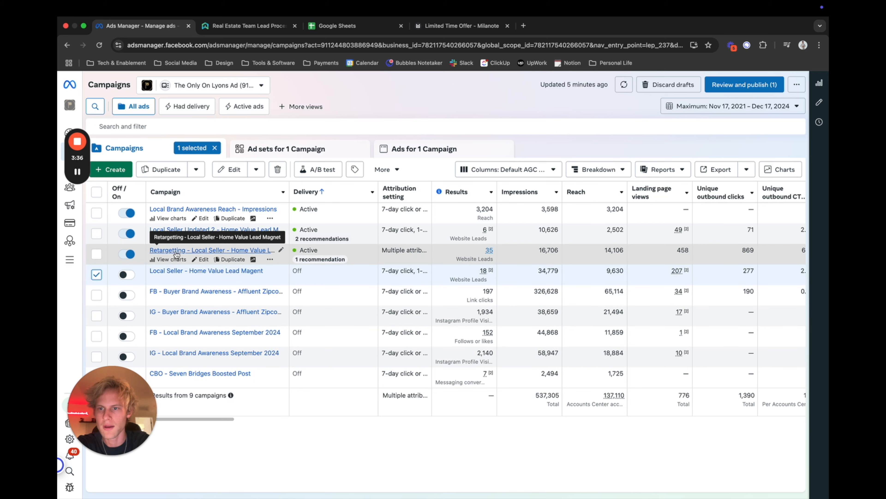
mouse_move(486, 254)
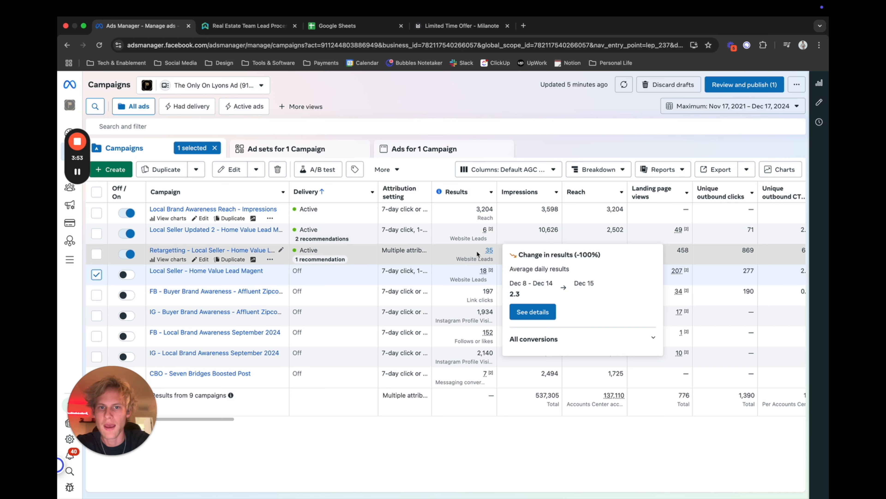
Limit the date range to This month and check the website leads of the Local Seller home value campaigns.
mouse_move(480, 231)
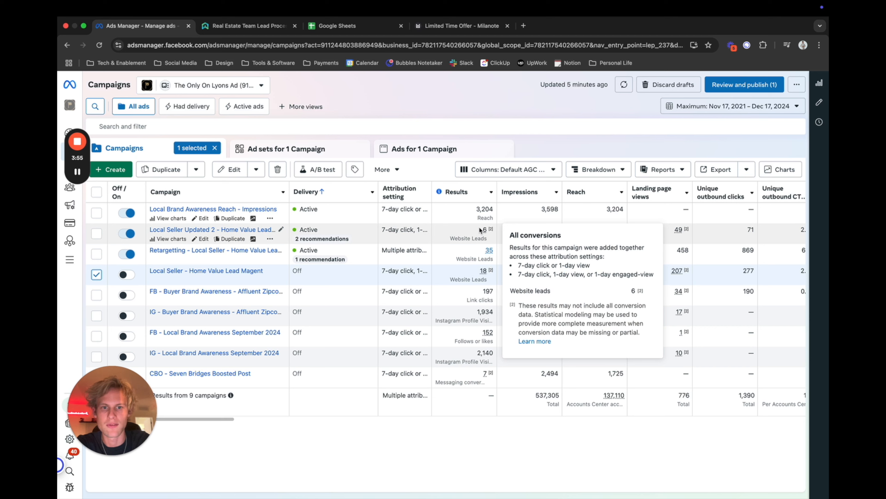
click(733, 106)
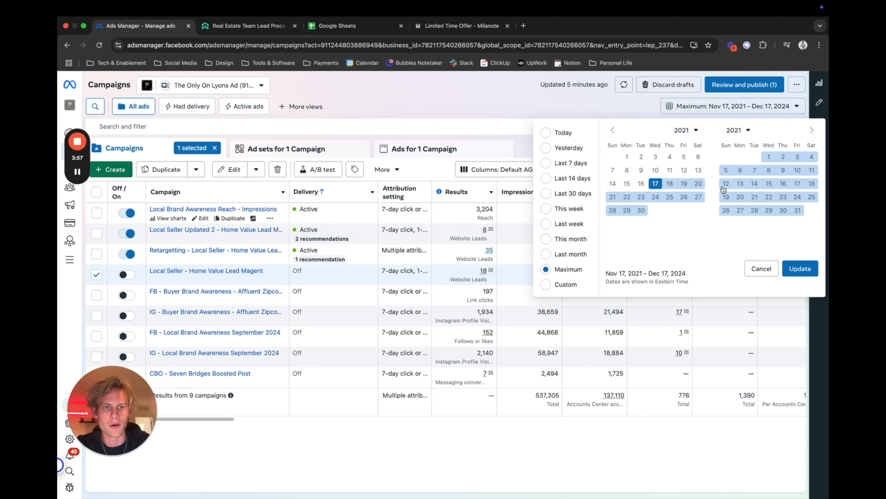
click(547, 240)
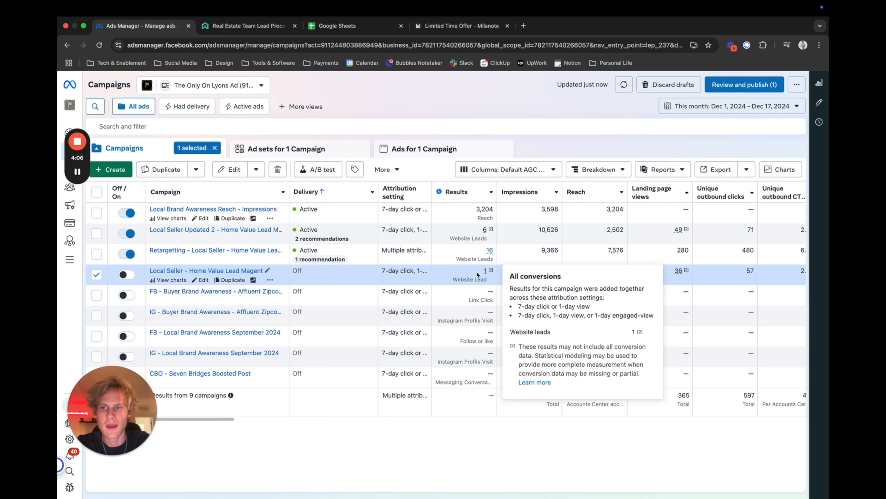
mouse_move(474, 230)
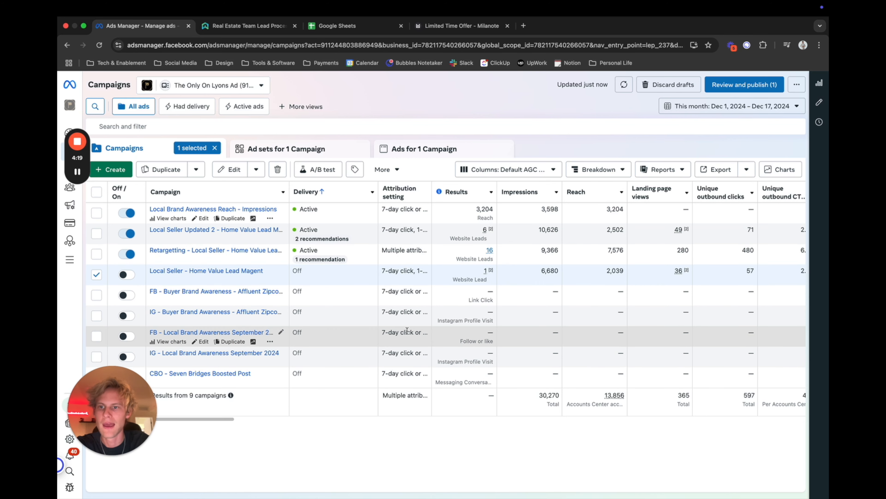
Clear the campaign selection and set the date range to Maximum.
click(96, 234)
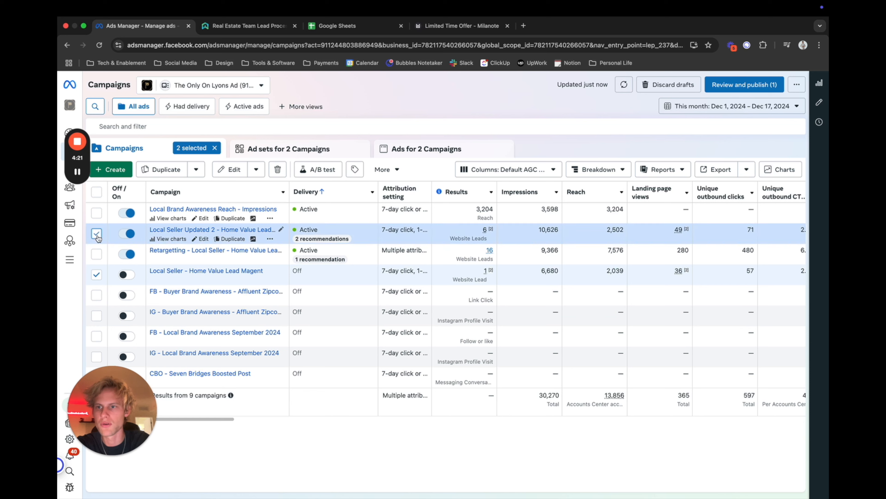
click(97, 233)
click(96, 275)
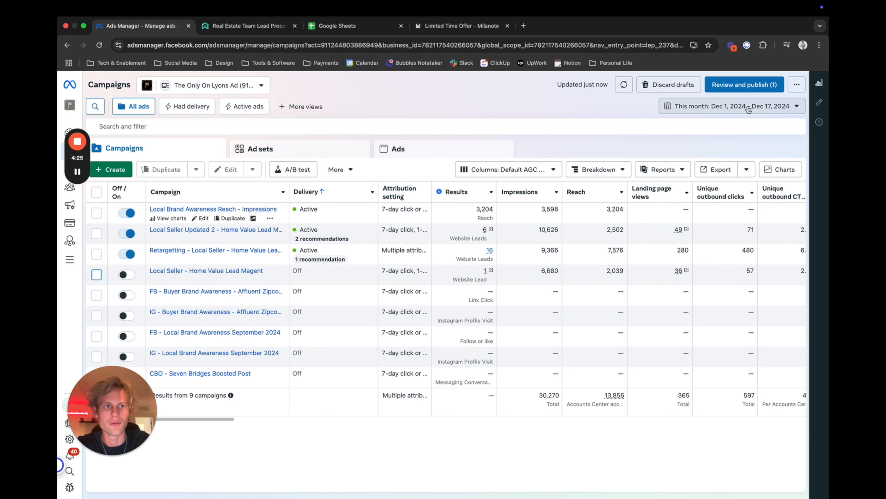
click(732, 109)
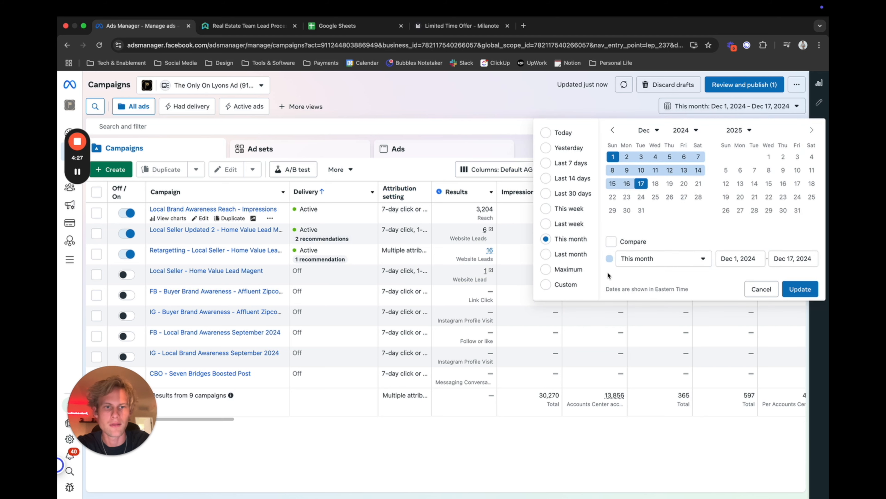
click(567, 270)
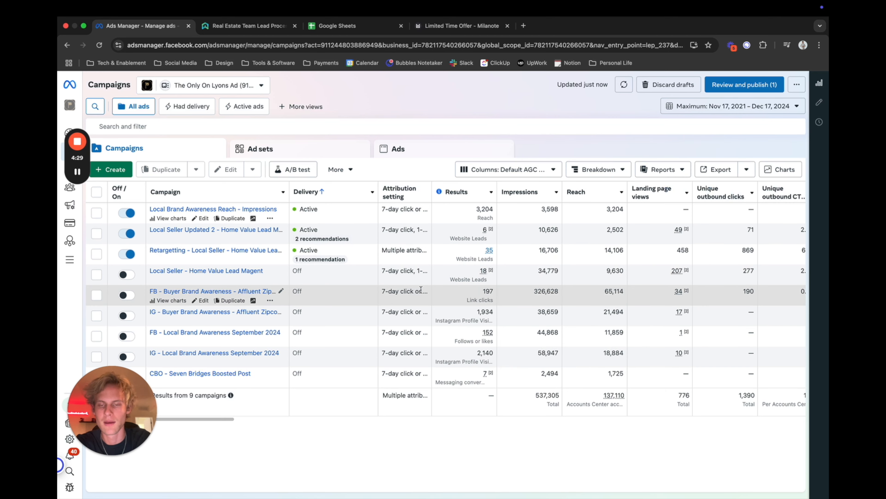
List the ads of the Local Seller Updated 2, Retargetting and Local Seller home value campaigns, sorted by most results.
click(97, 234)
click(97, 254)
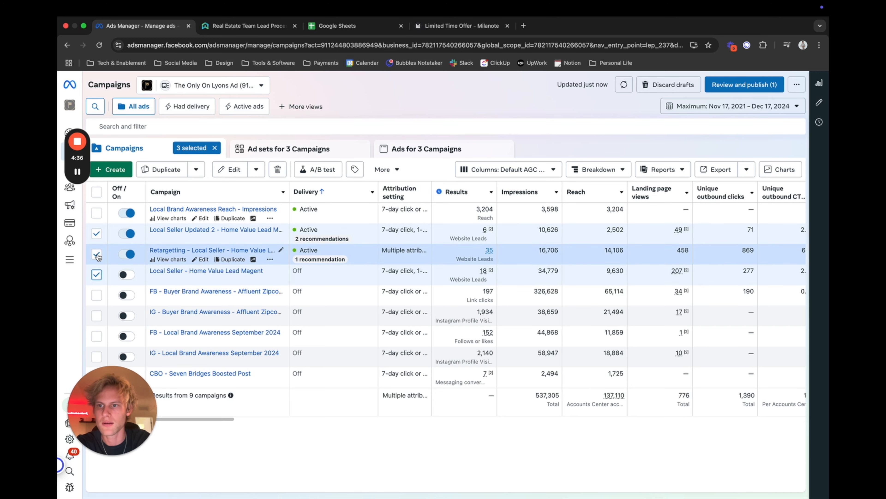
click(446, 150)
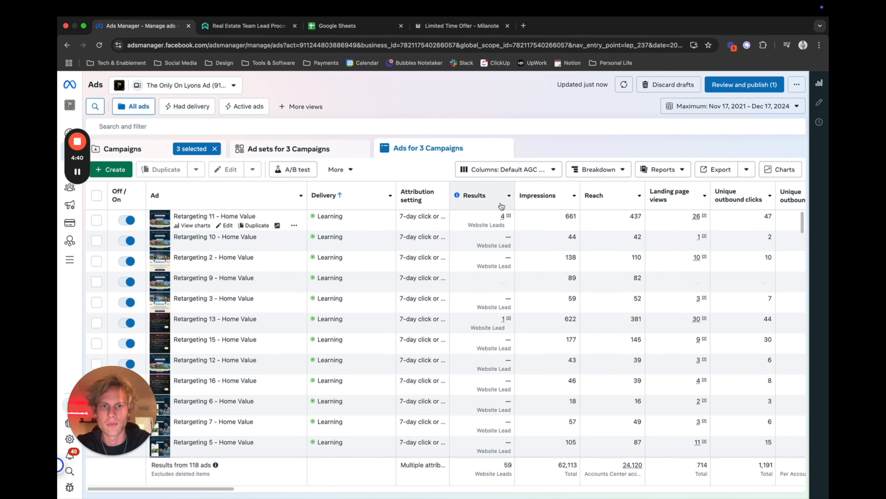
click(498, 199)
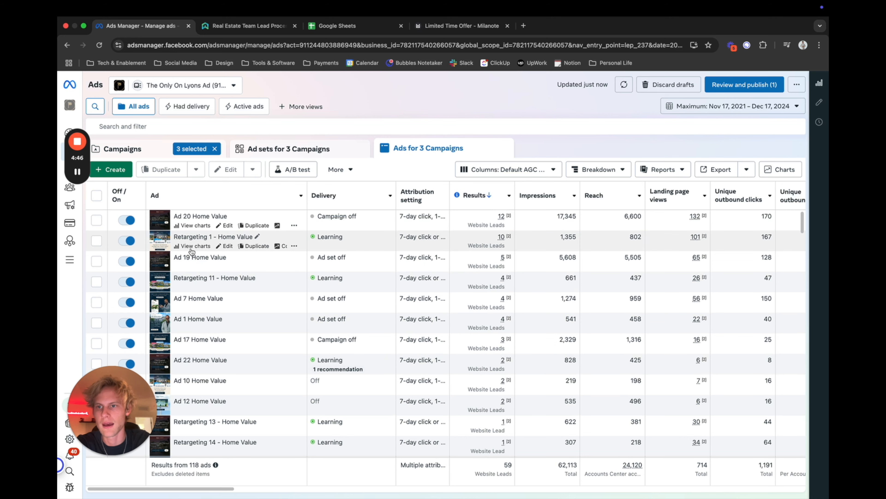
Mark the Ad 20 and Retargeting 1 home value ads and compare their delivery and website leads.
click(96, 220)
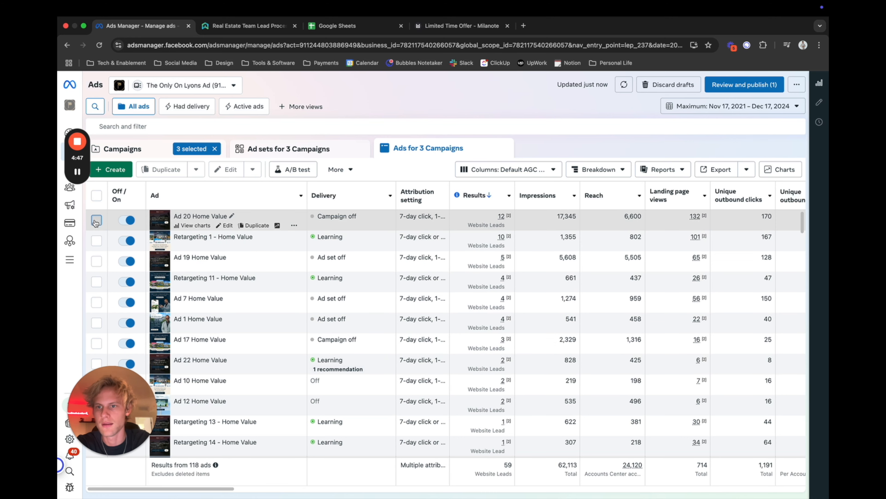
click(97, 242)
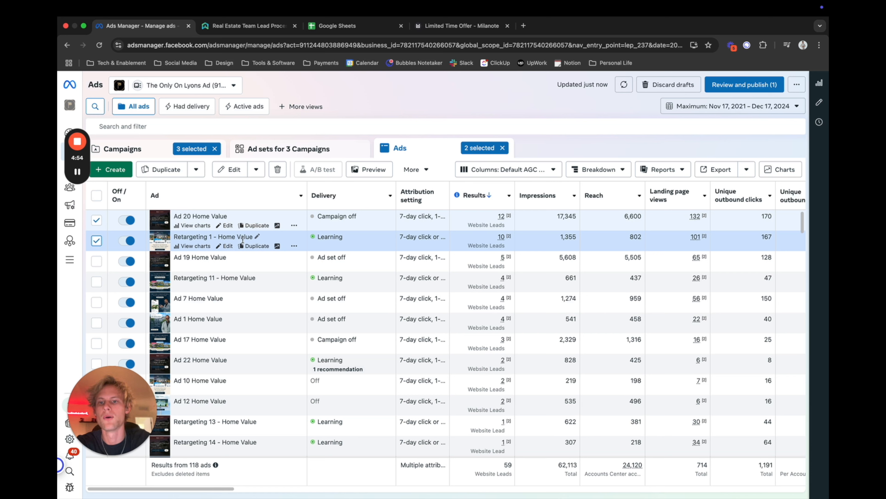
mouse_move(337, 238)
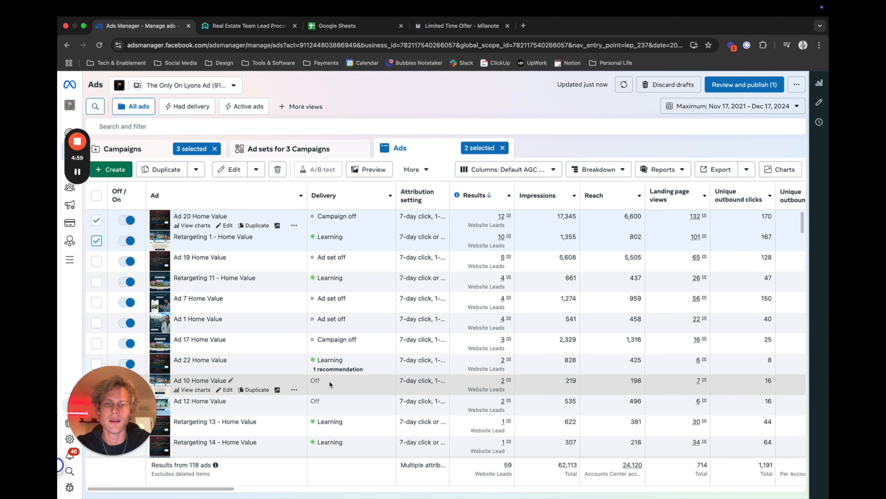
click(504, 239)
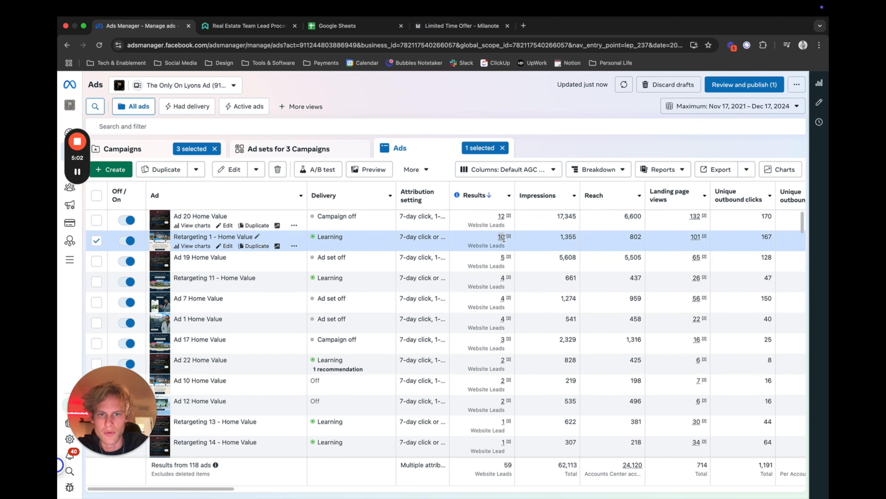
mouse_move(507, 241)
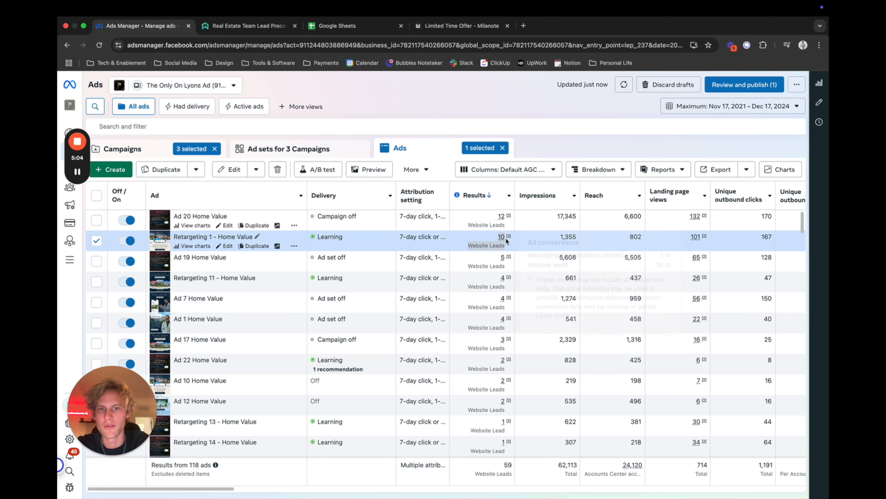
Select the six ads with the most website leads, Ad 20 through Ad 1 Home Value, and open their ad preview.
click(96, 220)
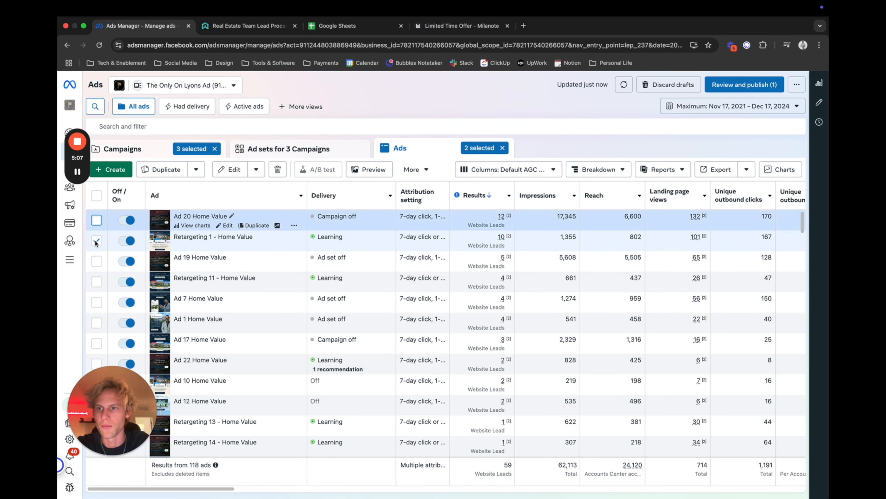
click(96, 261)
click(96, 282)
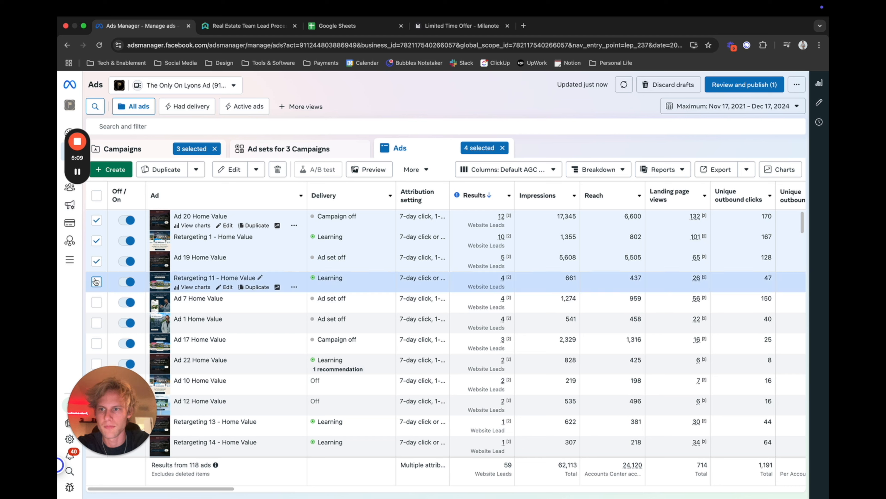
click(96, 303)
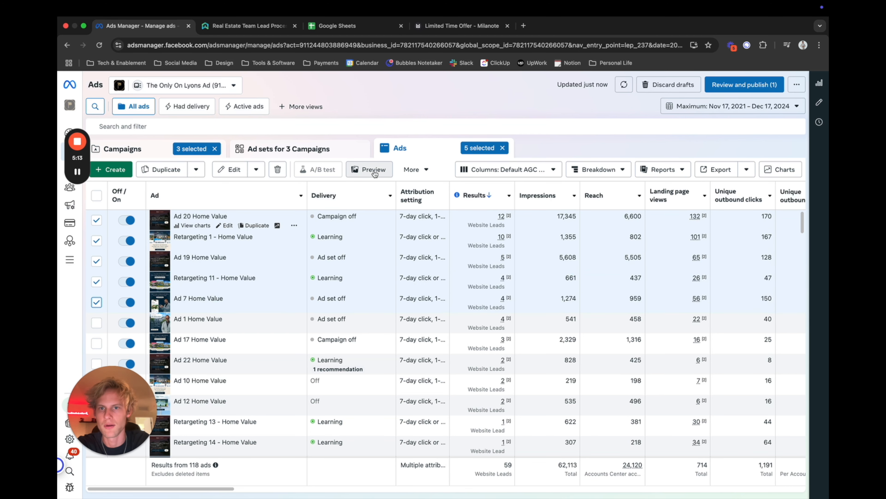
click(97, 324)
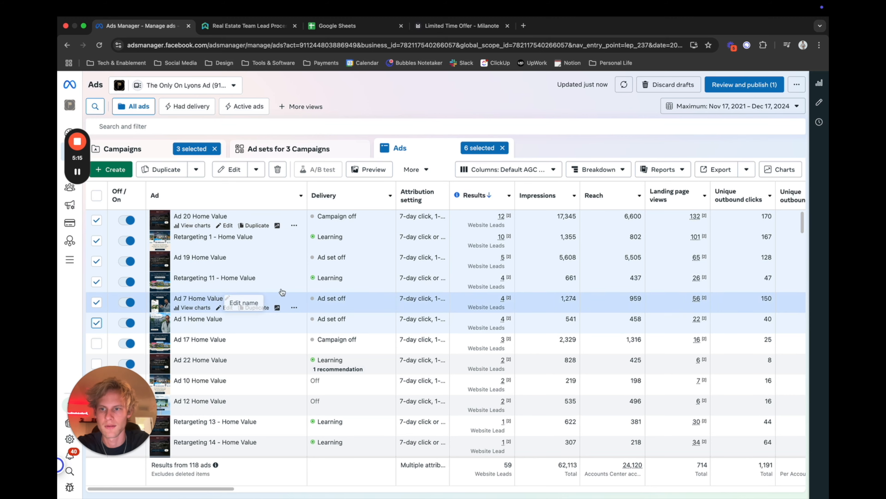
click(370, 169)
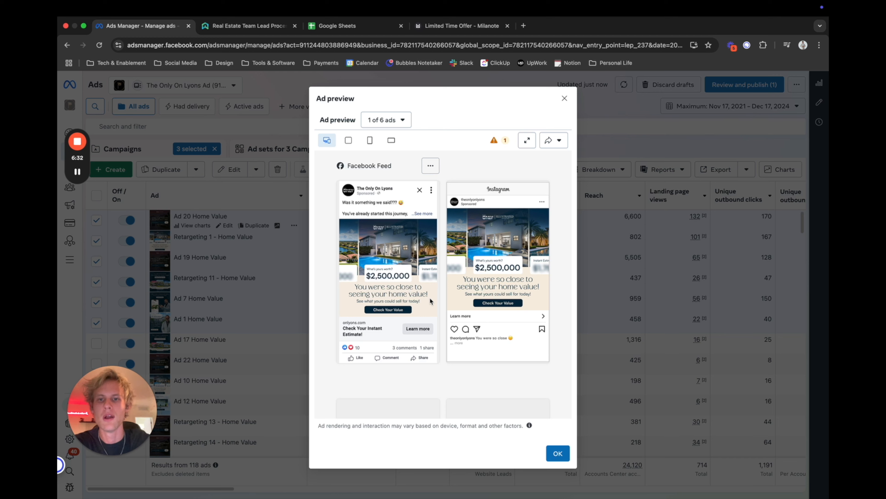
Preview the second, third and fourth of the selected ads, and expand the fourth ad's full Facebook text.
click(386, 120)
click(380, 160)
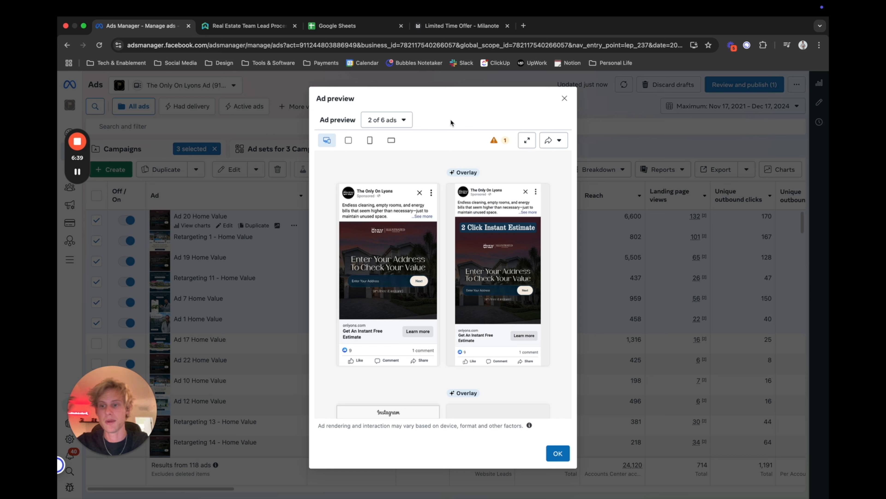
click(400, 123)
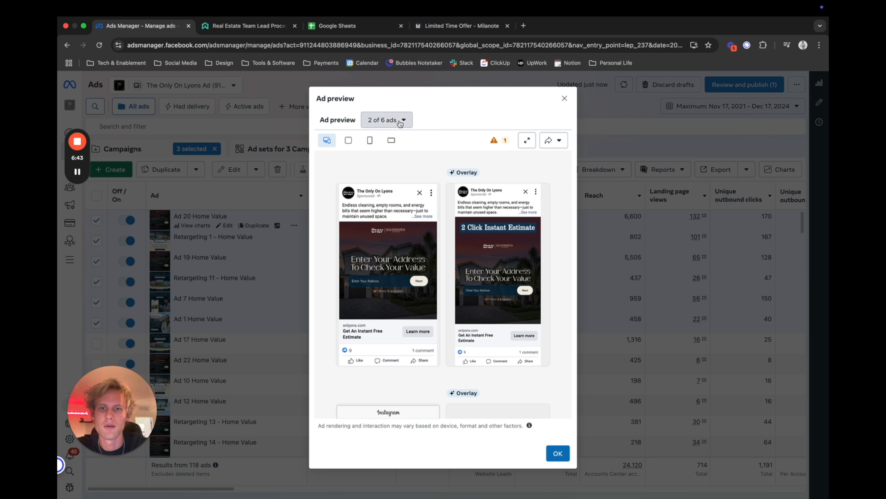
click(382, 176)
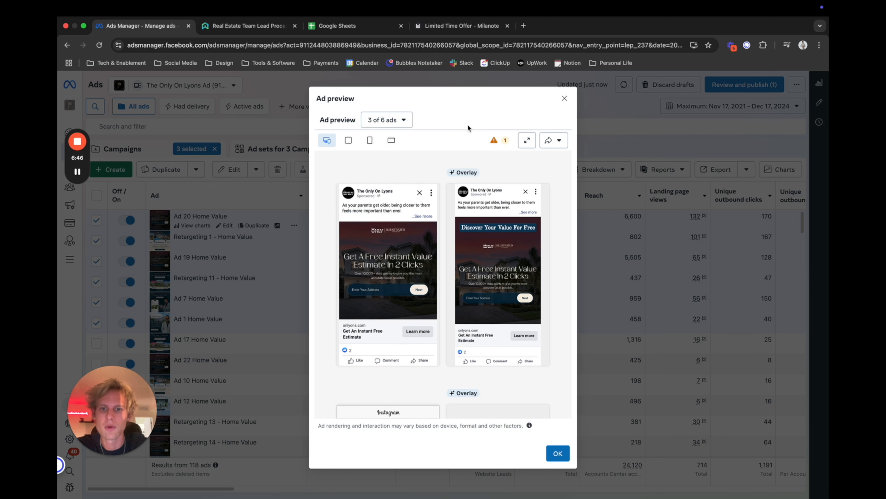
click(405, 124)
click(386, 192)
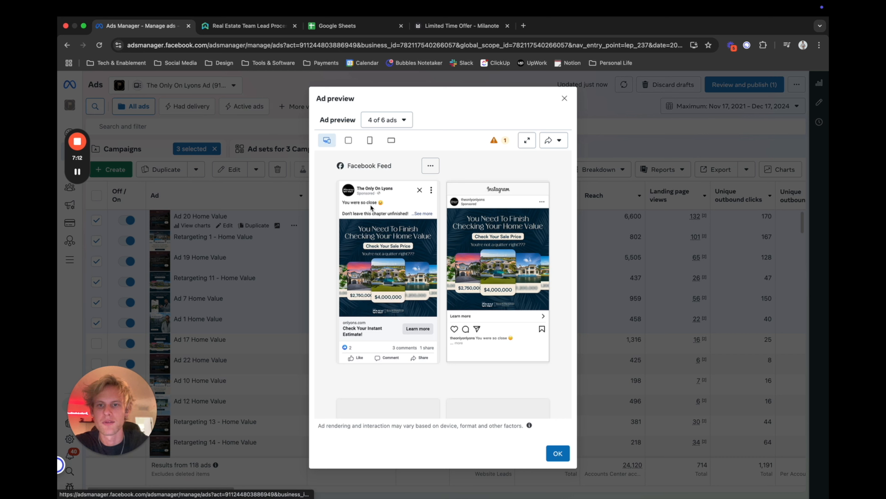
click(423, 214)
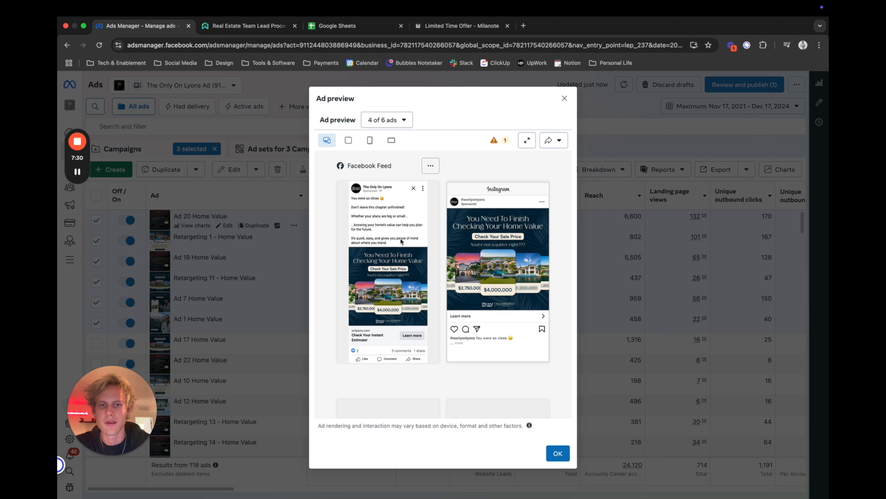
Preview the fifth and sixth of the selected ads, and close the ad preview.
click(403, 120)
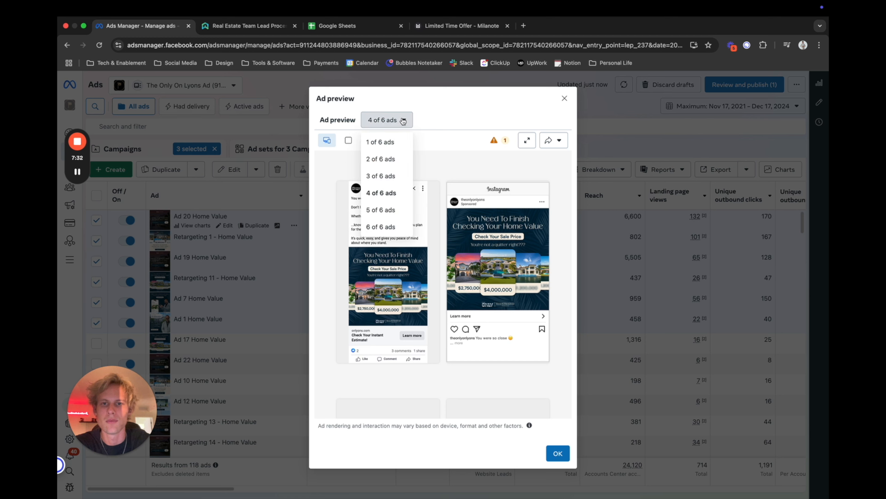
click(387, 210)
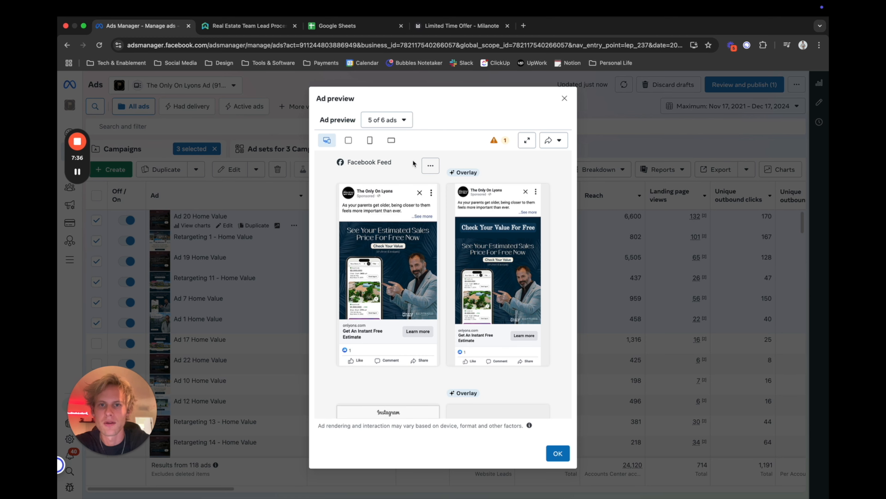
click(403, 120)
click(387, 228)
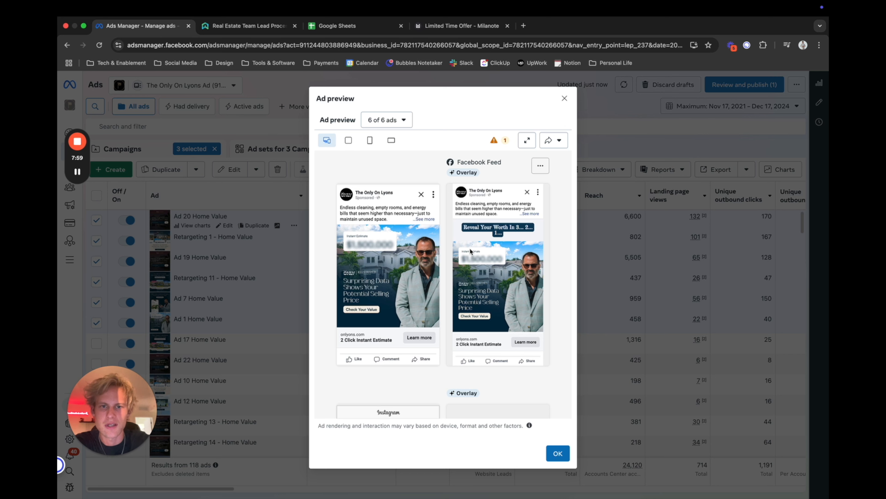
click(564, 100)
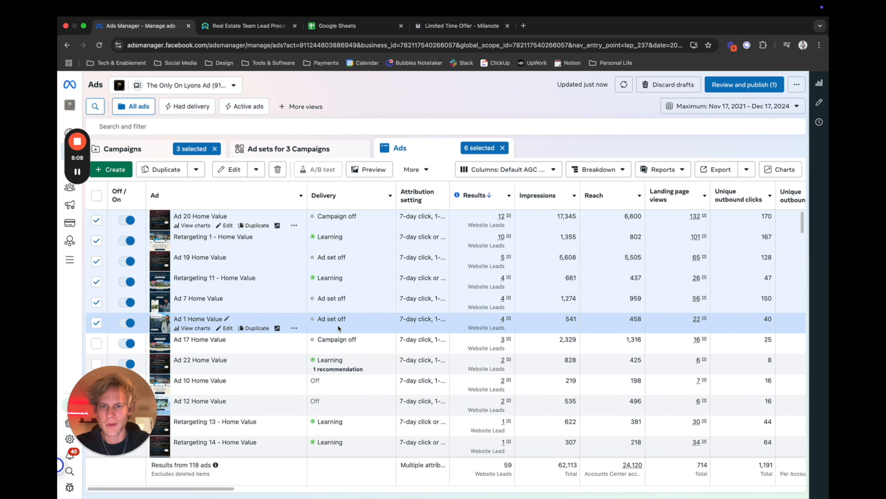
Try sorting the ads by delivery, restore the sort by most results, and review the ads with fewer website leads.
click(325, 195)
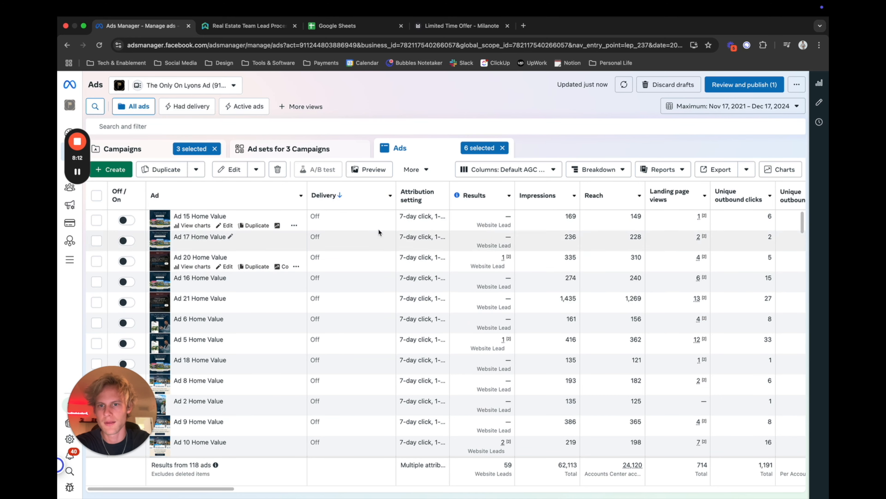
click(368, 202)
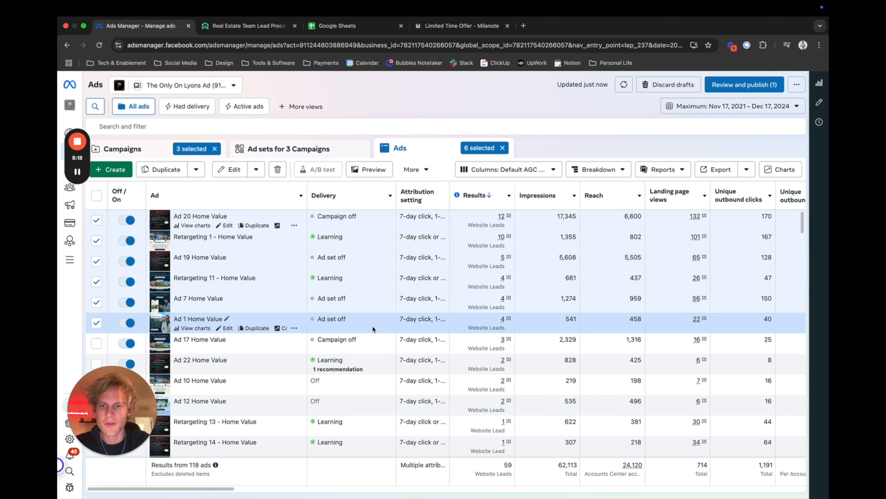
scroll(373, 315, down, 3)
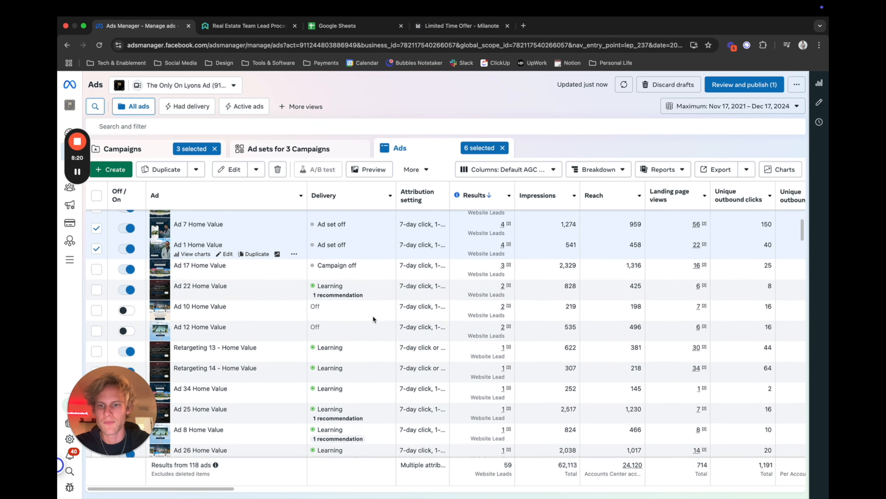
scroll(372, 315, down, 7)
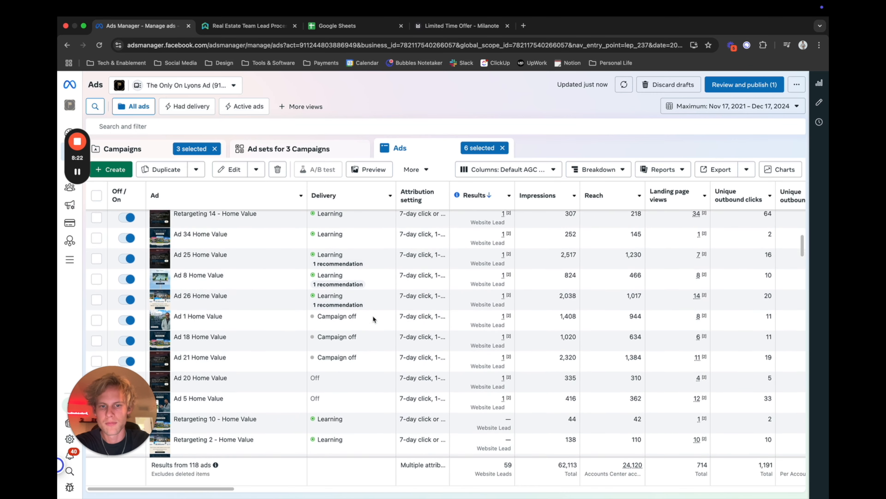
scroll(373, 318, down, 3)
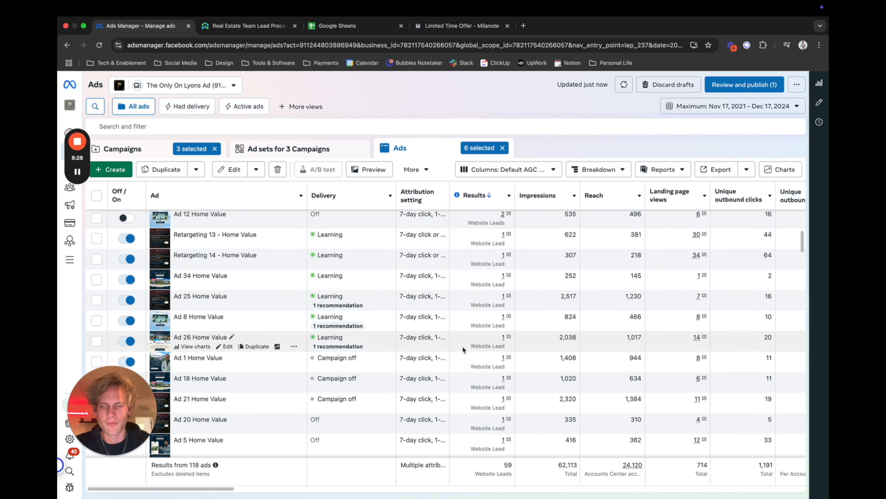
Review the list of ads ranked by website leads and clear the selection of the six top ads.
scroll(463, 346, up, 5)
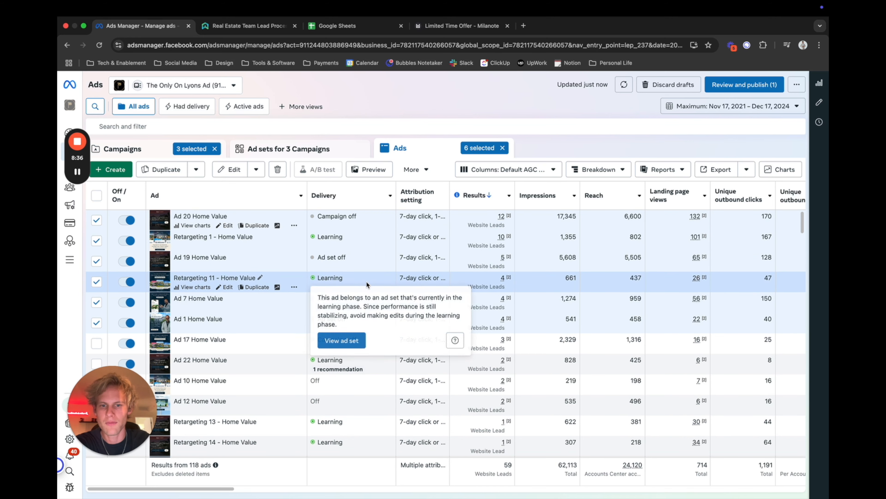
scroll(376, 364, down, 1)
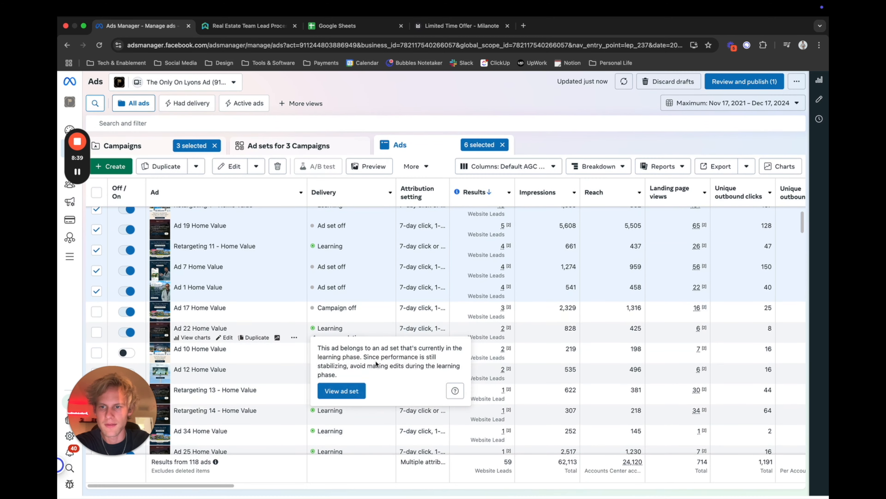
scroll(129, 310, up, 1)
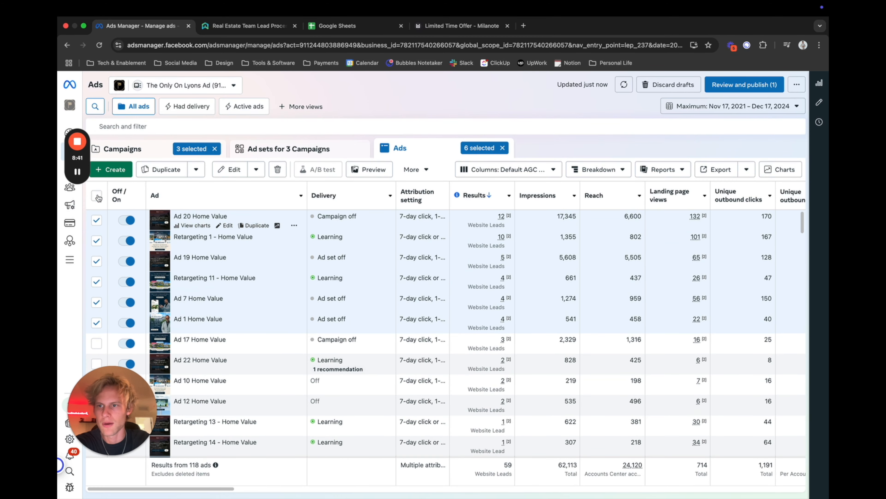
click(96, 196)
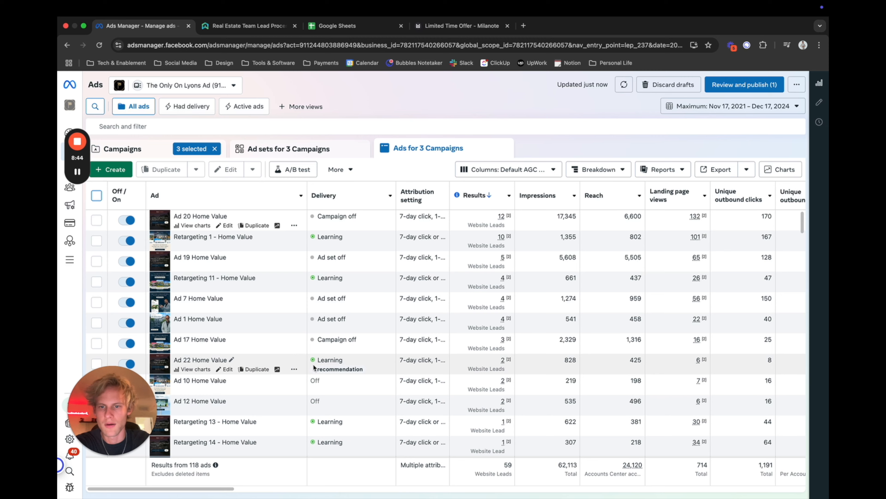
Select Ad 22, Retargeting 13, Retargeting 14 and Ad 34 Home Value, and open the preview of the first one.
scroll(99, 323, down, 2)
click(96, 315)
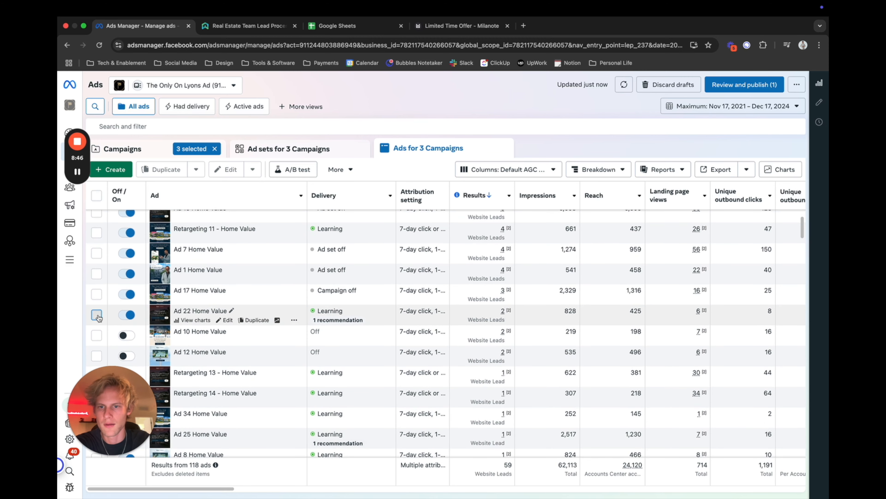
scroll(222, 292, down, 2)
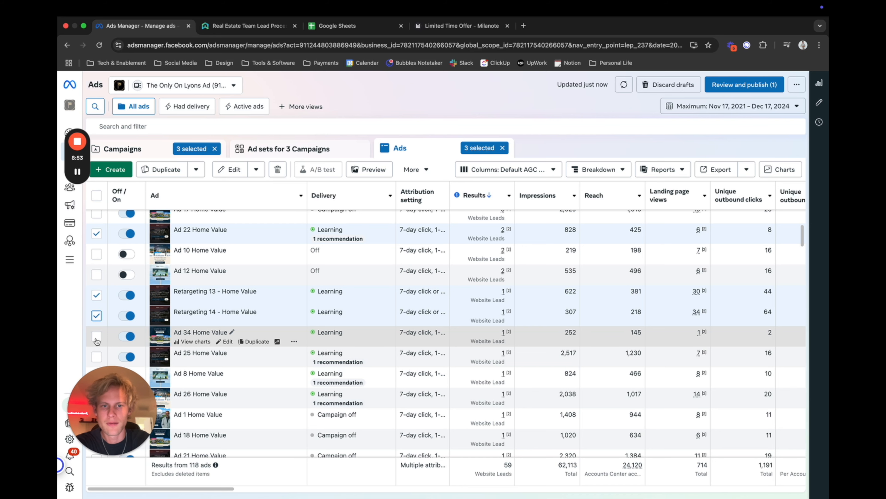
click(97, 337)
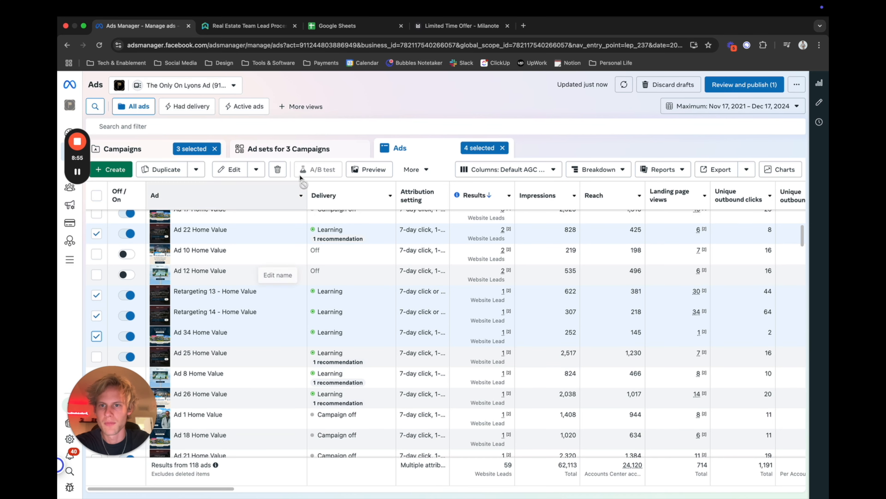
click(371, 170)
click(386, 119)
click(394, 143)
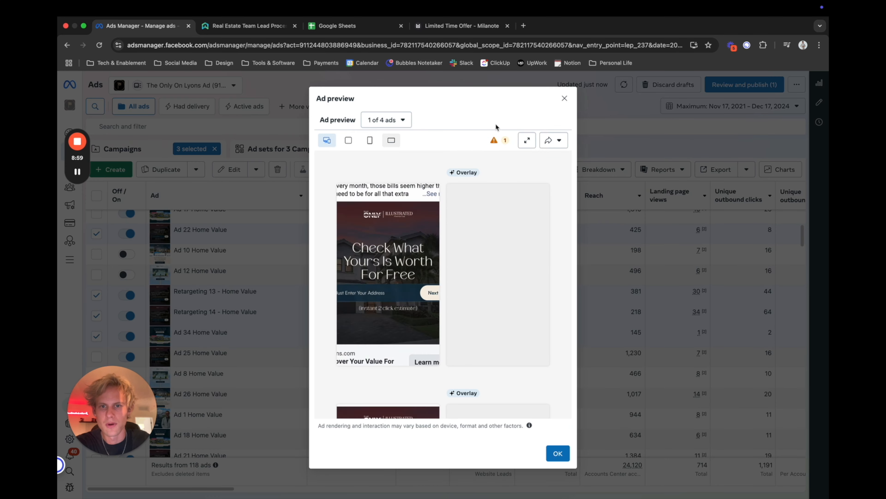
Preview the second, third and fourth of the selected ads, and close the ad preview.
click(404, 120)
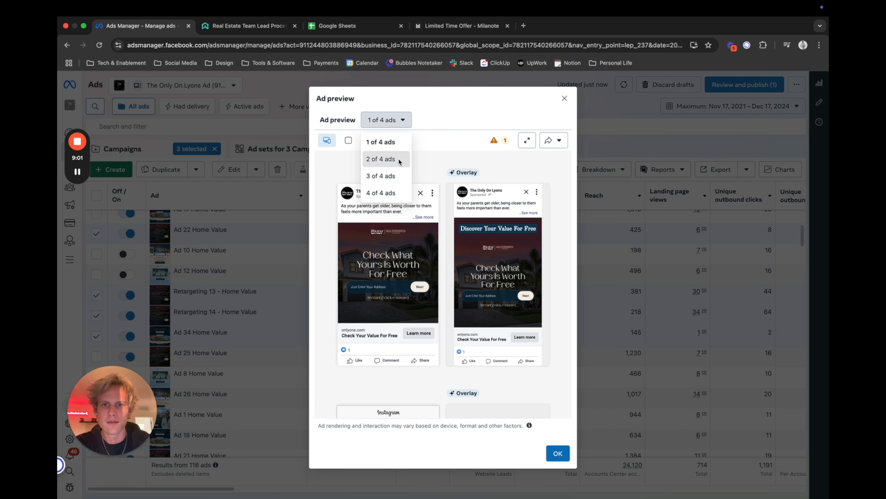
click(384, 159)
click(391, 120)
click(398, 176)
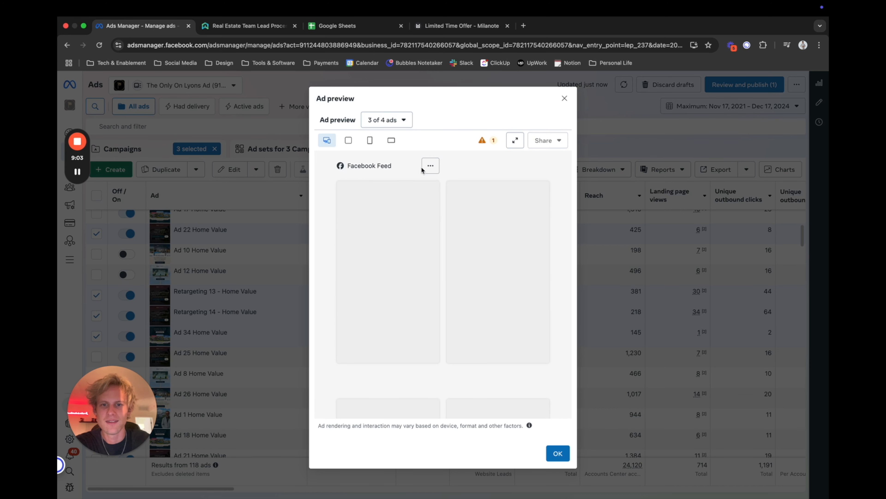
click(403, 120)
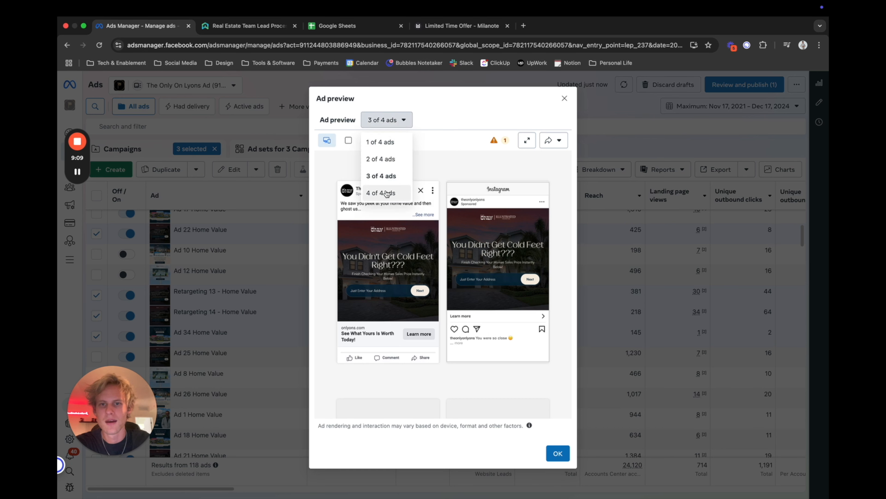
click(398, 192)
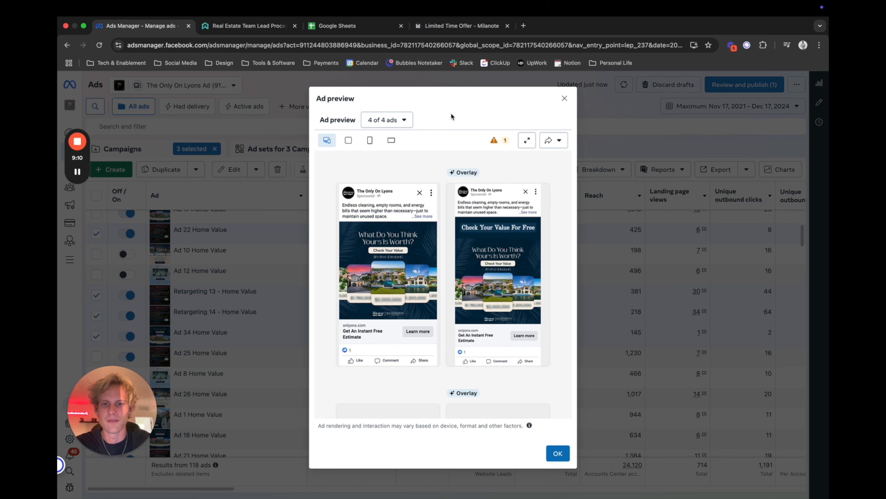
click(564, 98)
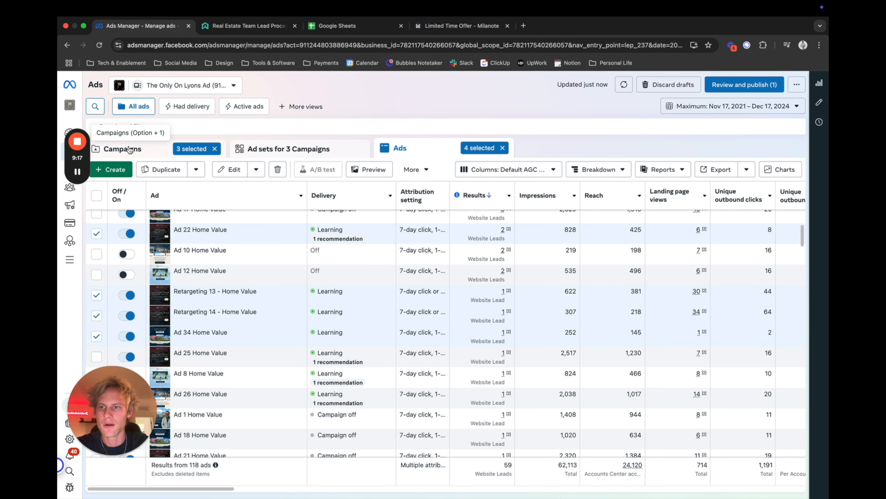
Return to the campaign list and review the website leads, cost per result and amount spent of the three selected home value campaigns.
scroll(333, 332, up, 4)
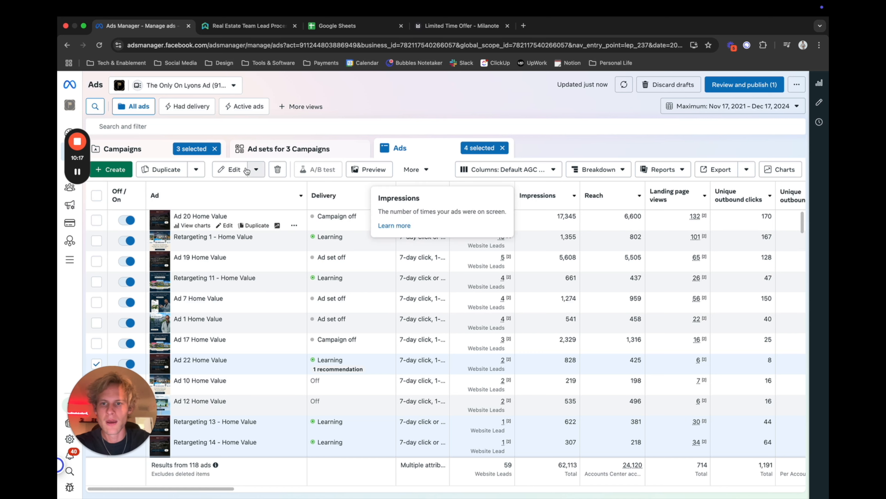
click(129, 149)
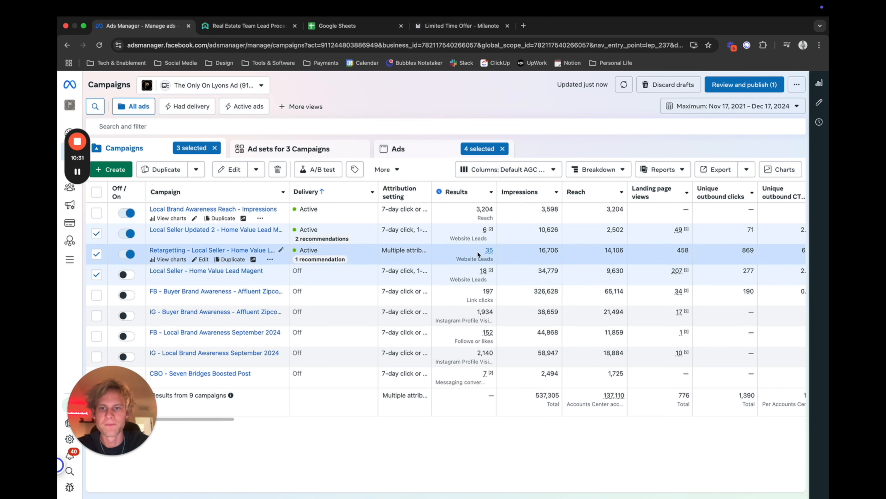
scroll(527, 264, right, 8)
scroll(527, 264, right, 3)
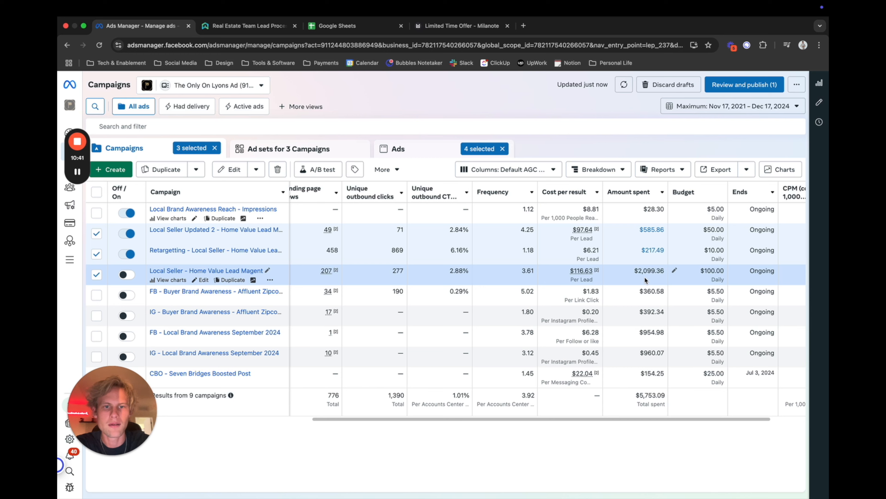
scroll(645, 277, left, 1)
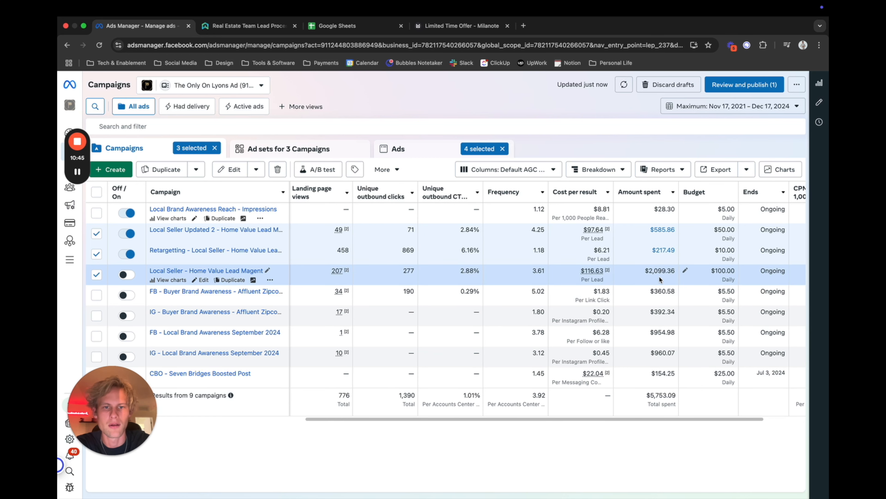
scroll(658, 276, left, 10)
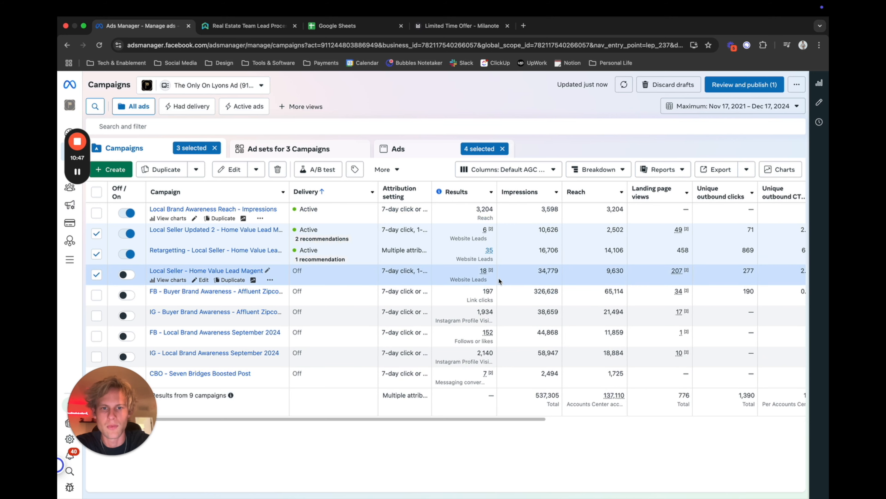
Examine the Local Seller Updated 2 campaign's website leads against its cost per lead, amount spent and daily budget.
scroll(493, 238, right, 10)
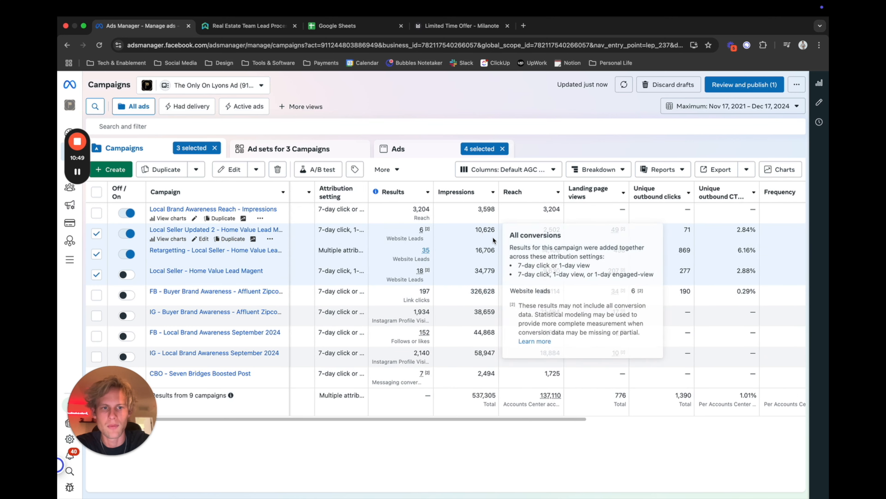
scroll(668, 237, right, 2)
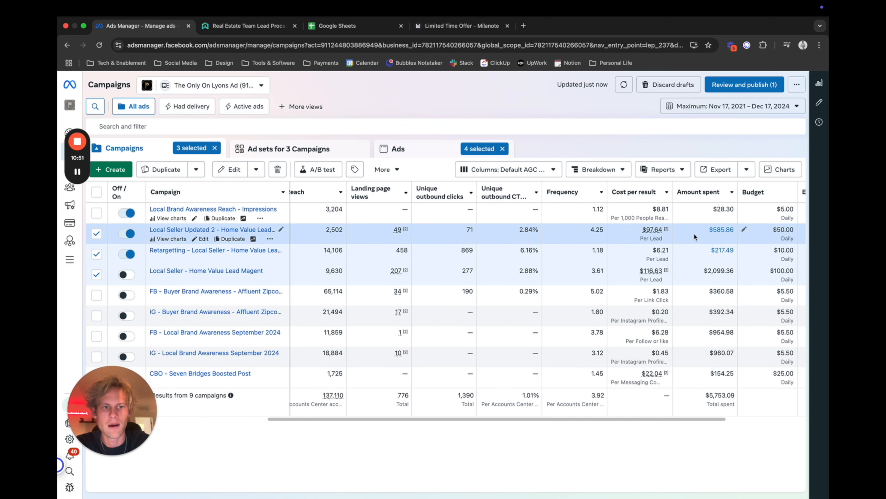
scroll(694, 233, left, 10)
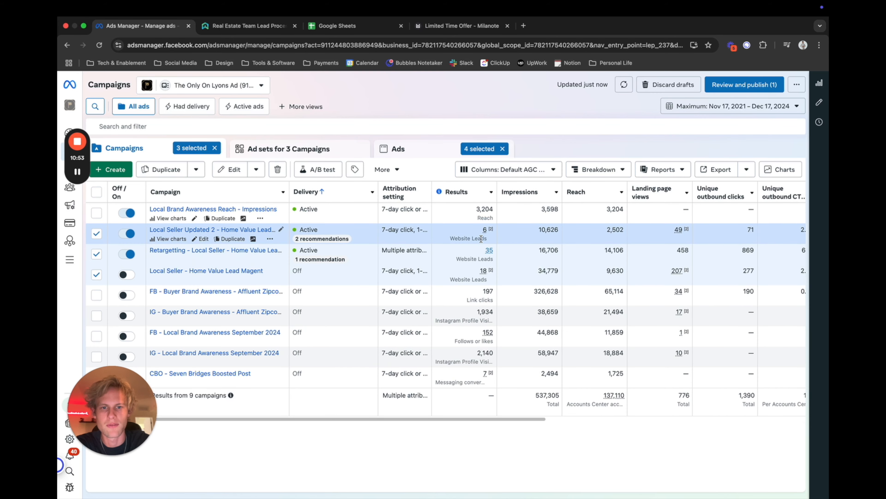
scroll(486, 238, right, 8)
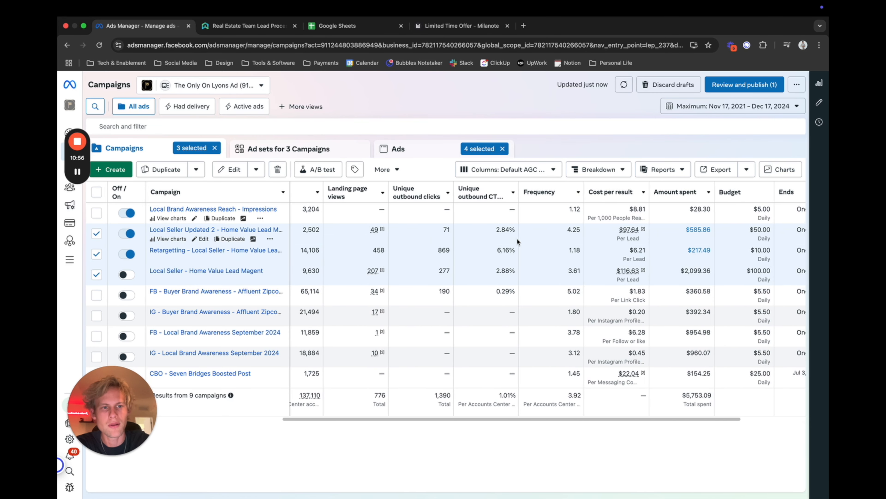
mouse_move(692, 236)
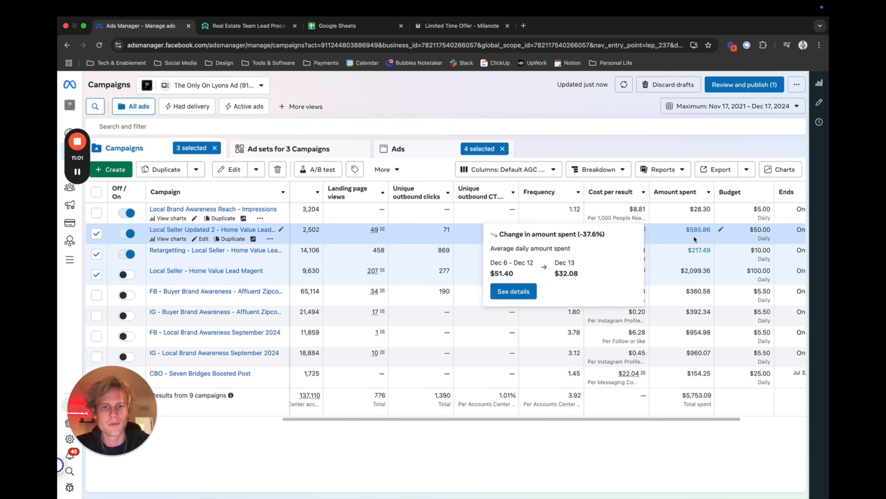
scroll(694, 236, left, 8)
scroll(694, 237, right, 9)
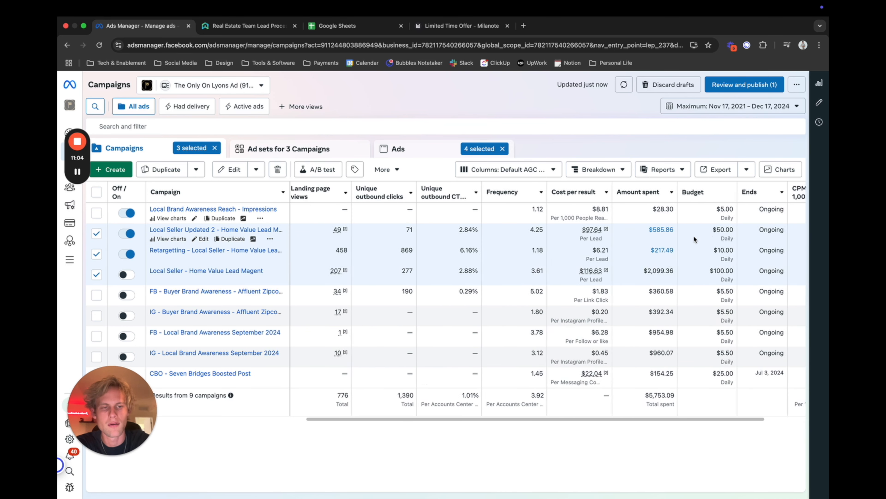
scroll(693, 235, right, 2)
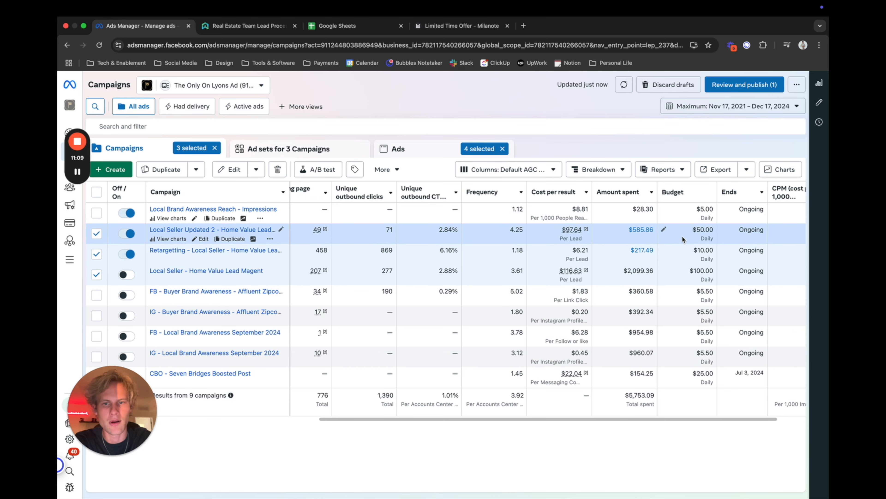
scroll(682, 237, left, 8)
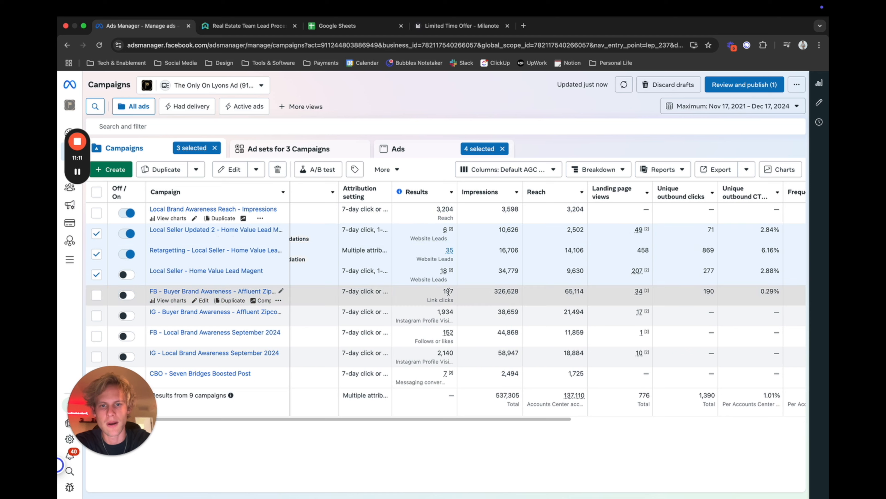
scroll(524, 244, right, 10)
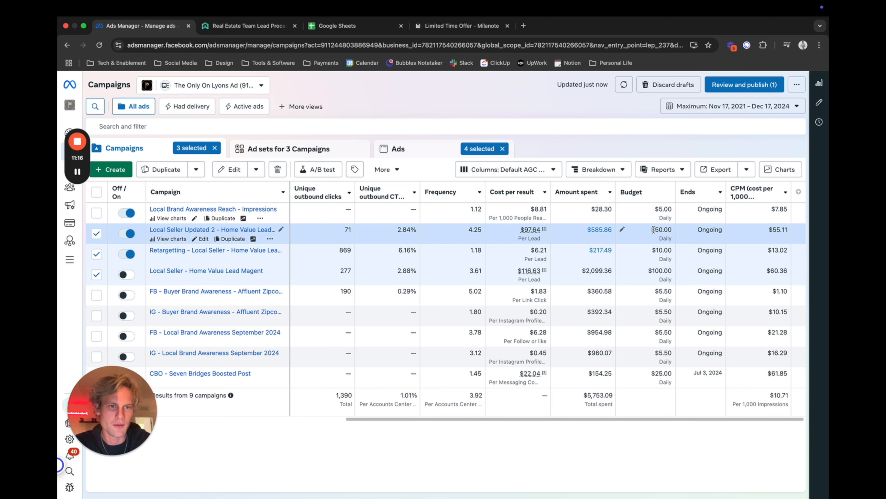
Select only the Local Seller Updated 2 campaign and compare its results and costs with the Local Seller - Home Value Lead Magent campaign.
click(682, 232)
click(679, 233)
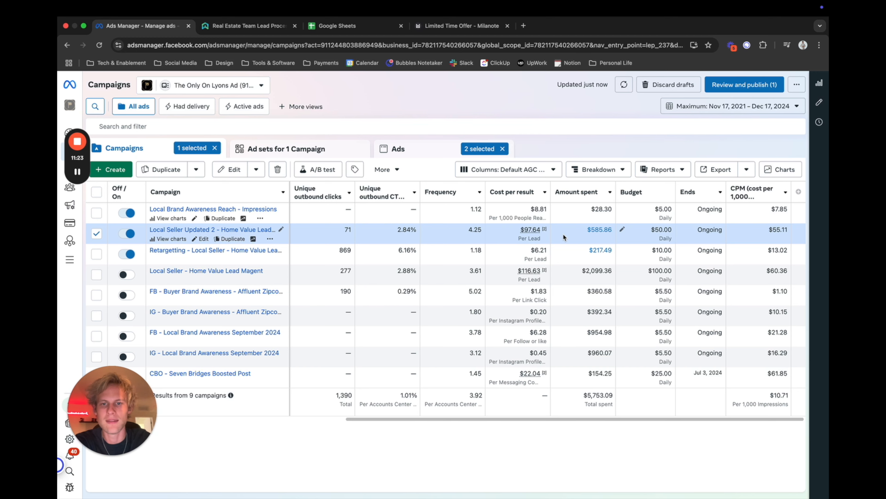
scroll(396, 233, left, 5)
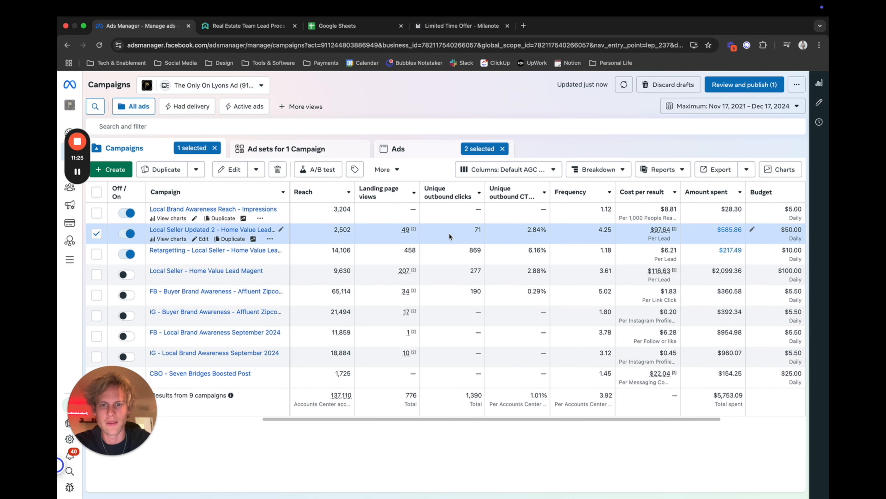
scroll(449, 233, right, 5)
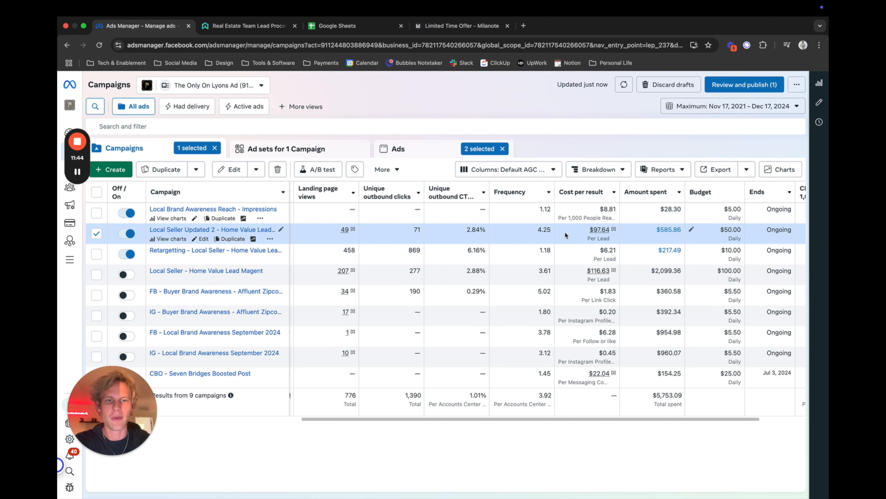
scroll(565, 234, left, 1)
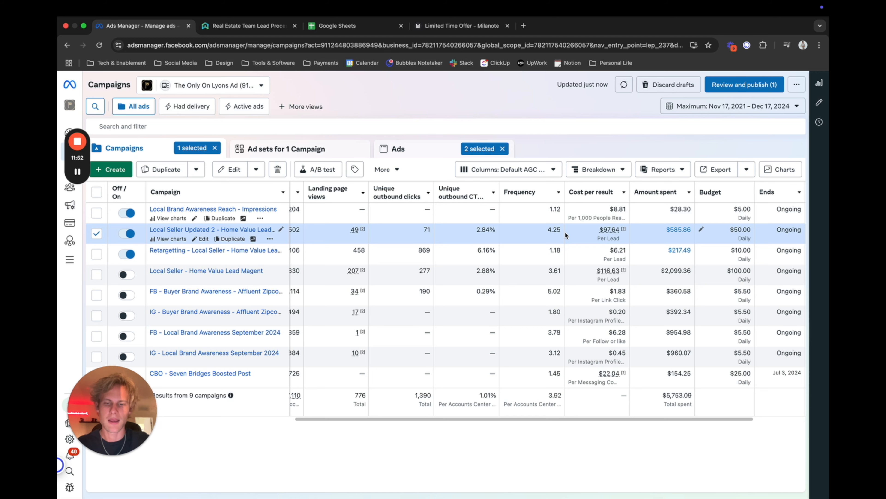
scroll(564, 232, left, 10)
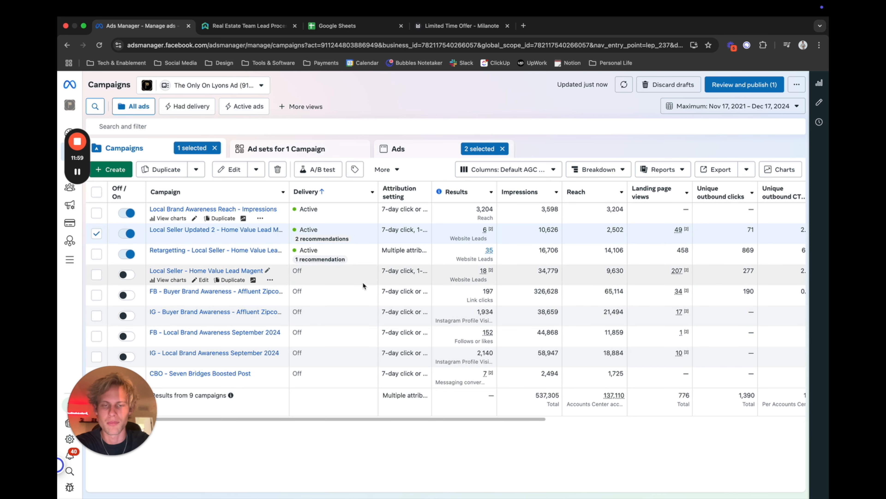
scroll(588, 270, right, 10)
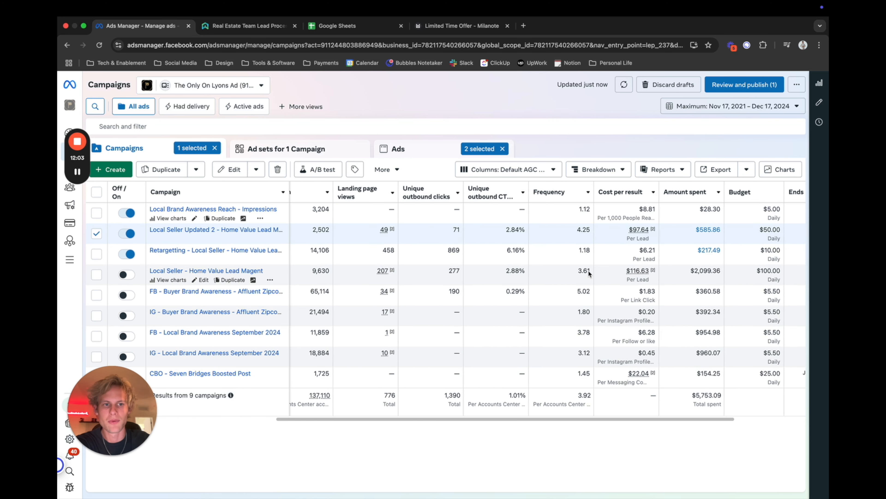
scroll(587, 271, right, 1)
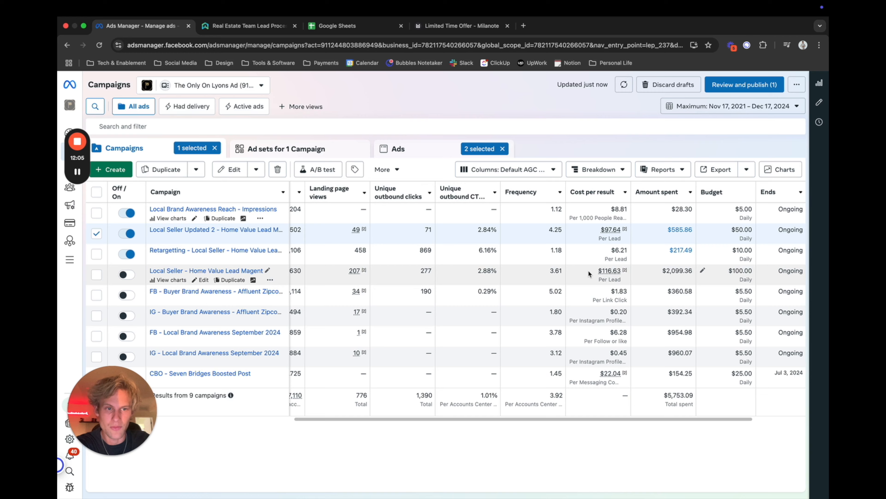
scroll(588, 271, left, 10)
scroll(588, 273, left, 4)
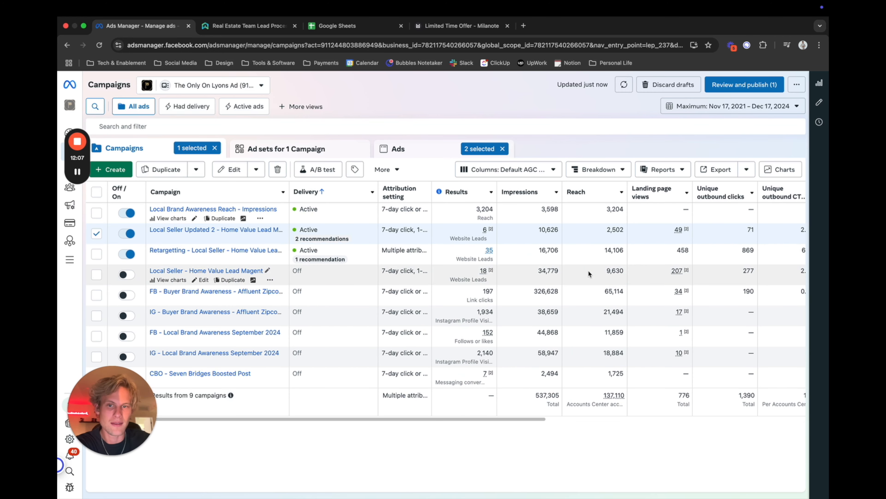